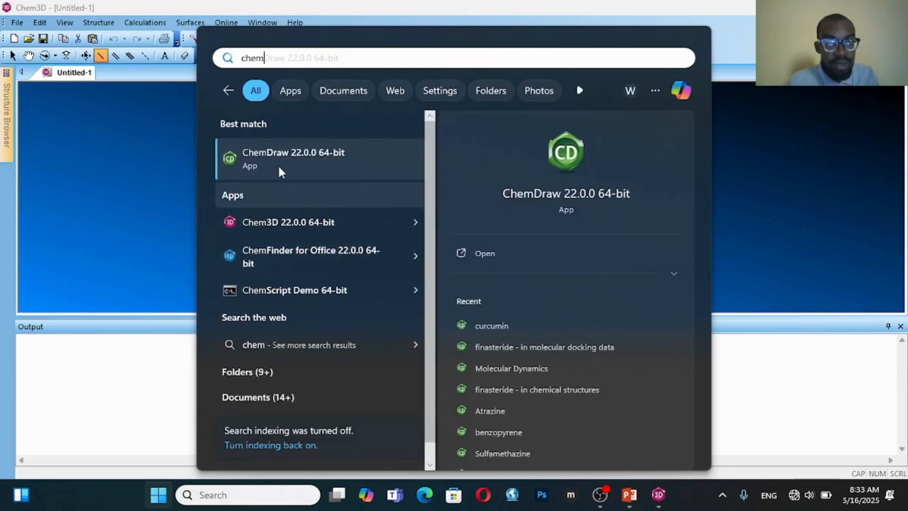
Open ChemDraw 22.0.0 64-bit and draw a five-atom zigzag chain with a single-bond upward branch on the atom before its end
{"action": "left_click", "coordinate": [273, 158]}
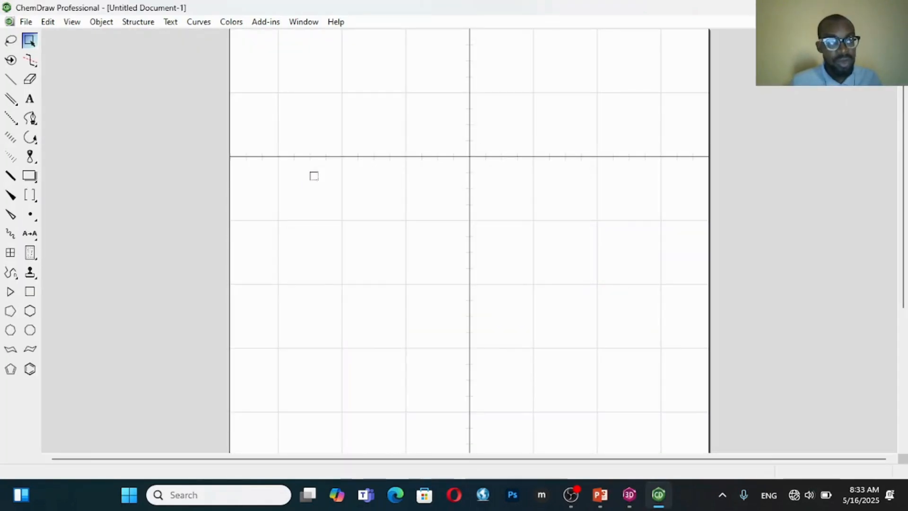
{"action": "left_click", "coordinate": [10, 79]}
{"action": "mouse_move", "coordinate": [289, 190]}
{"action": "left_mouse_down"}
{"action": "mouse_move", "coordinate": [320, 174]}
{"action": "mouse_move", "coordinate": [332, 191]}
{"action": "mouse_move", "coordinate": [356, 179]}
{"action": "mouse_move", "coordinate": [356, 148]}
{"action": "mouse_move", "coordinate": [378, 191]}
{"action": "left_mouse_up"}
Label the chain's end atom beside the branch as OH
{"action": "left_click", "coordinate": [29, 98]}
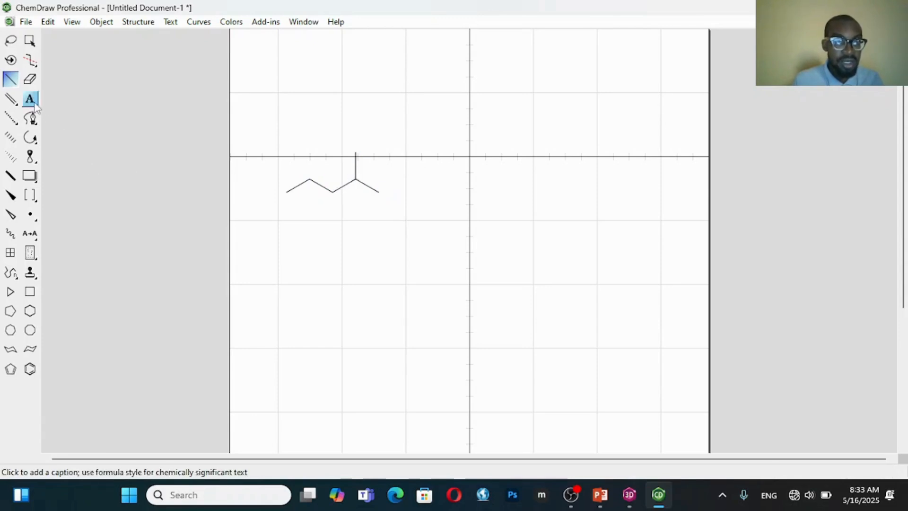
{"action": "left_click", "coordinate": [378, 190]}
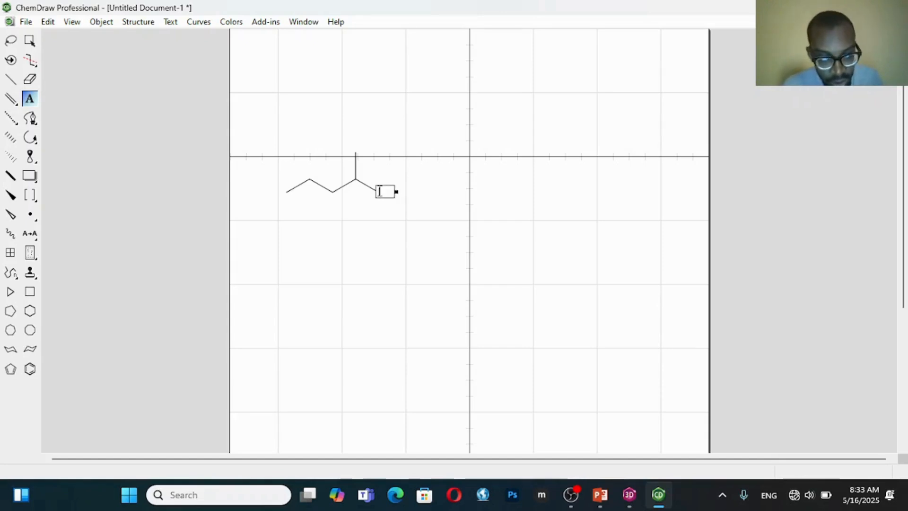
{"action": "type", "text": "OH"}
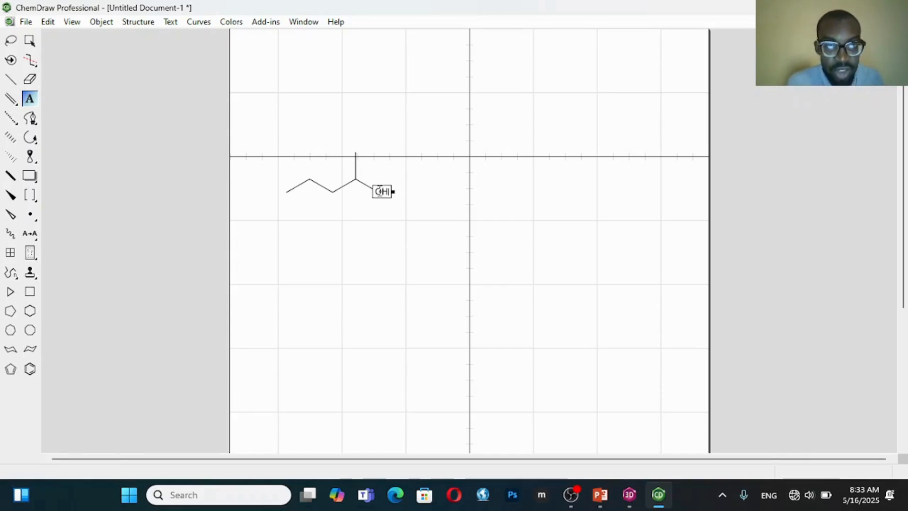
Extend the upward branch by one single bond and label its end atom NH2
{"action": "left_click", "coordinate": [11, 79]}
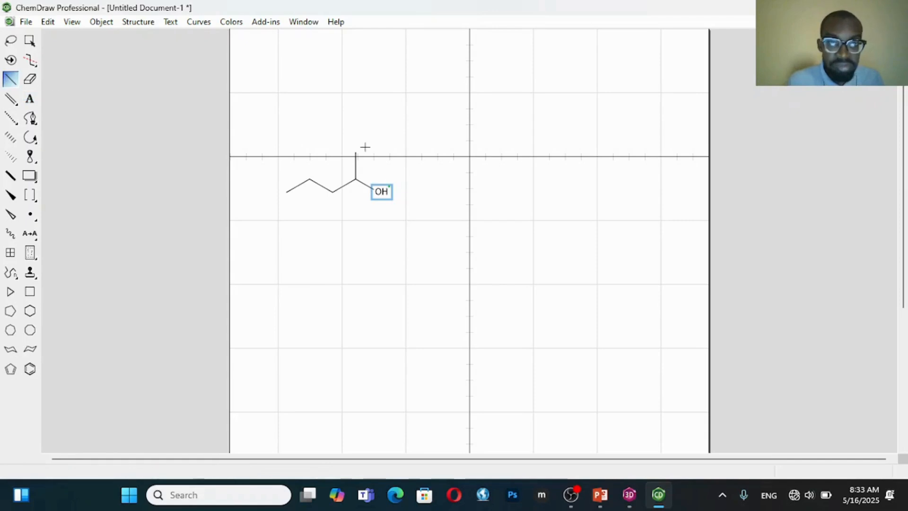
{"action": "left_click_drag", "start_coordinate": [356, 151], "coordinate": [384, 142]}
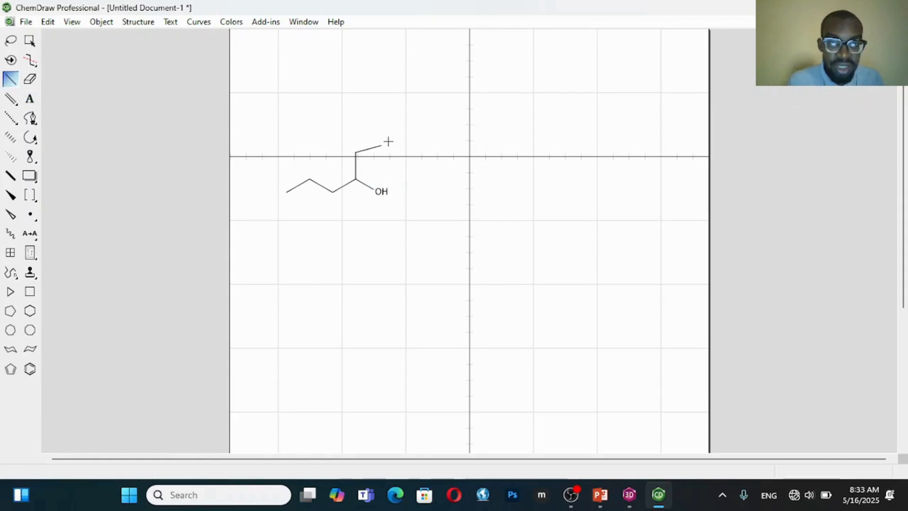
{"action": "left_click", "coordinate": [29, 98]}
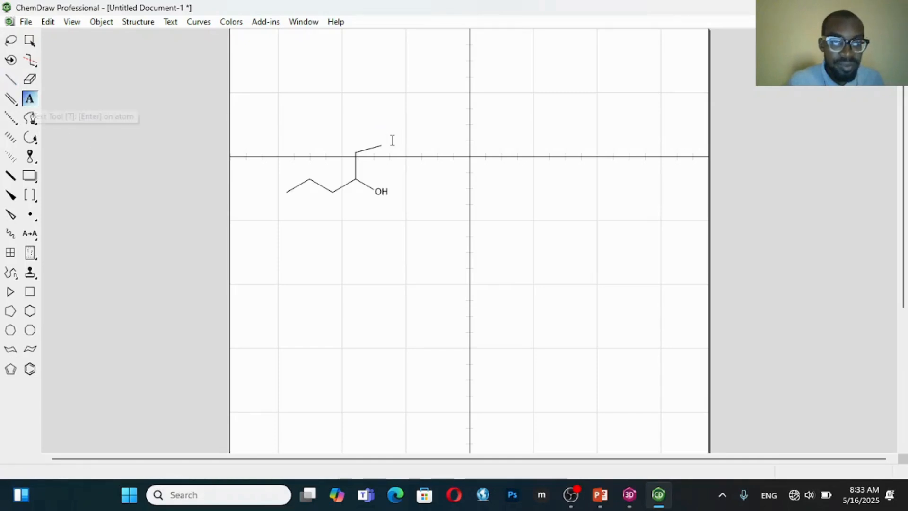
{"action": "left_click", "coordinate": [382, 139]}
{"action": "left_click", "coordinate": [459, 134]}
{"action": "left_click", "coordinate": [381, 145]}
{"action": "type", "text": "NH2"}
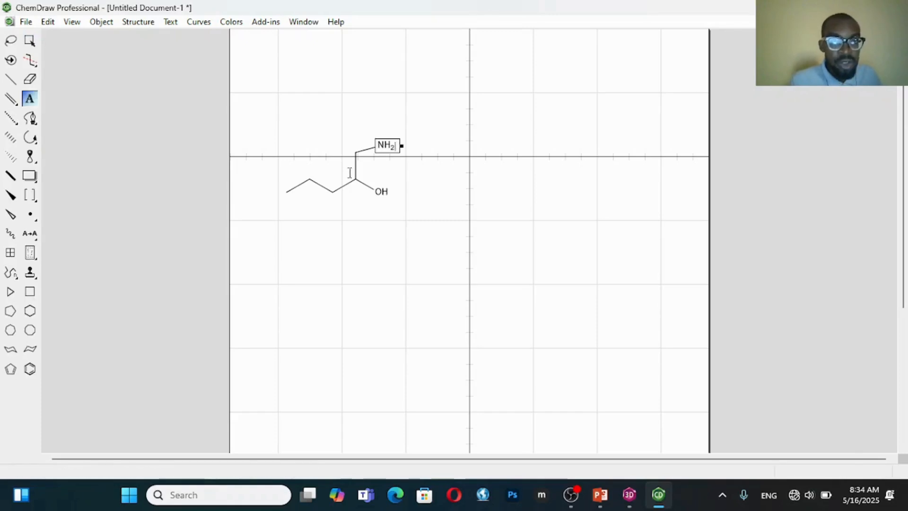
Select the whole drawn molecule and clean up its structure
{"action": "left_click", "coordinate": [30, 40]}
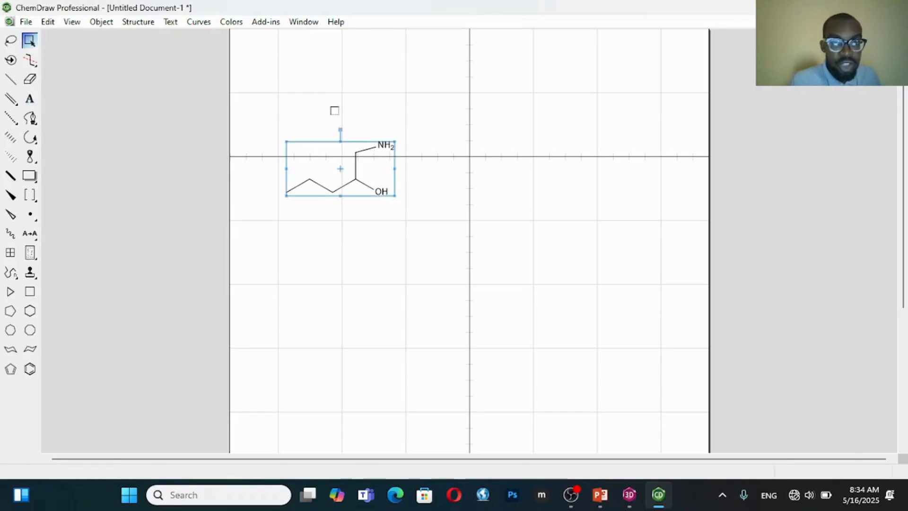
{"action": "right_click", "coordinate": [353, 163]}
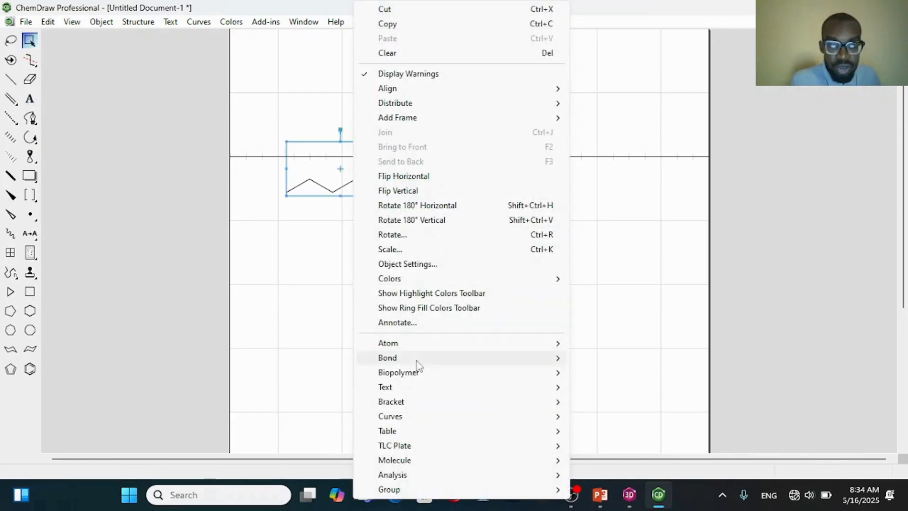
{"action": "mouse_move", "coordinate": [434, 466]}
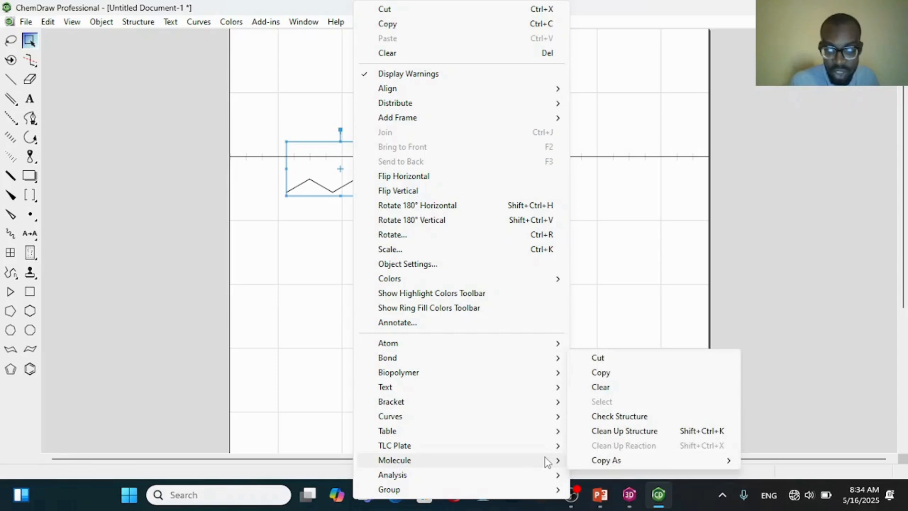
{"action": "left_click", "coordinate": [631, 430]}
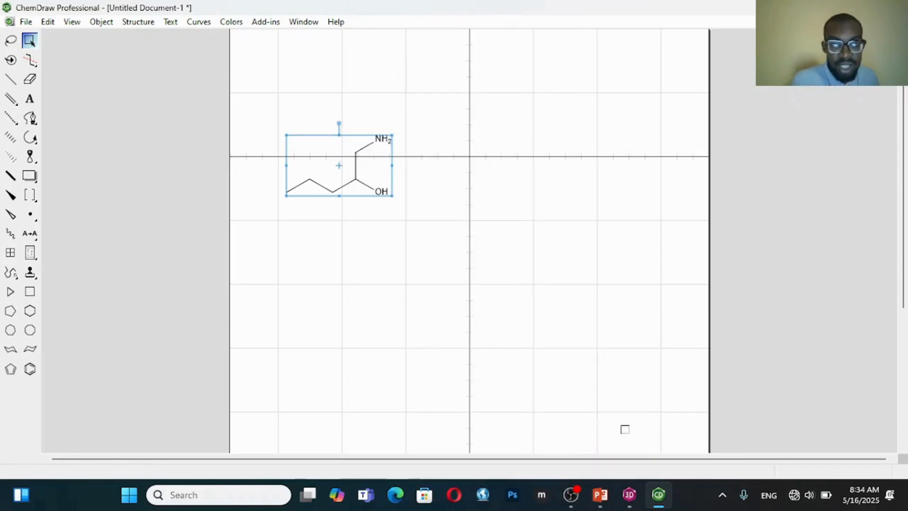
Generate the chemical name of the selected molecule as a caption beneath it
{"action": "right_click", "coordinate": [348, 168]}
{"action": "mouse_move", "coordinate": [425, 462]}
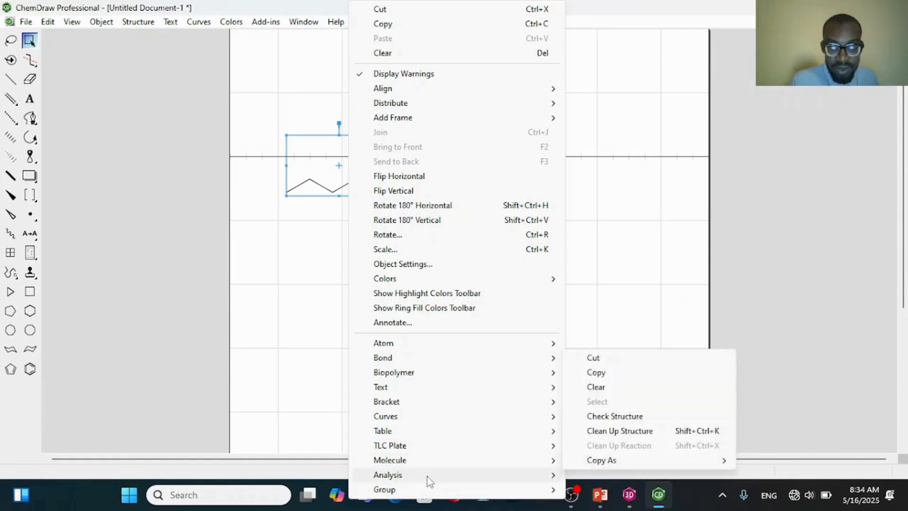
{"action": "left_click", "coordinate": [598, 387]}
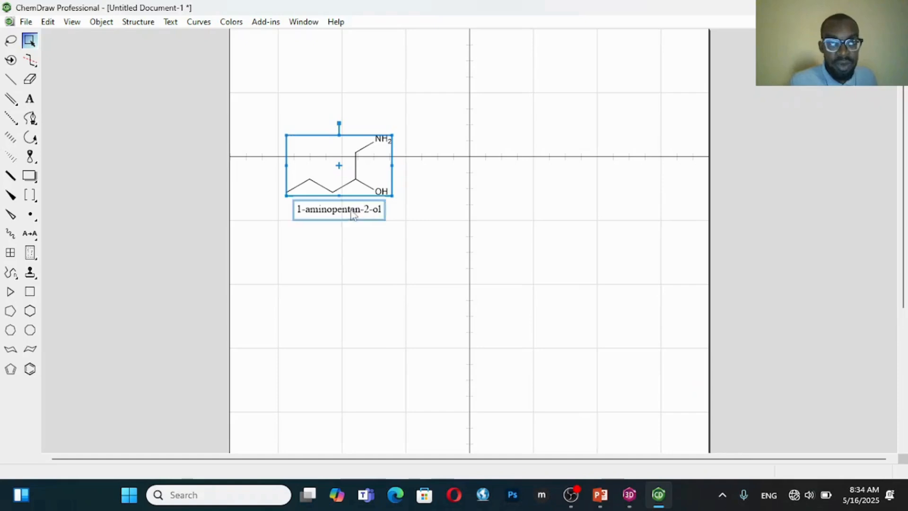
Copy the selected molecule and paste it into the empty Chem3D model
{"action": "right_click", "coordinate": [348, 176]}
{"action": "left_click", "coordinate": [384, 24]}
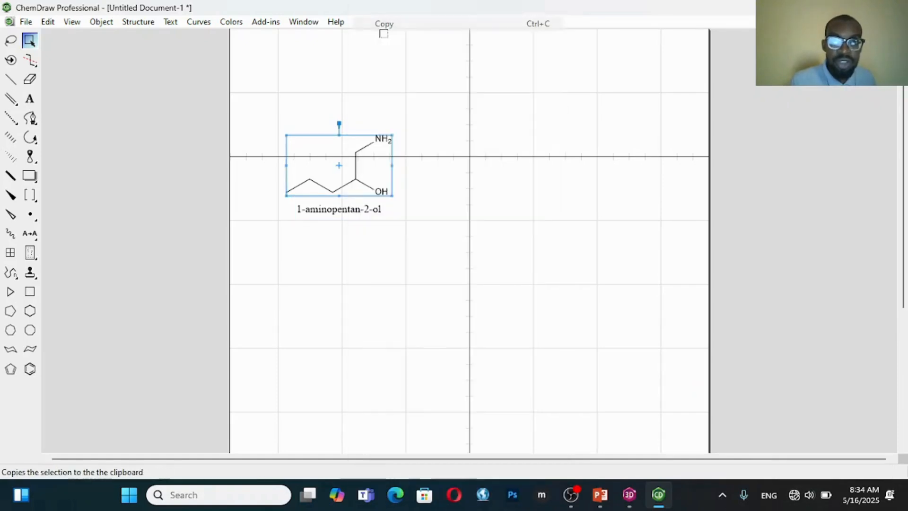
{"action": "key", "text": "alt+Tab"}
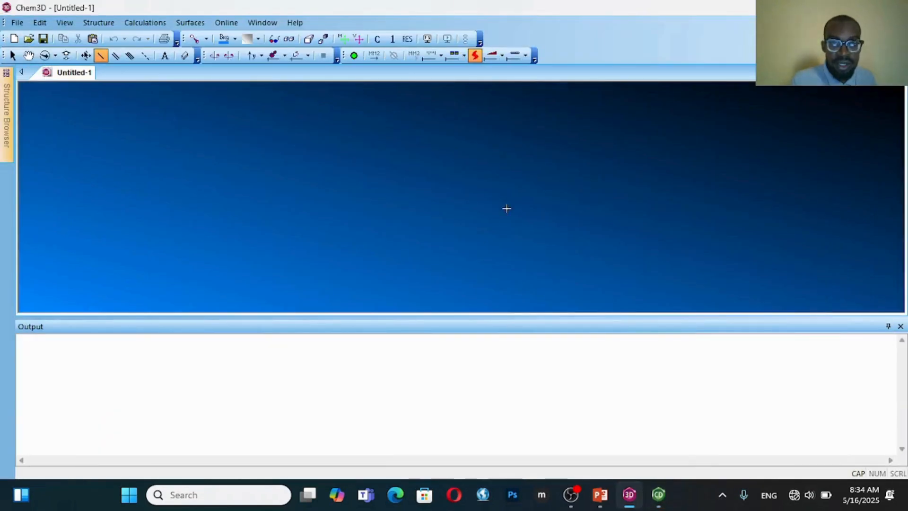
{"action": "key", "text": "ctrl+v"}
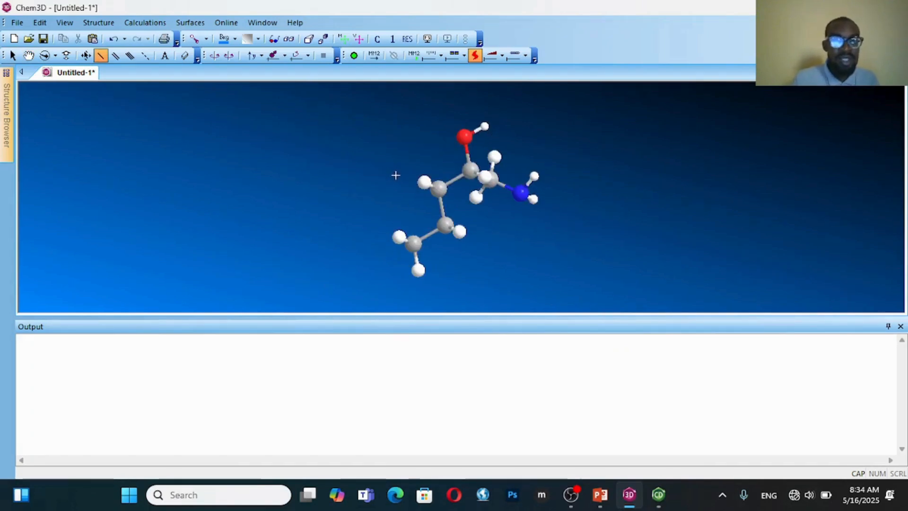
Run an MM2 energy minimization with default parameters on the 3D model
{"action": "left_click", "coordinate": [45, 55]}
{"action": "left_click_drag", "start_coordinate": [438, 245], "coordinate": [466, 196]}
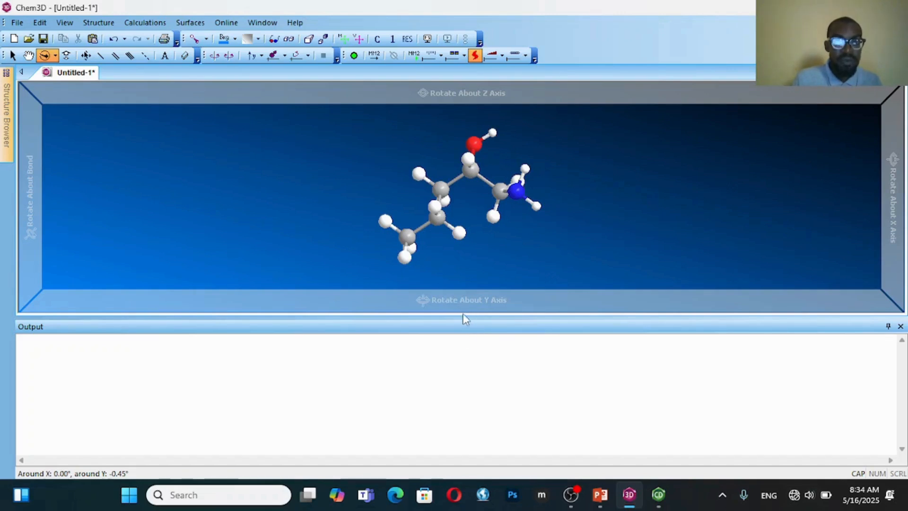
{"action": "left_click_drag", "start_coordinate": [462, 317], "coordinate": [467, 333]}
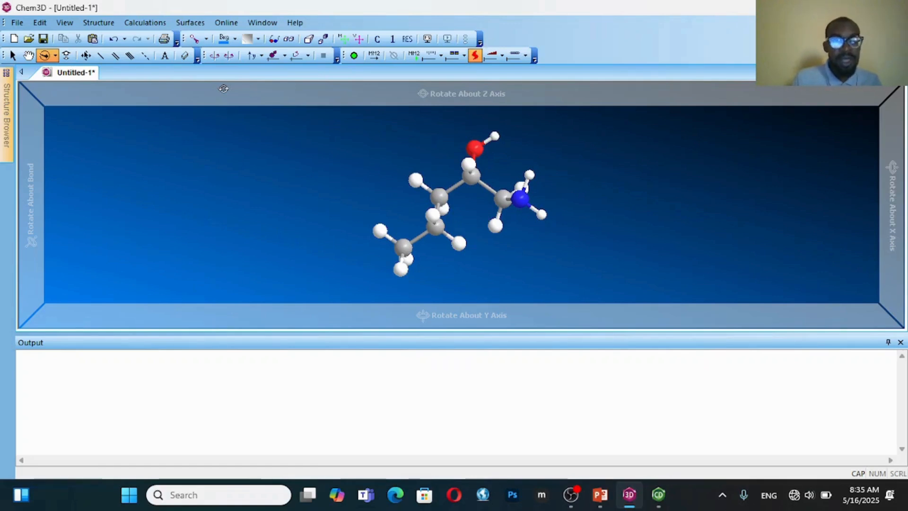
{"action": "left_click", "coordinate": [374, 58]}
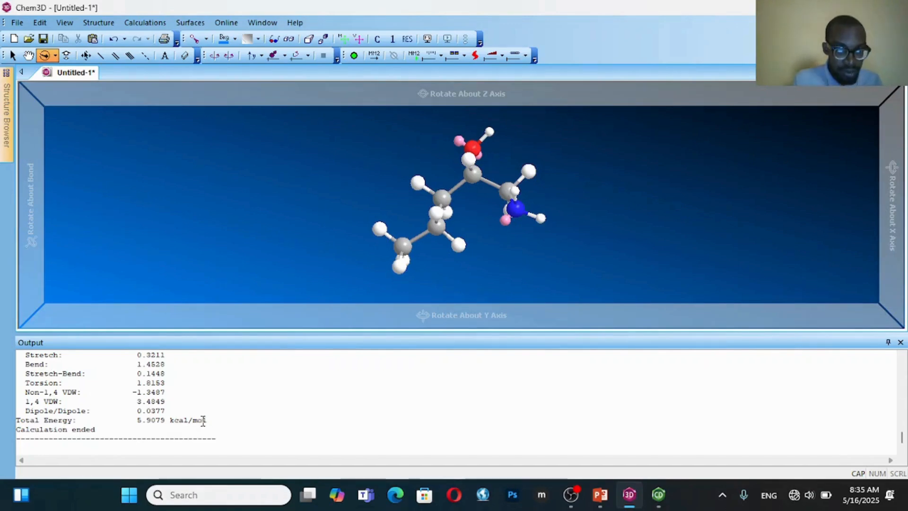
{"action": "left_click", "coordinate": [211, 420]}
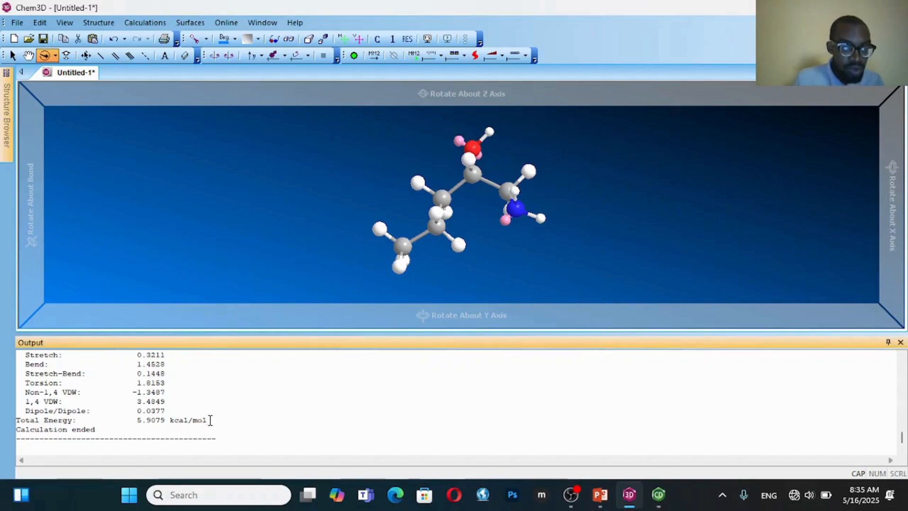
{"action": "left_click_drag", "start_coordinate": [210, 420], "coordinate": [136, 422]}
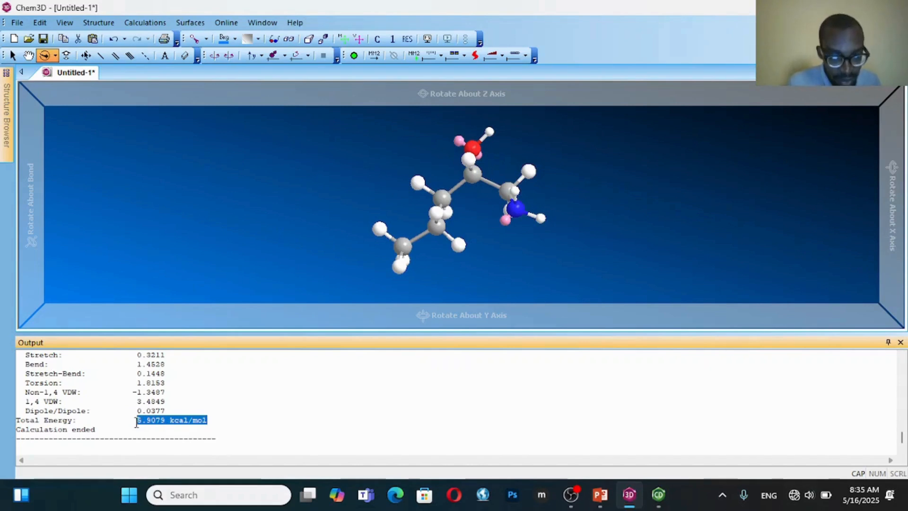
{"action": "right_click", "coordinate": [183, 422]}
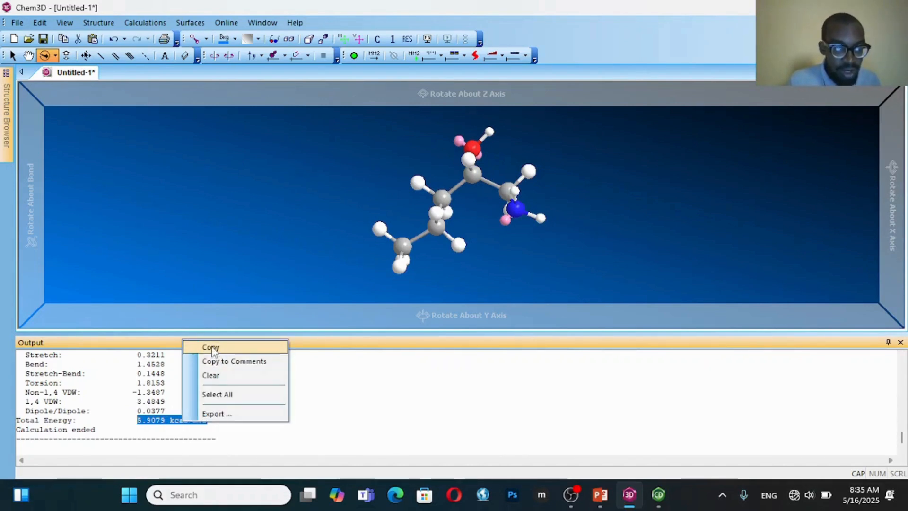
{"action": "left_click", "coordinate": [19, 420]}
Copy the entire Total Energy line from the minimization output
{"action": "left_click_drag", "start_coordinate": [19, 419], "coordinate": [211, 418]}
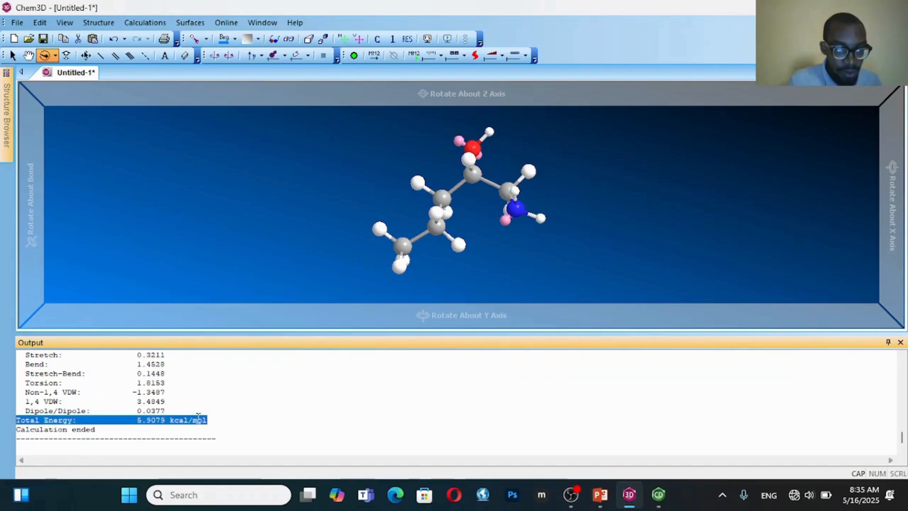
{"action": "right_click", "coordinate": [198, 418]}
{"action": "left_click", "coordinate": [228, 344]}
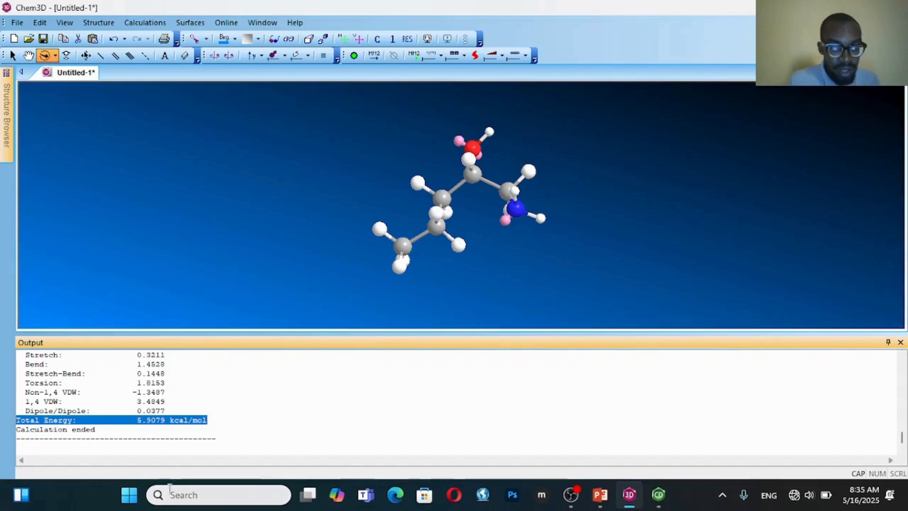
Open Notepad and paste the copied total energy line into a new tab
{"action": "left_click", "coordinate": [135, 496]}
{"action": "type", "text": "NOTEPA"}
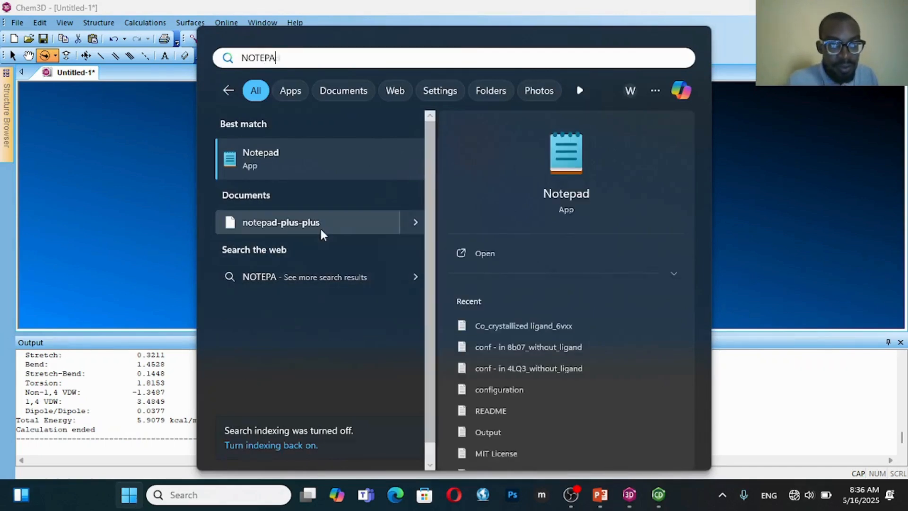
{"action": "left_click", "coordinate": [293, 156]}
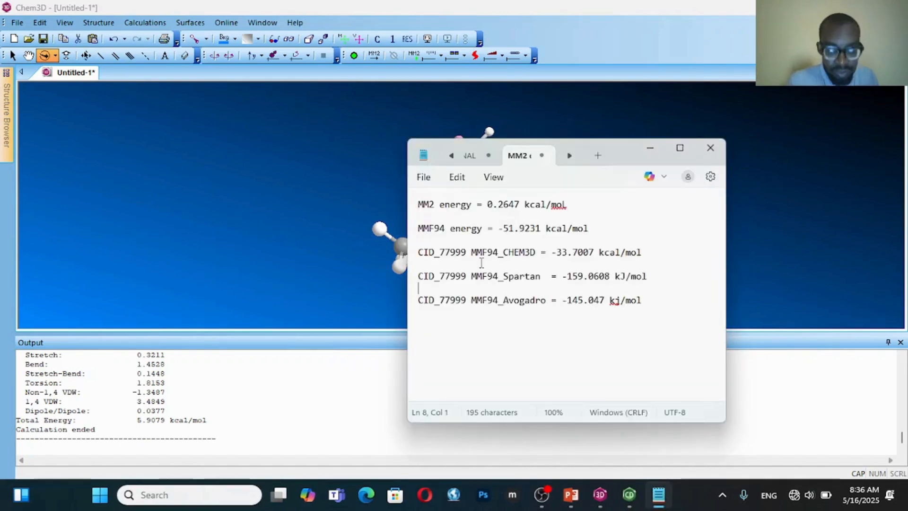
{"action": "key", "text": "ctrl+n"}
{"action": "key", "text": "ctrl+v"}
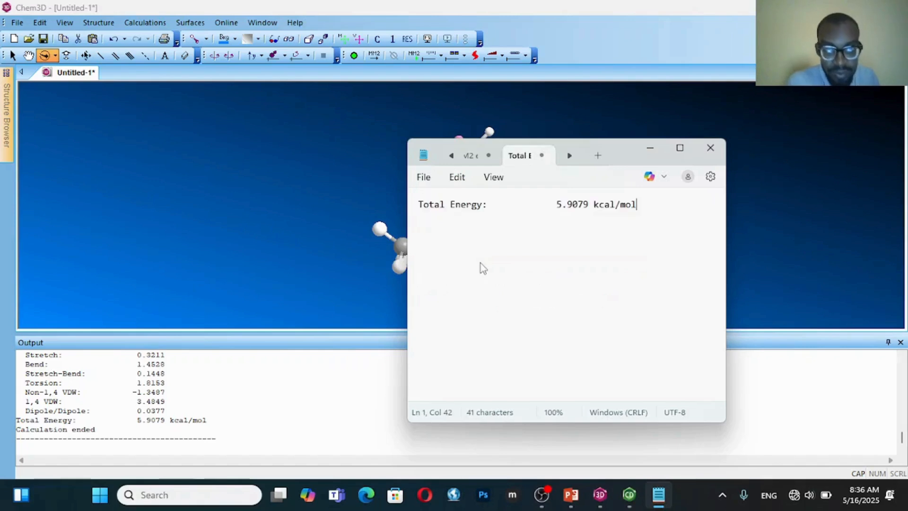
Insert "(1-Aminopentol)" after "Total Energy" in the pasted Notepad line, before the colon
{"action": "left_click", "coordinate": [481, 204]}
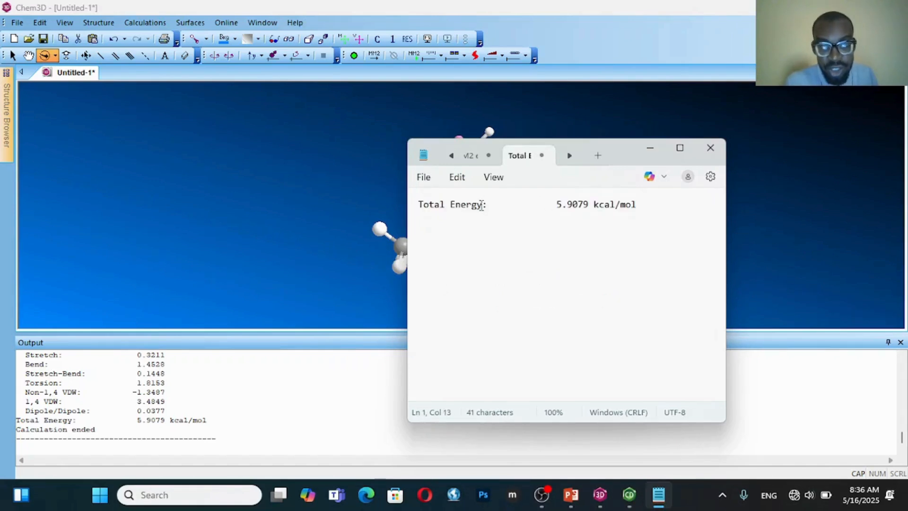
{"action": "left_click", "coordinate": [629, 496]}
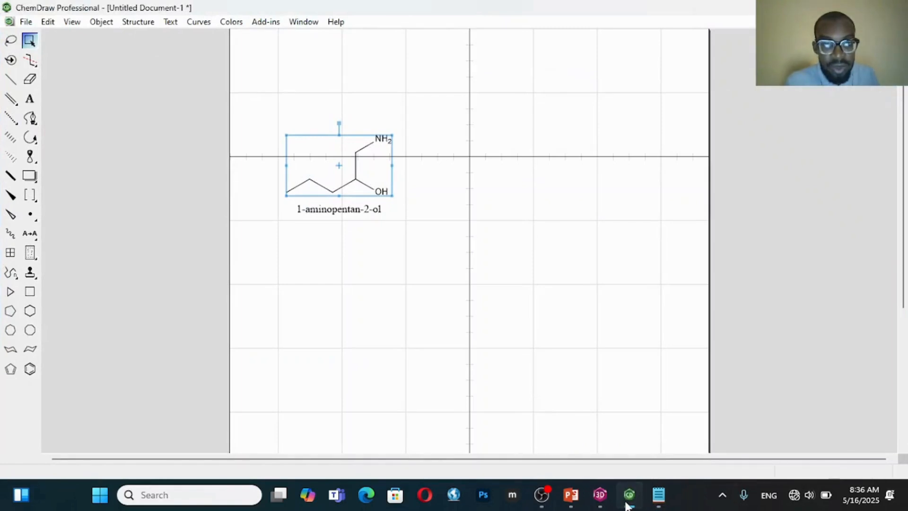
{"action": "left_click", "coordinate": [628, 504]}
{"action": "type", "text": "("}
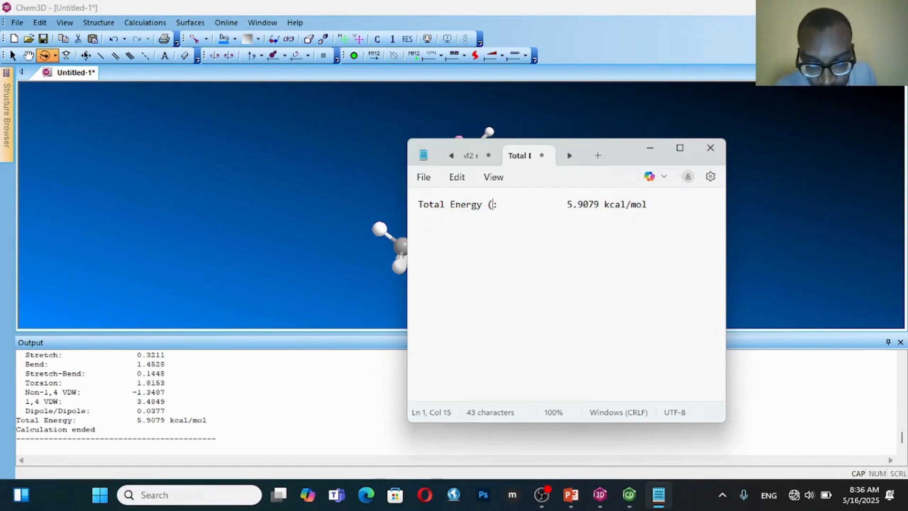
{"action": "type", "text": "1-AMI"}
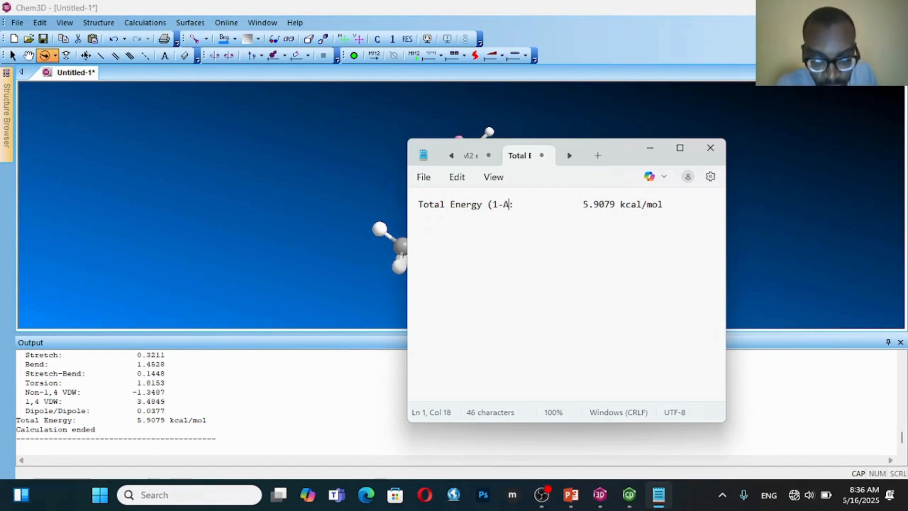
{"action": "type", "text": "NO"}
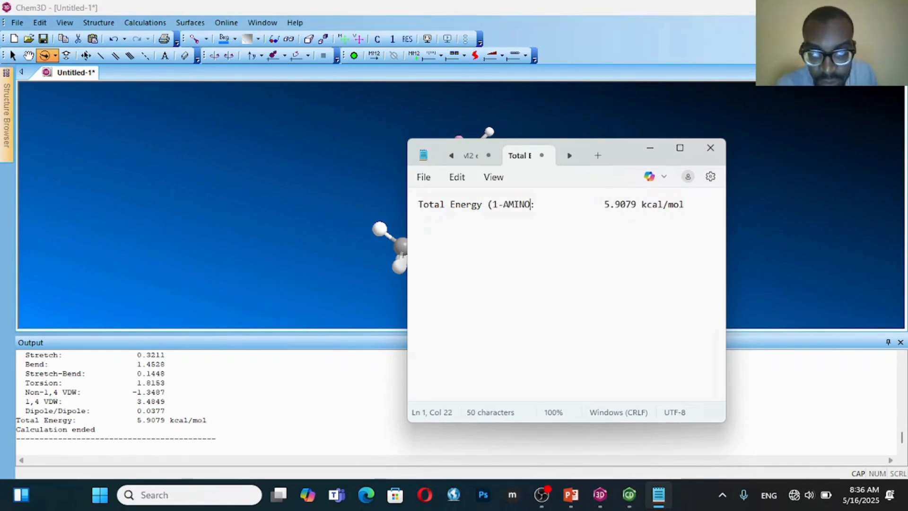
{"action": "key", "text": "BackSpace"}
{"action": "key", "text": "BackSpace"}
{"action": "key", "text": "BackSpace"}
{"action": "key", "text": "BackSpace"}
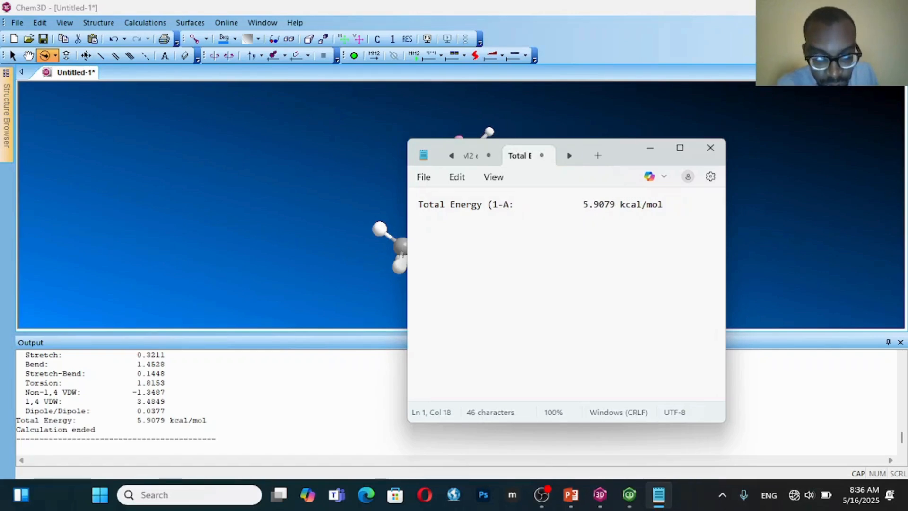
{"action": "type", "text": "minopentol"}
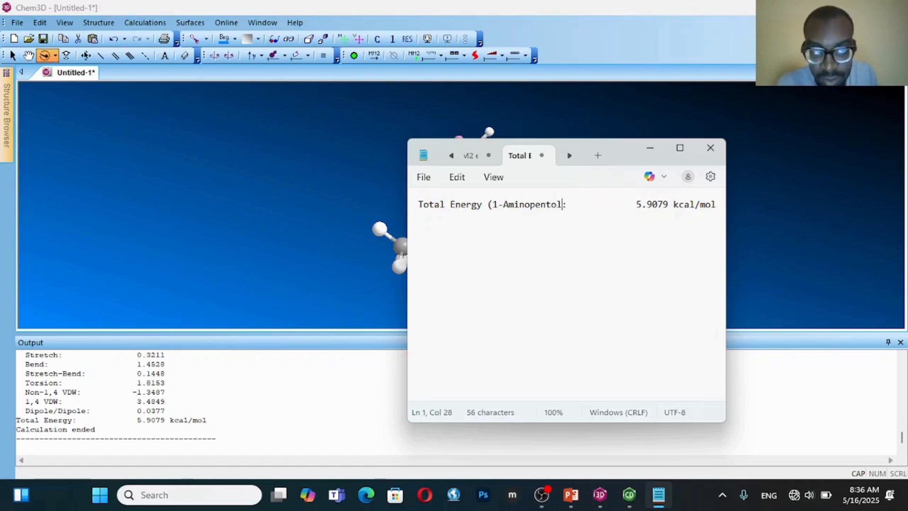
{"action": "type", "text": ")"}
Remove the extra spaces before the energy value and start a new line below the Total Energy entry
{"action": "key", "text": "ctrl+Right"}
{"action": "key", "text": "BackSpace"}
{"action": "key", "text": "BackSpace"}
{"action": "key", "text": "BackSpace"}
{"action": "key", "text": "BackSpace"}
{"action": "key", "text": "BackSpace"}
{"action": "key", "text": "BackSpace"}
{"action": "key", "text": "BackSpace"}
{"action": "key", "text": "BackSpace"}
{"action": "key", "text": "BackSpace"}
{"action": "key", "text": "BackSpace"}
{"action": "key", "text": "BackSpace"}
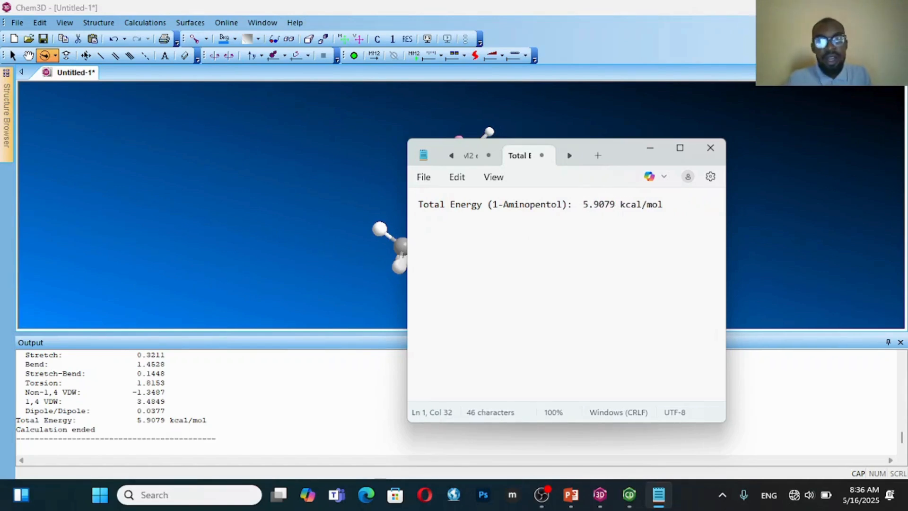
{"action": "left_click", "coordinate": [685, 208]}
{"action": "key", "text": "Return"}
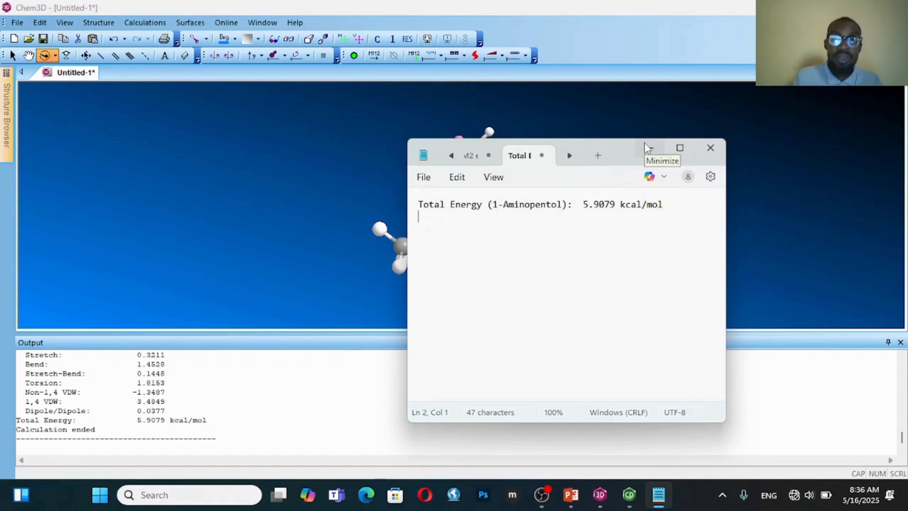
Run an MMFF94 minimization with default settings on the 3D model in Chem3D
{"action": "left_click_drag", "start_coordinate": [616, 144], "coordinate": [461, 260]}
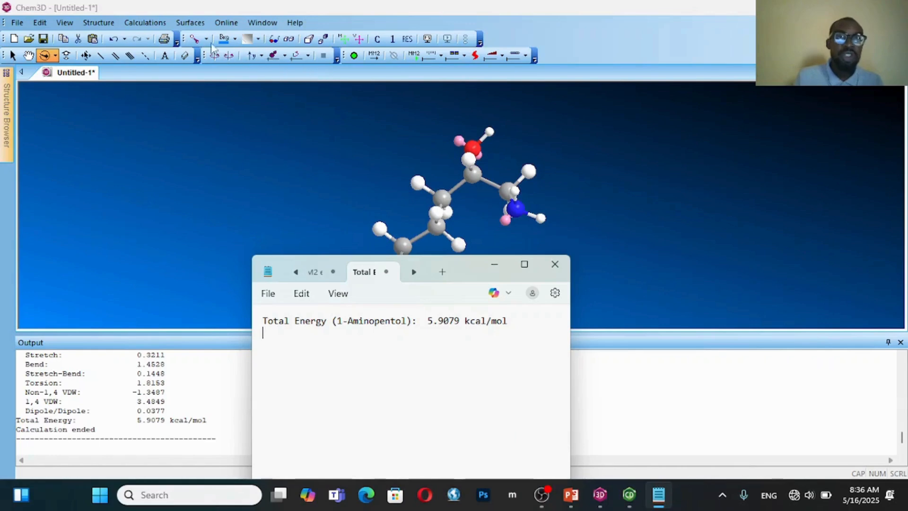
{"action": "left_click", "coordinate": [166, 24]}
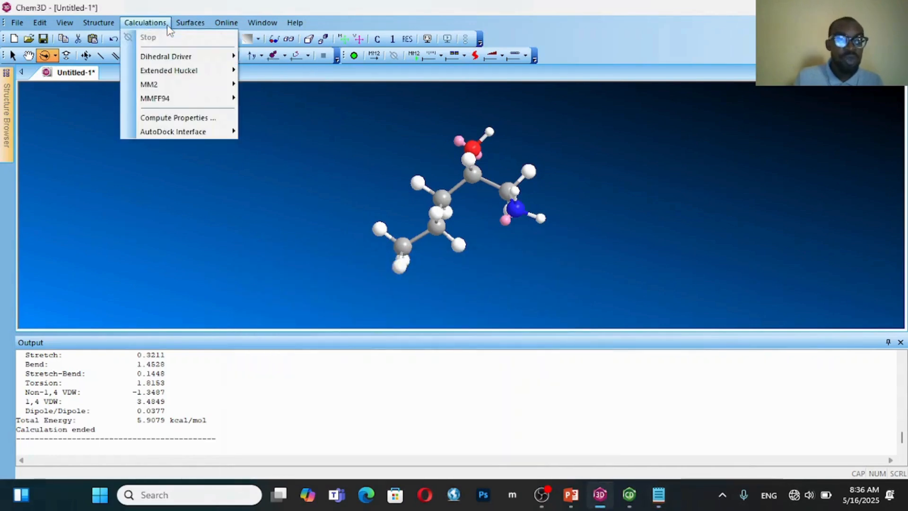
{"action": "mouse_move", "coordinate": [189, 101]}
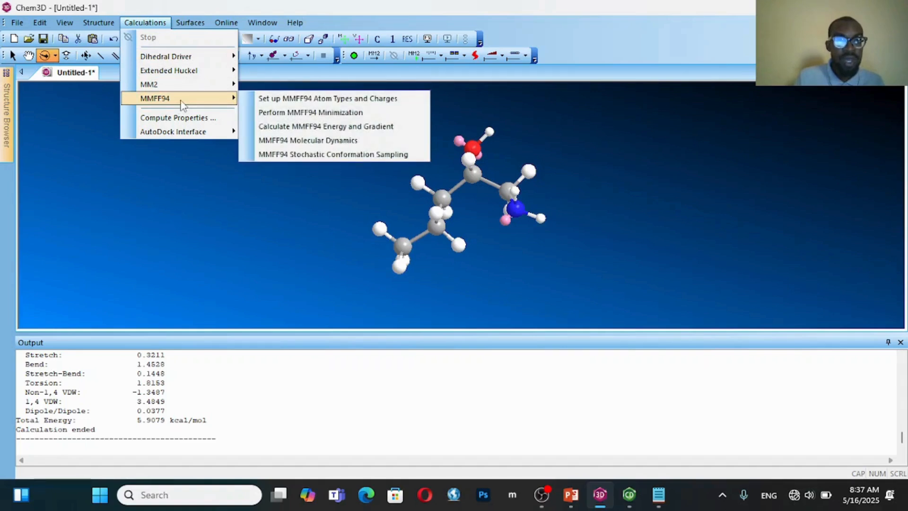
{"action": "left_click", "coordinate": [267, 113]}
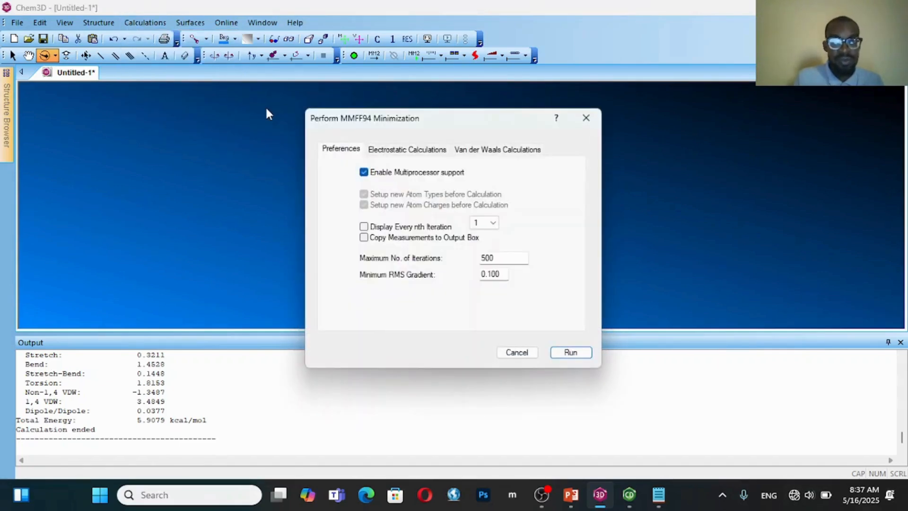
{"action": "left_click", "coordinate": [563, 353]}
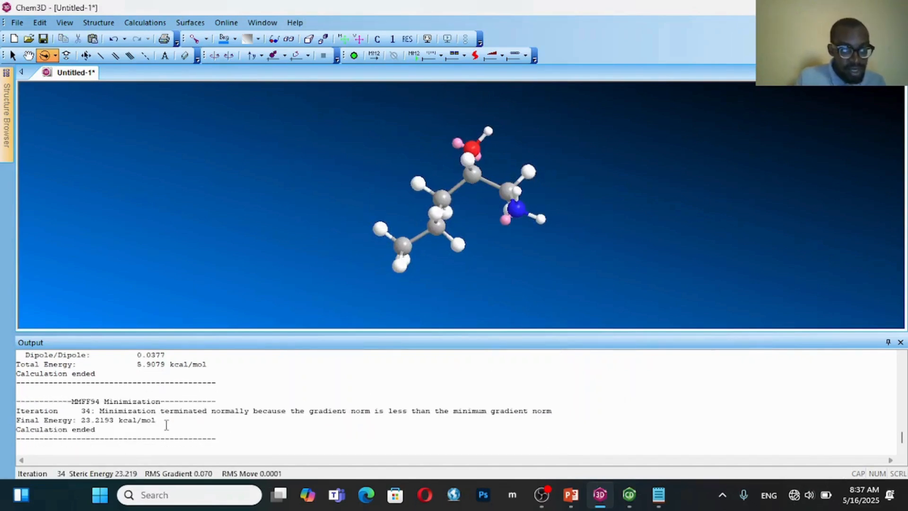
{"action": "left_click_drag", "start_coordinate": [166, 423], "coordinate": [82, 421]}
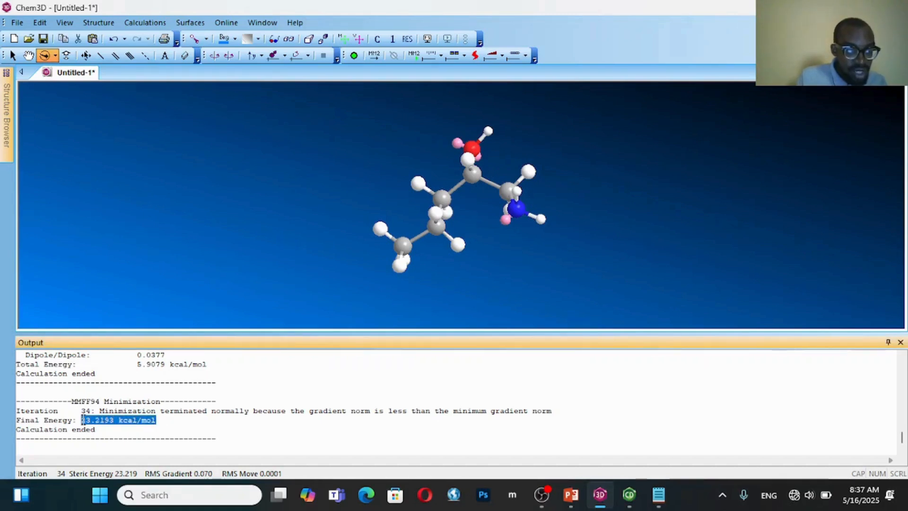
{"action": "right_click", "coordinate": [151, 423]}
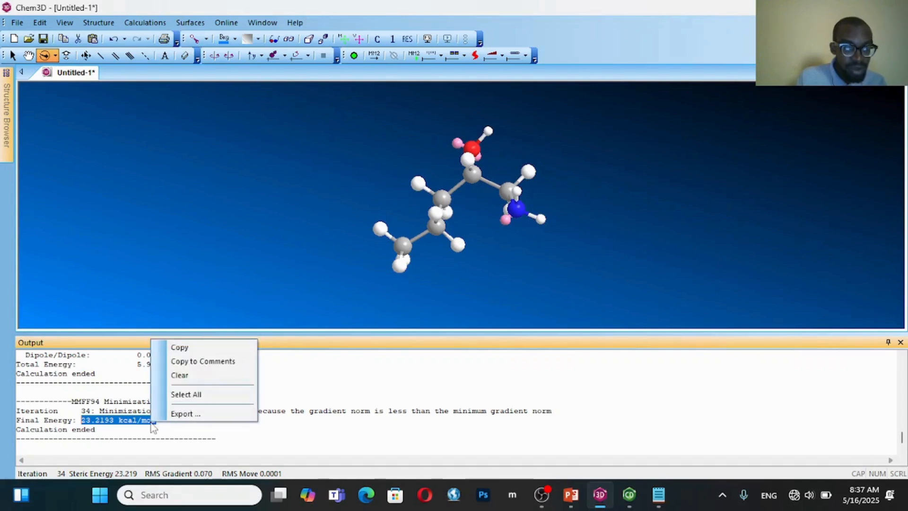
{"action": "left_click", "coordinate": [124, 422]}
Copy the entire Final Energy line from the MMFF94 output and paste it below the Total Energy line in Notepad
{"action": "left_click_drag", "start_coordinate": [162, 421], "coordinate": [17, 420]}
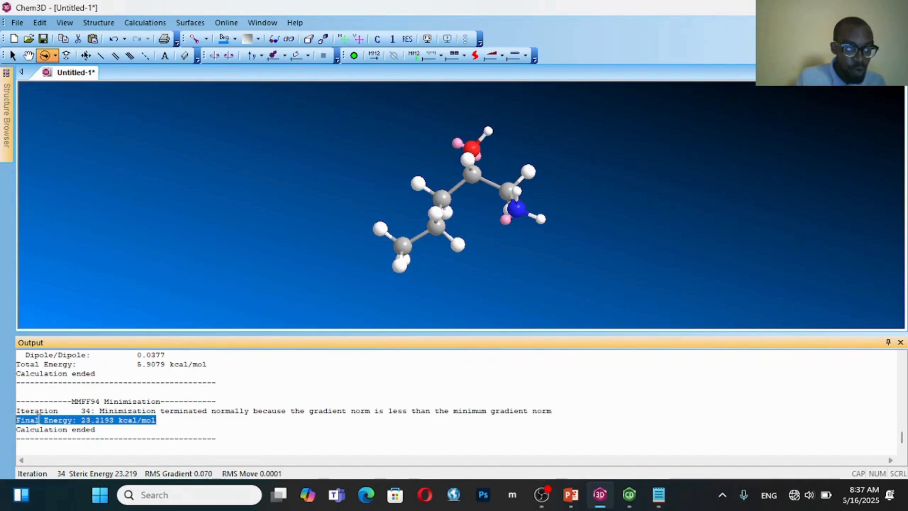
{"action": "right_click", "coordinate": [49, 416]}
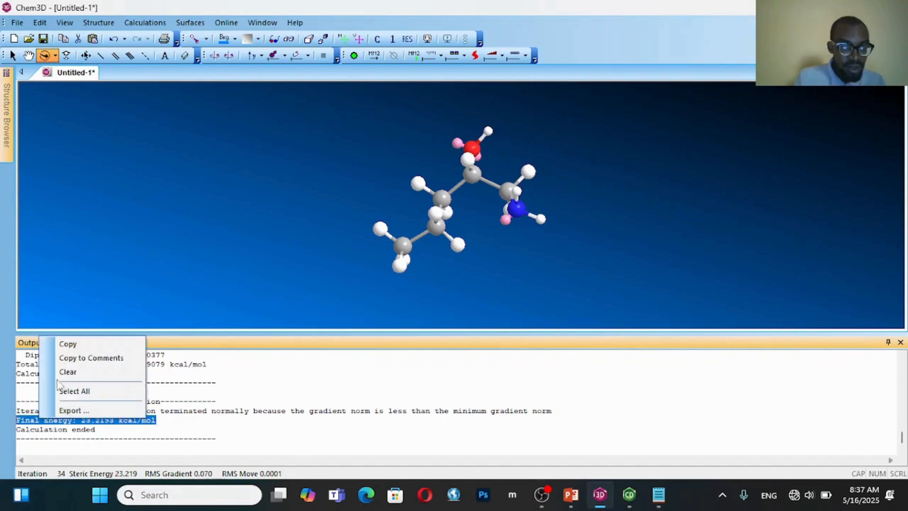
{"action": "left_click", "coordinate": [66, 345]}
{"action": "left_click", "coordinate": [658, 495]}
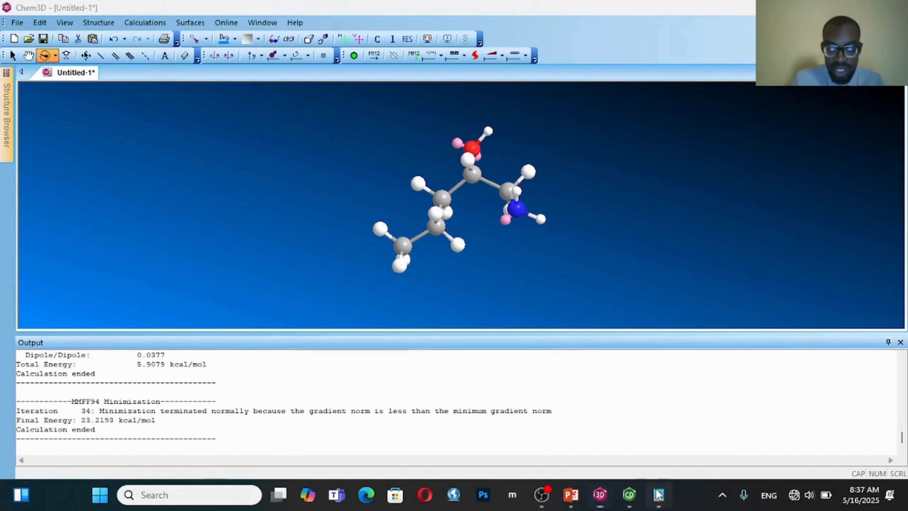
{"action": "key", "text": "Return"}
{"action": "key", "text": "ctrl+v"}
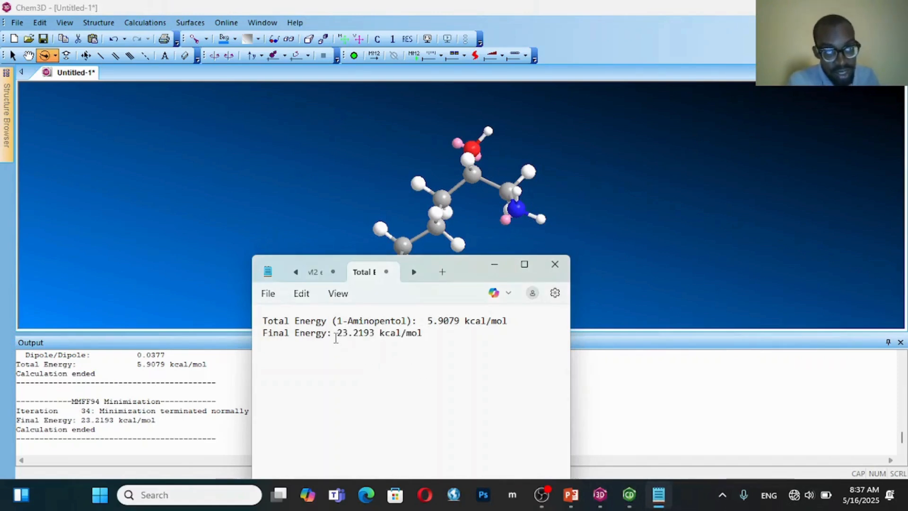
Prefix the Total Energy line with "MM" and the Final Energy line with "MMF94"
{"action": "left_click", "coordinate": [263, 333]}
{"action": "left_click_drag", "start_coordinate": [264, 330], "coordinate": [259, 326]}
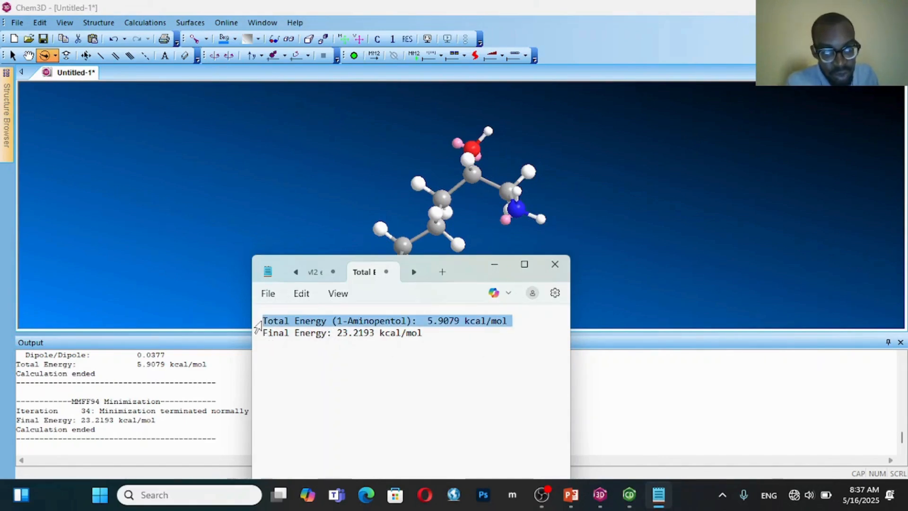
{"action": "left_click", "coordinate": [266, 323]}
{"action": "left_click", "coordinate": [263, 321]}
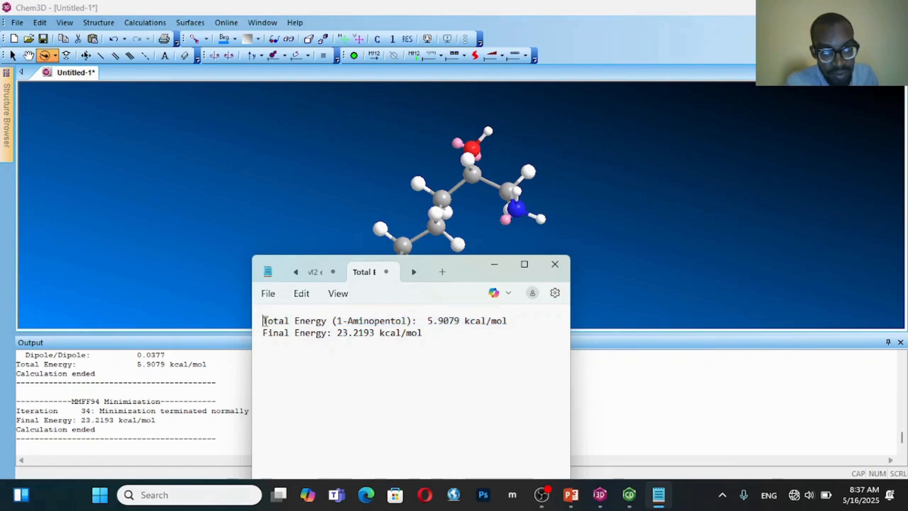
{"action": "type", "text": "MM"}
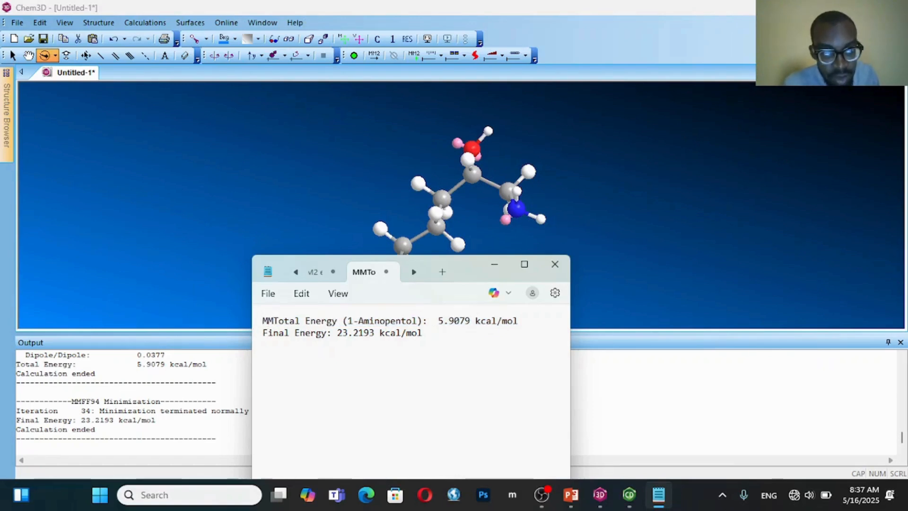
{"action": "left_click", "coordinate": [263, 333]}
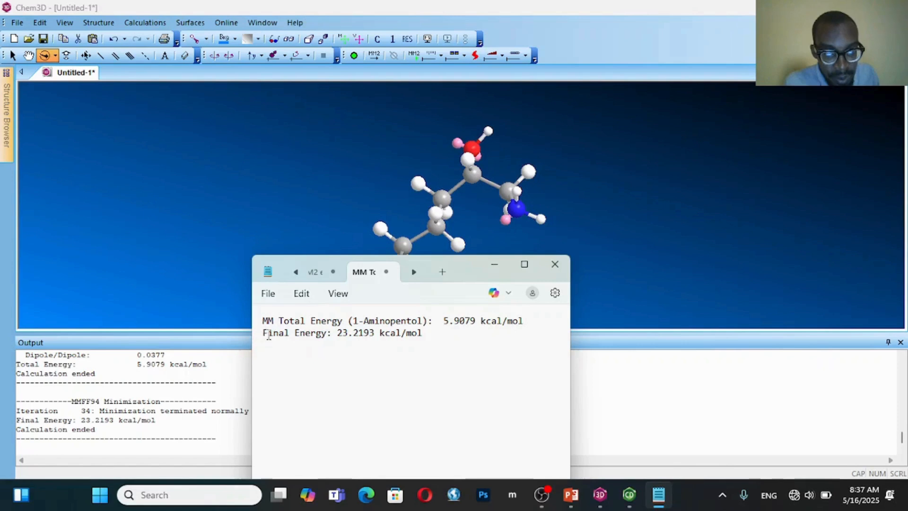
{"action": "type", "text": "MMF"}
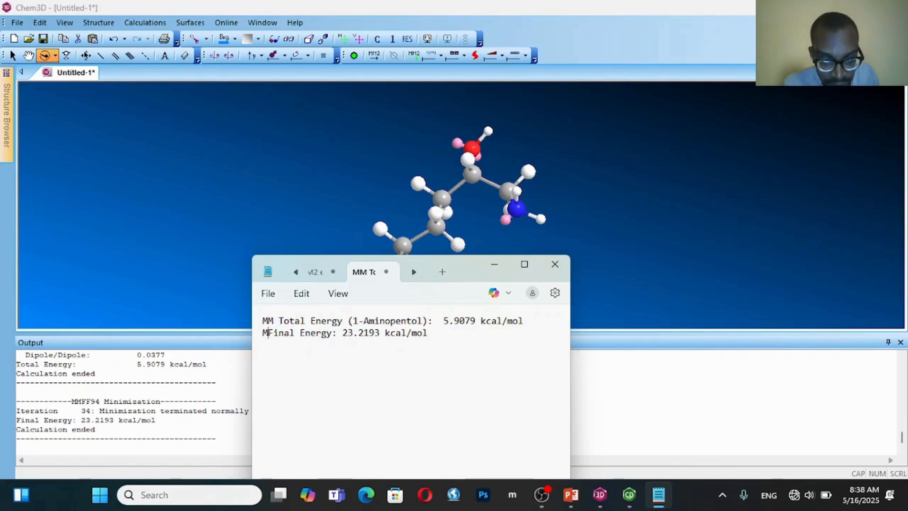
{"action": "type", "text": "94"}
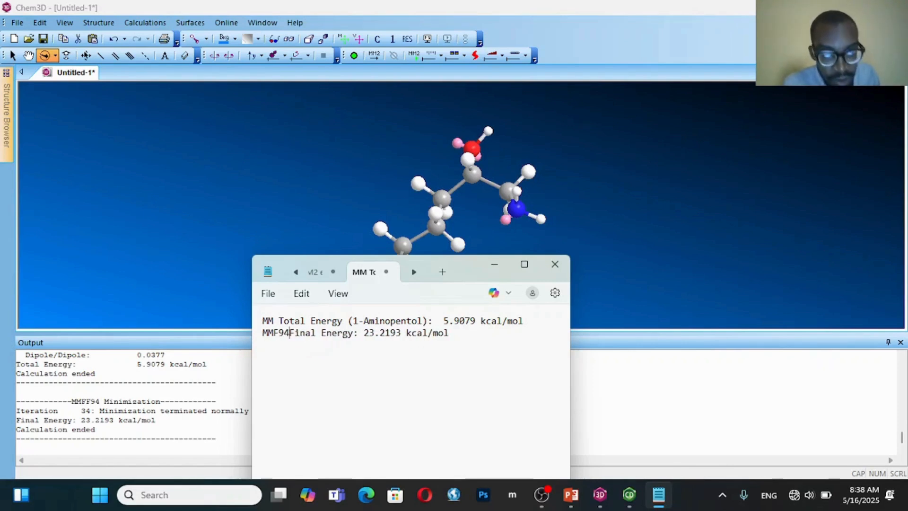
{"action": "key", "text": "End"}
{"action": "key", "text": "Return"}
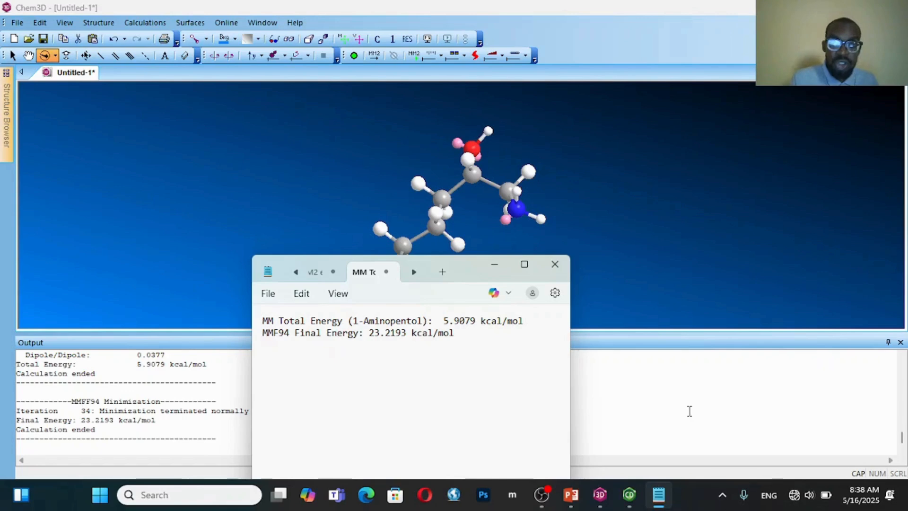
Switch to Chem3D and open the SD file Conformer3D_COMPOUND_CID_77999 from the molecular modelling folder
{"action": "mouse_move", "coordinate": [636, 493]}
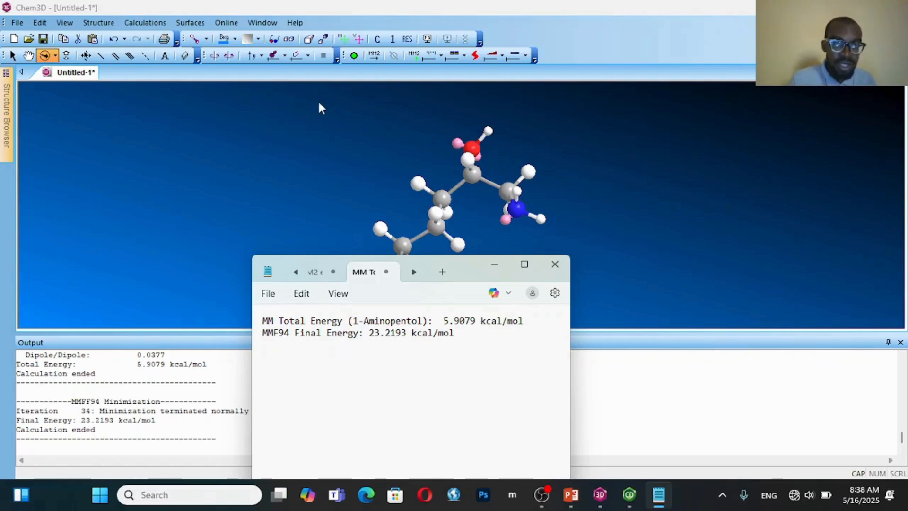
{"action": "left_click", "coordinate": [17, 23]}
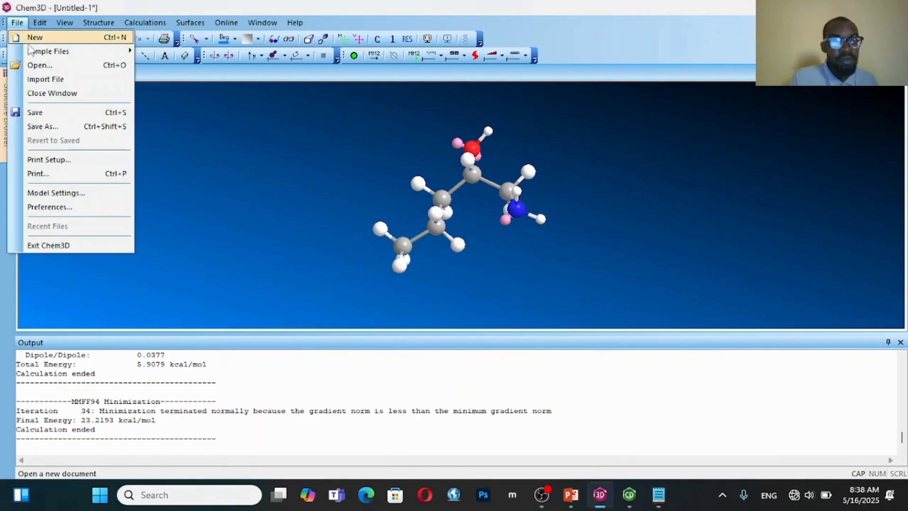
{"action": "left_click", "coordinate": [47, 68]}
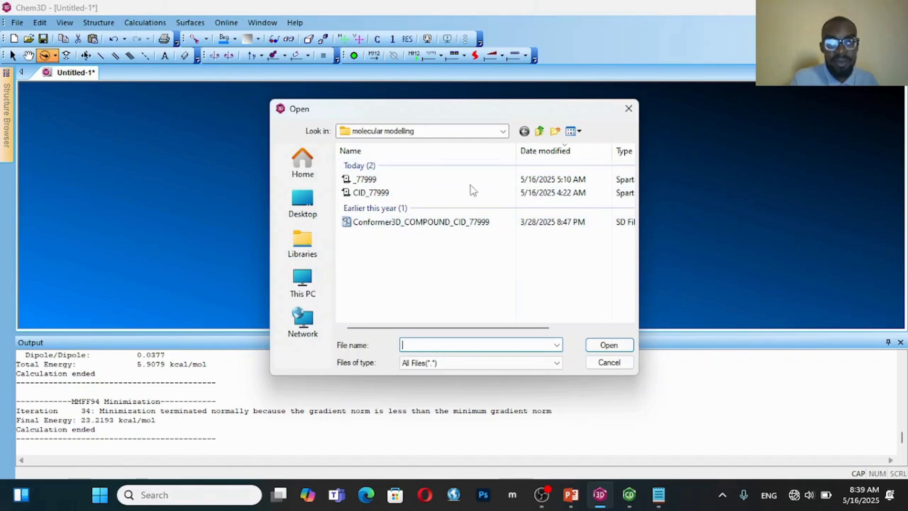
{"action": "left_click", "coordinate": [450, 226]}
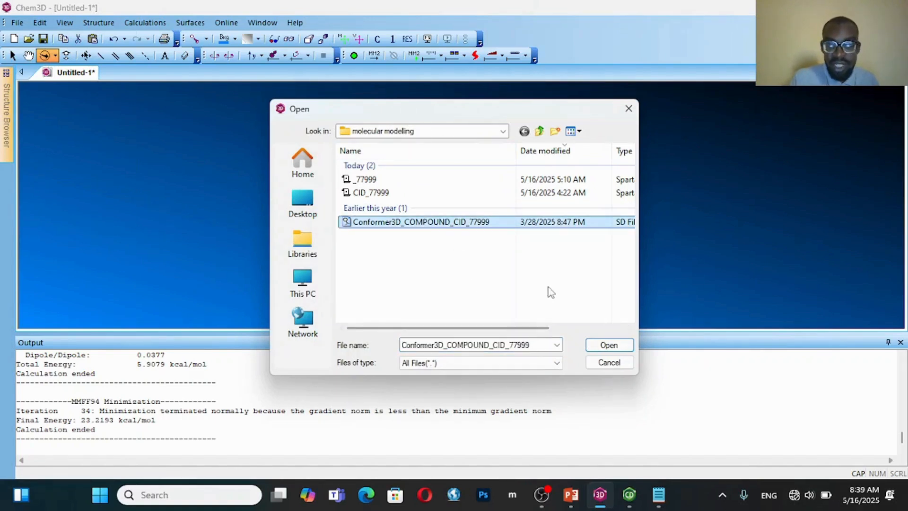
{"action": "left_click_drag", "start_coordinate": [530, 327], "coordinate": [558, 333]}
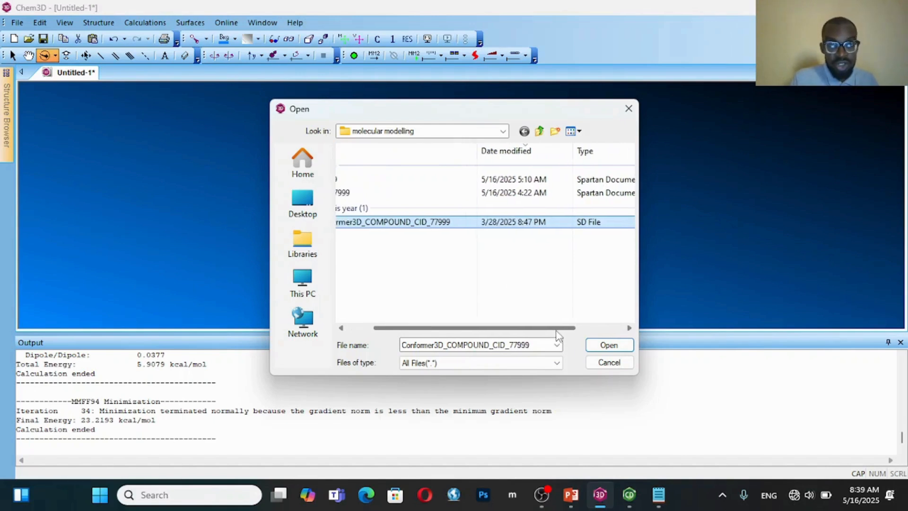
{"action": "left_click", "coordinate": [602, 347]}
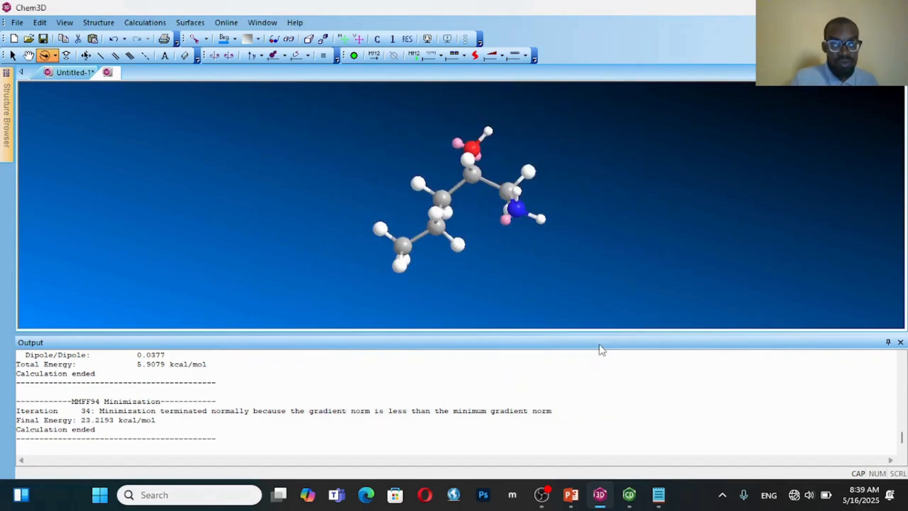
{"action": "left_click_drag", "start_coordinate": [523, 156], "coordinate": [549, 256]}
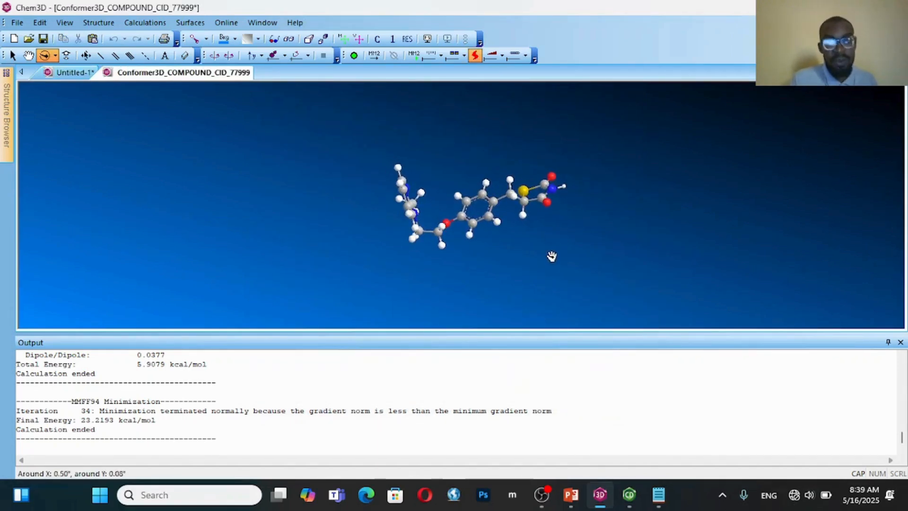
{"action": "left_click_drag", "start_coordinate": [472, 141], "coordinate": [453, 171]}
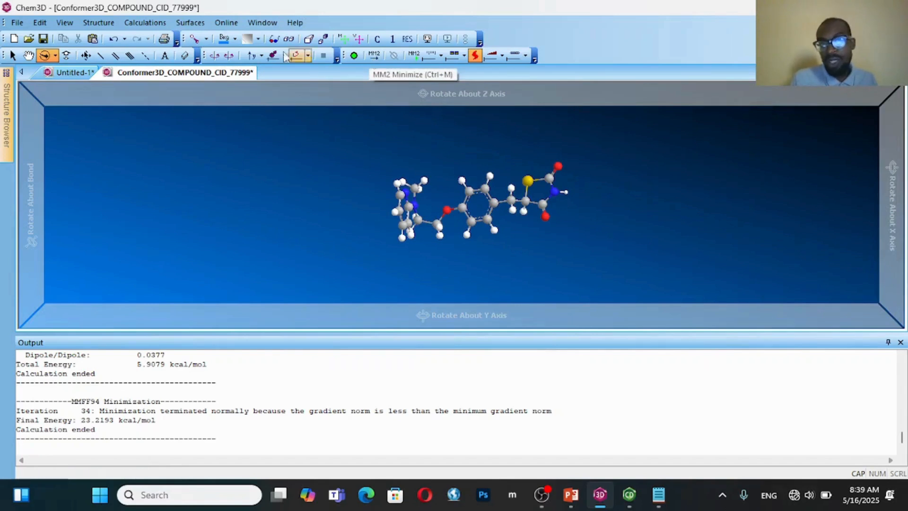
Set up the MMFF94 atom types and charges for the CID_77999 conformer
{"action": "left_click", "coordinate": [162, 24]}
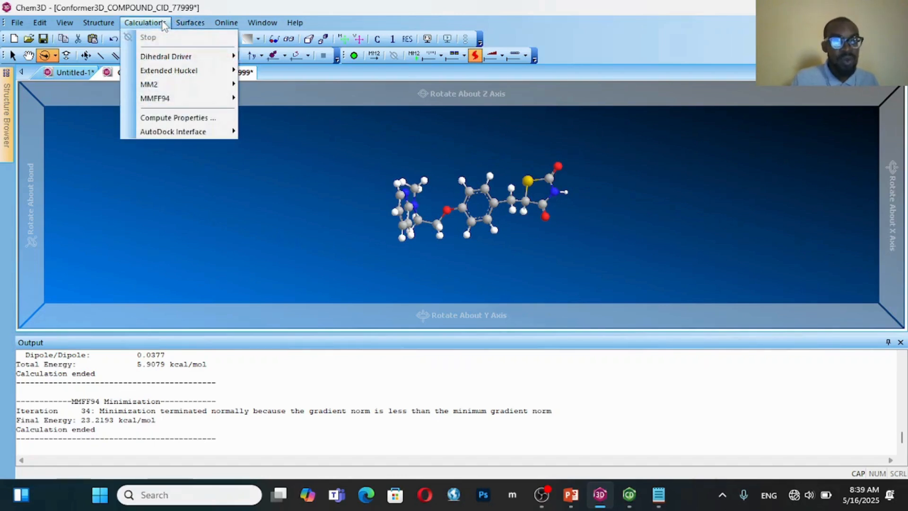
{"action": "mouse_move", "coordinate": [198, 101]}
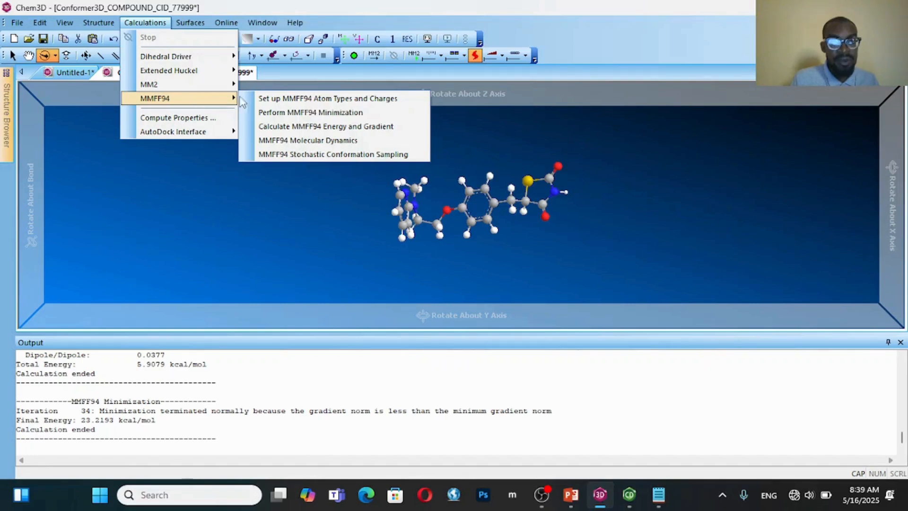
{"action": "left_click", "coordinate": [276, 98]}
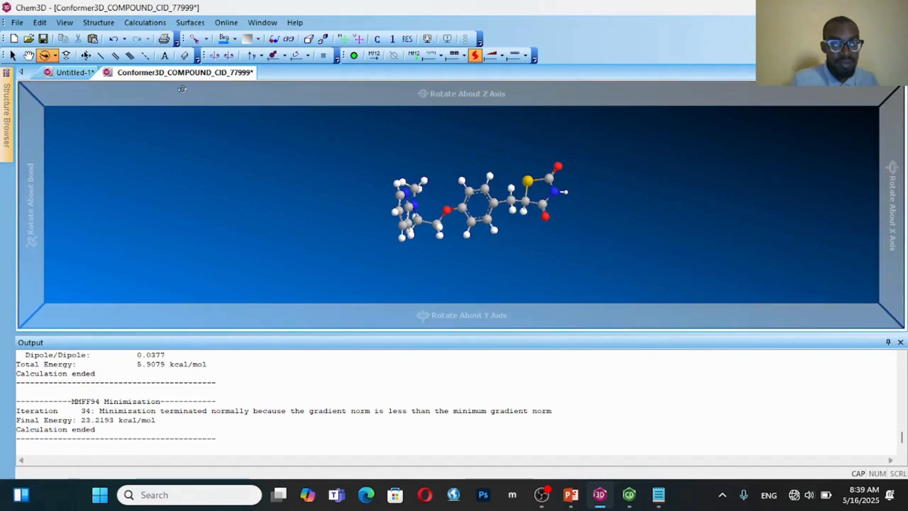
Run an MMFF94 minimization on the CID_77999 conformer with default settings, reviewing the electrostatic and Van der Waals options before starting it
{"action": "left_click", "coordinate": [147, 27]}
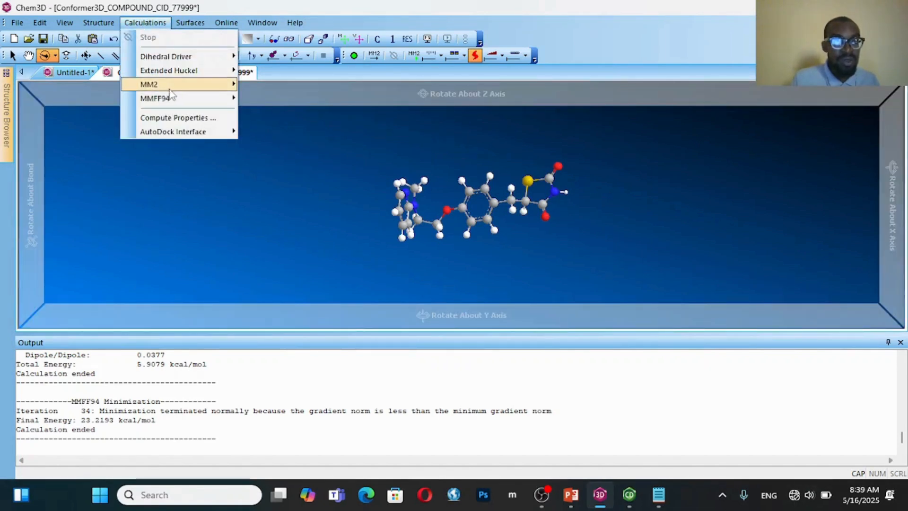
{"action": "mouse_move", "coordinate": [170, 76]}
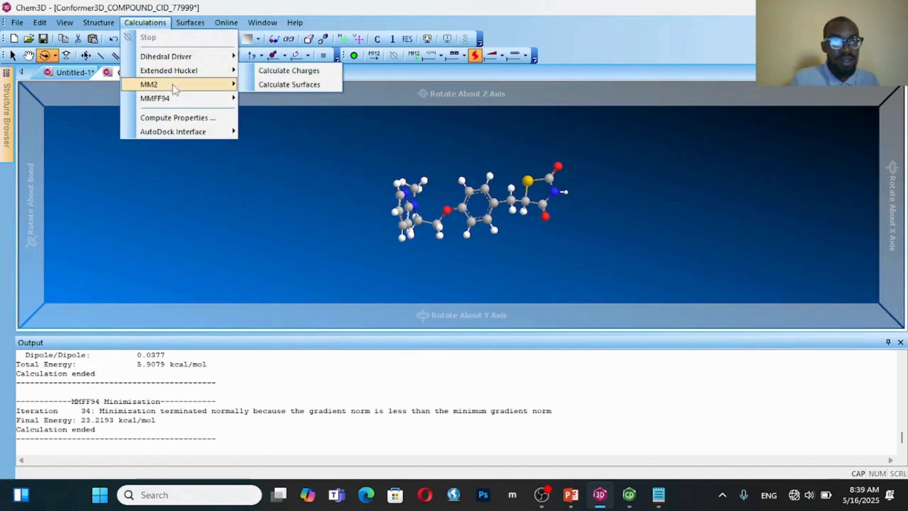
{"action": "mouse_move", "coordinate": [175, 98]}
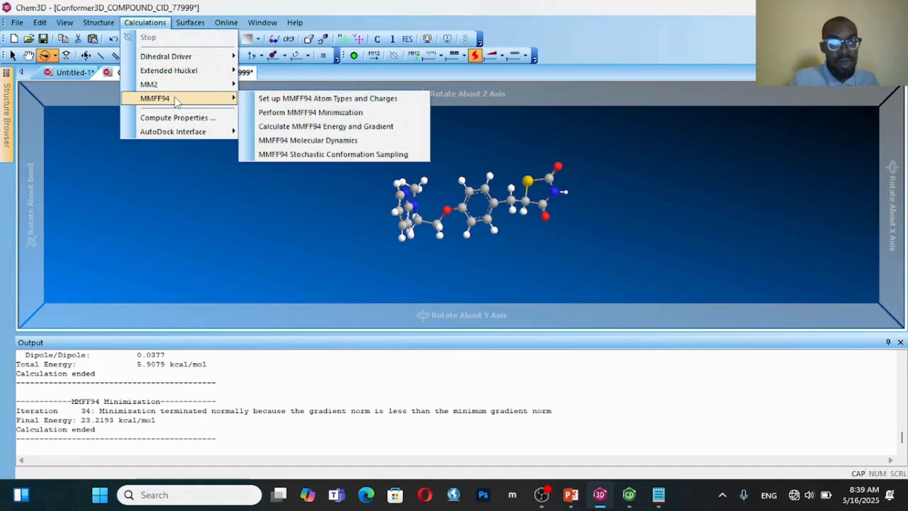
{"action": "left_click", "coordinate": [295, 113]}
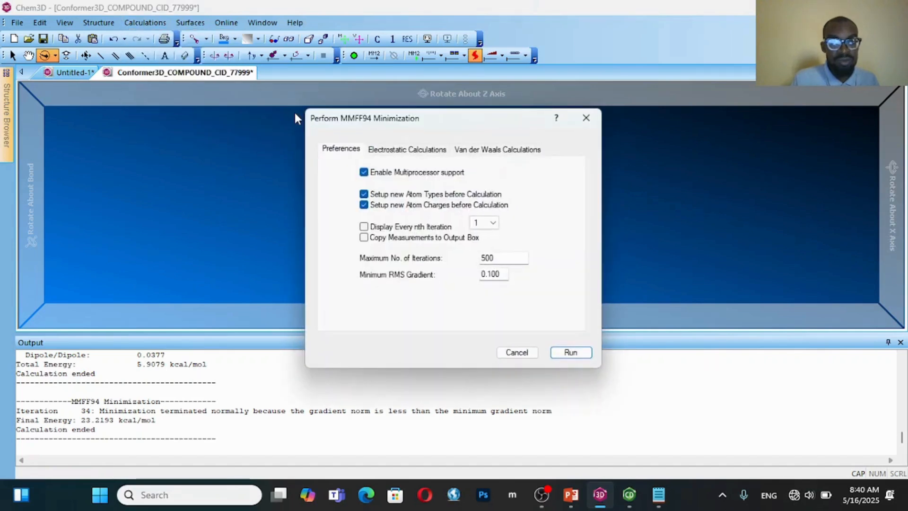
{"action": "left_click", "coordinate": [405, 149]}
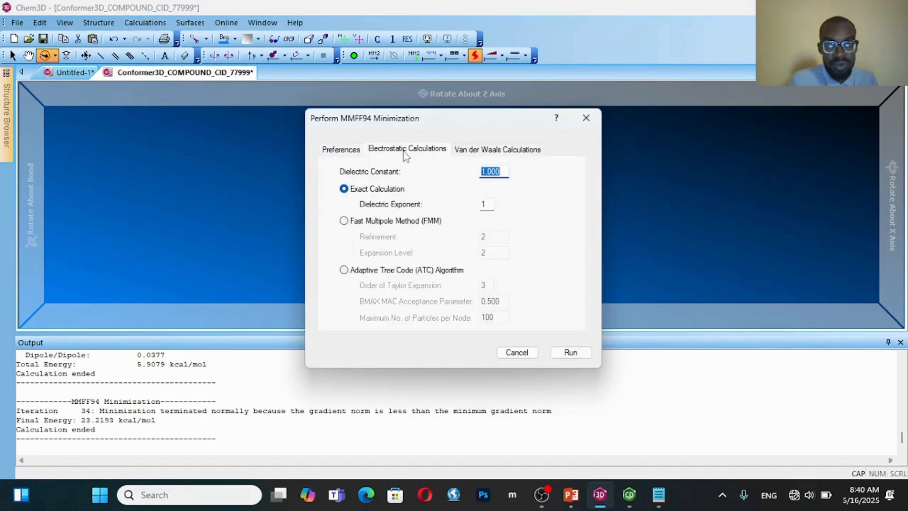
{"action": "left_click", "coordinate": [477, 151]}
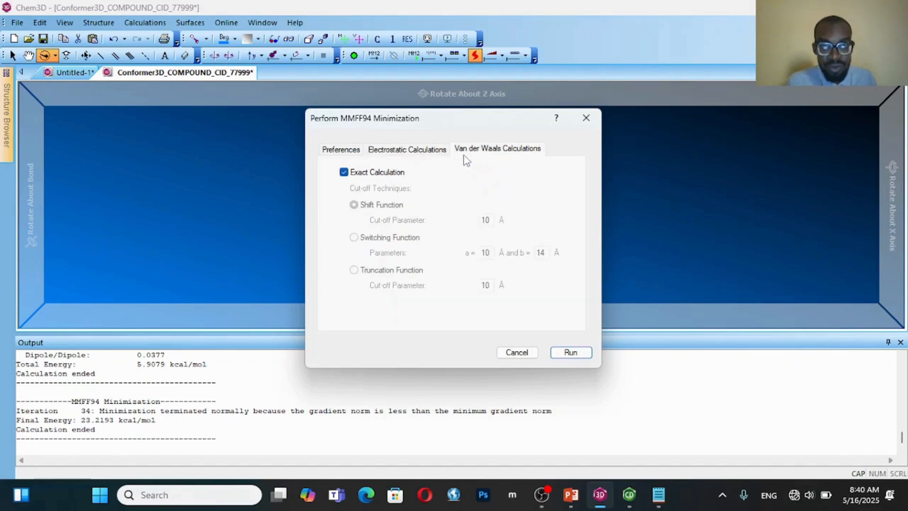
{"action": "left_click", "coordinate": [345, 151]}
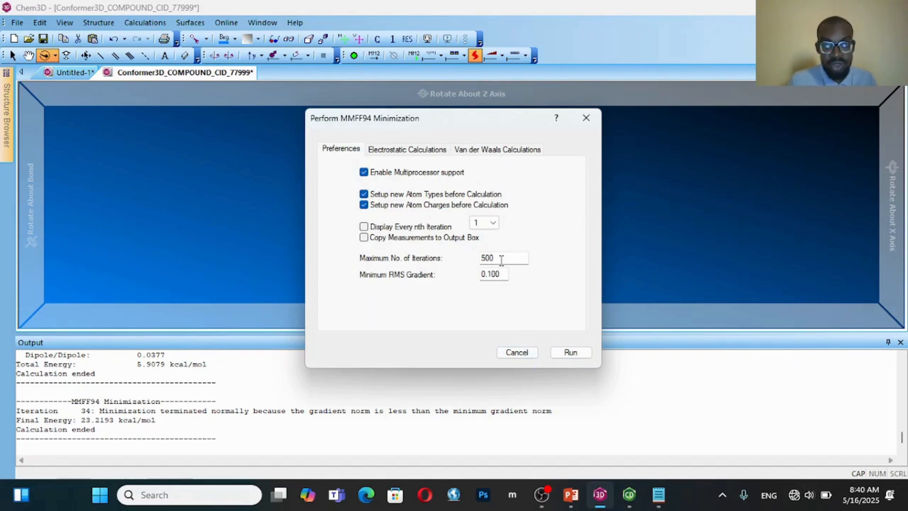
{"action": "left_click", "coordinate": [559, 356]}
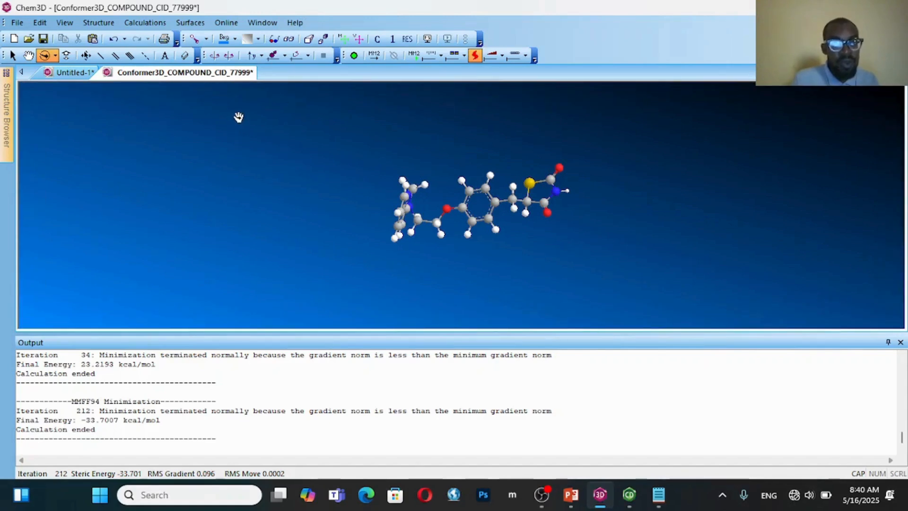
Switch to Notepad and add the line "MM94 Final energy = -33.7007" below the two existing energies, separated by a blank line
{"action": "mouse_move", "coordinate": [234, 103]}
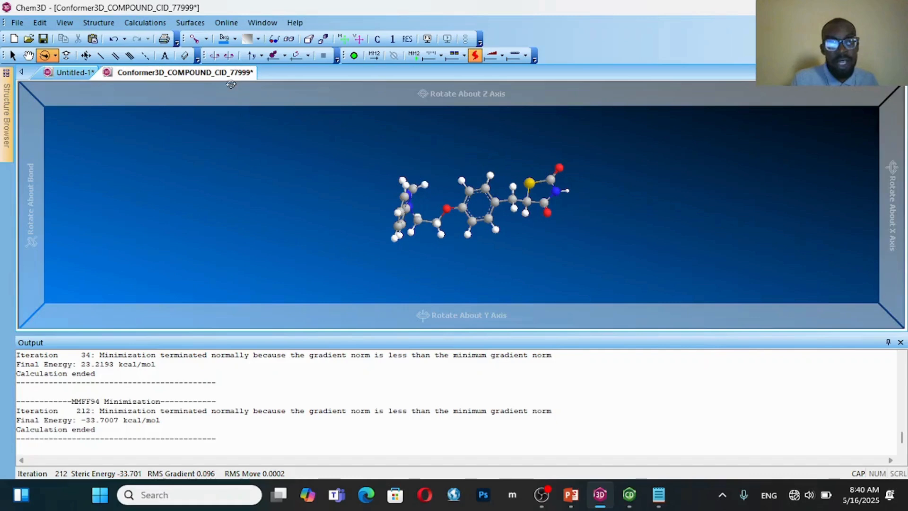
{"action": "mouse_move", "coordinate": [632, 478]}
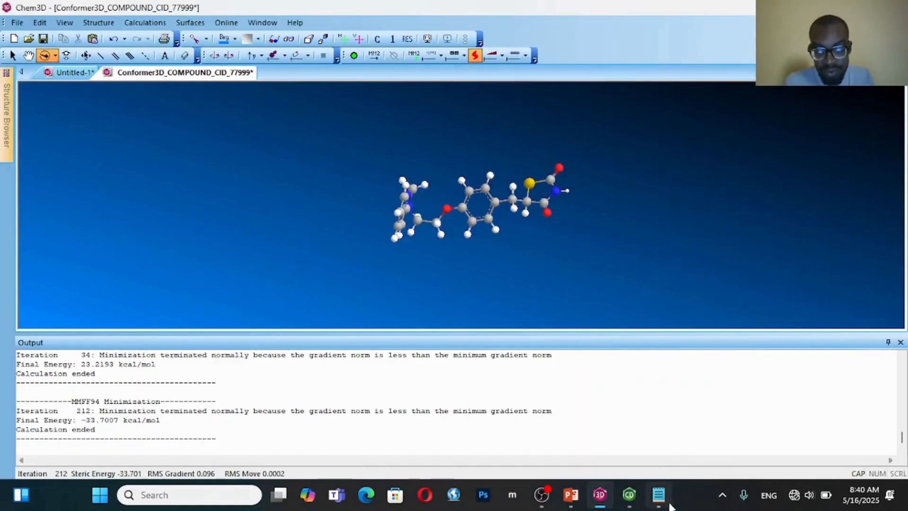
{"action": "left_click", "coordinate": [665, 492]}
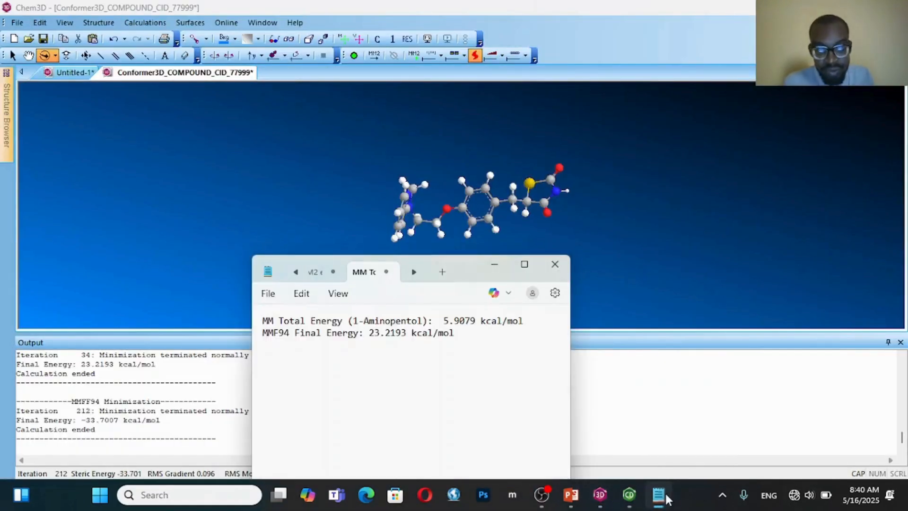
{"action": "left_click", "coordinate": [436, 352]}
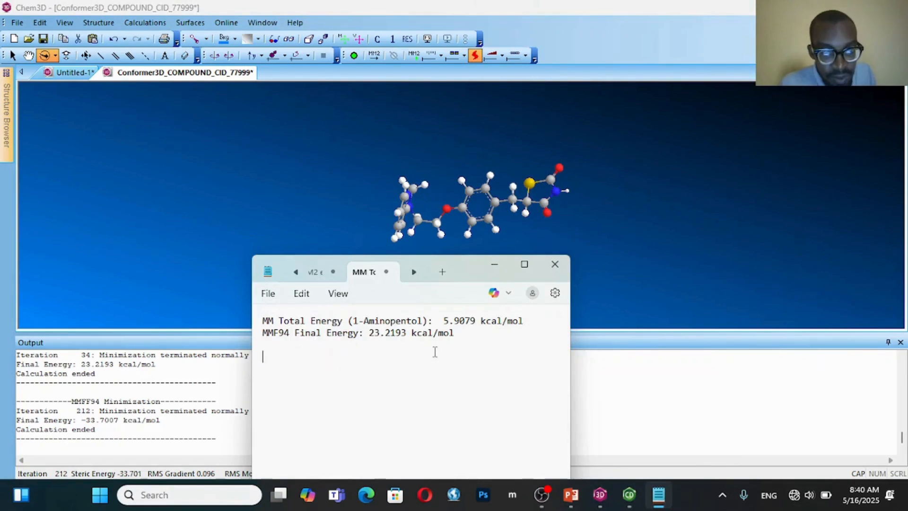
{"action": "type", "text": "M"}
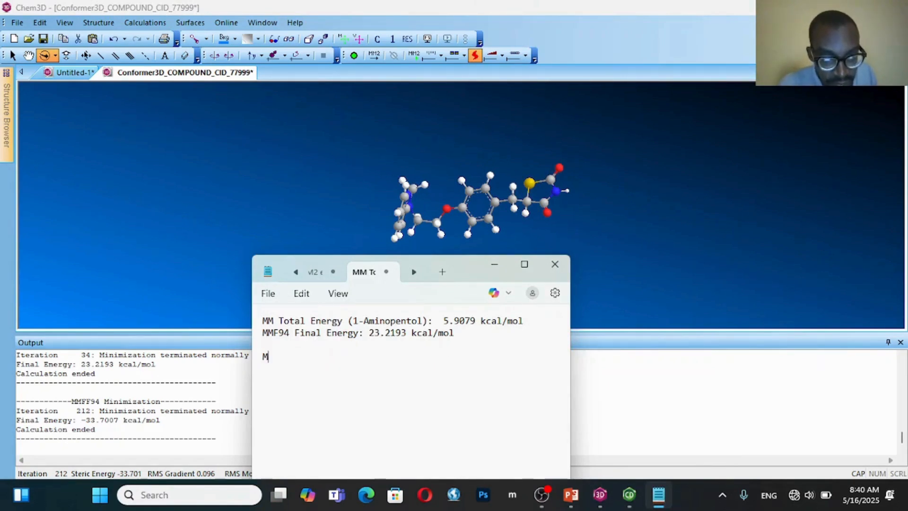
{"action": "type", "text": "M9"}
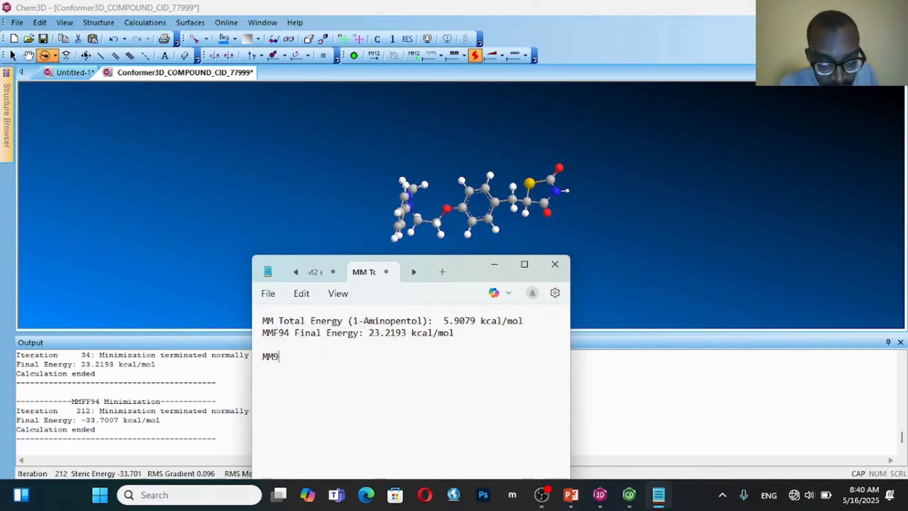
{"action": "type", "text": "4"}
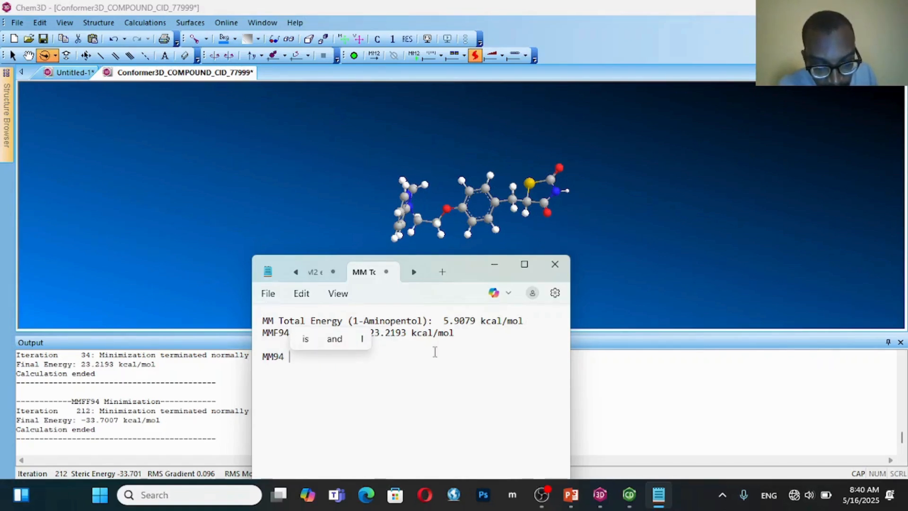
{"action": "type", "text": " Final e"}
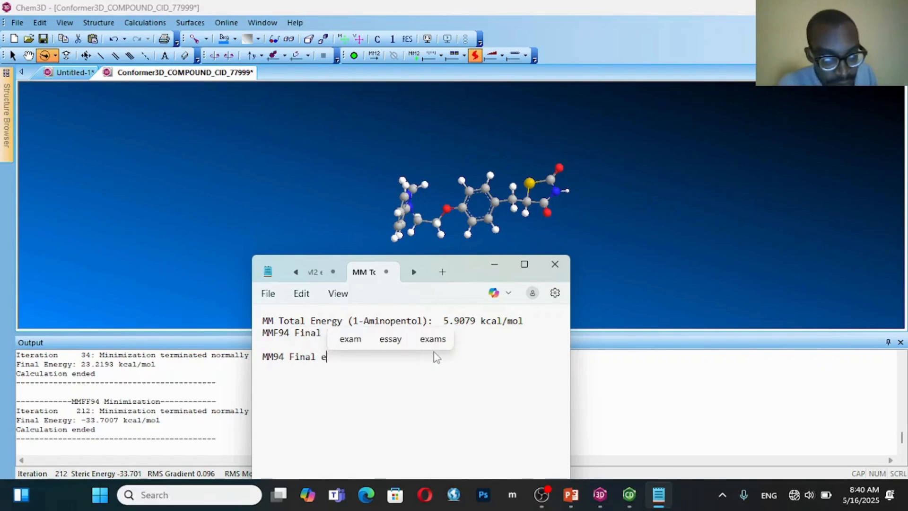
{"action": "type", "text": "nergy "}
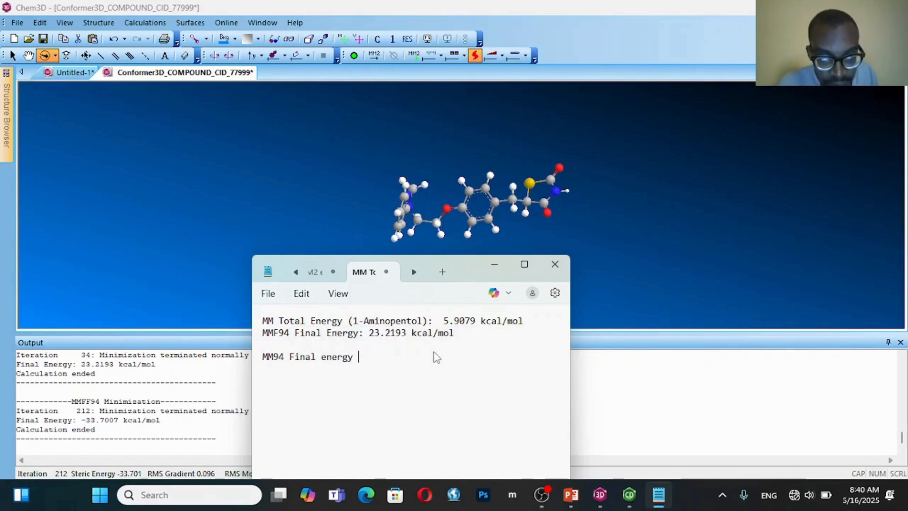
{"action": "type", "text": "= "}
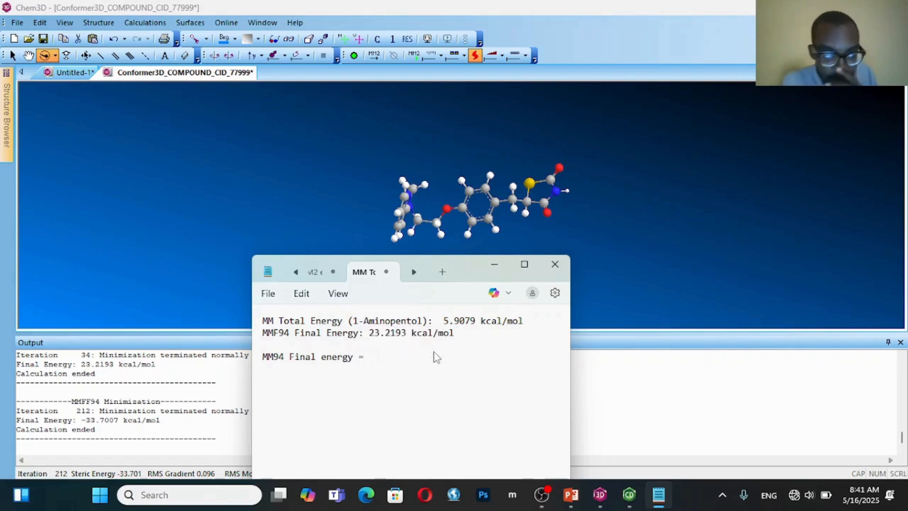
{"action": "type", "text": "-3"}
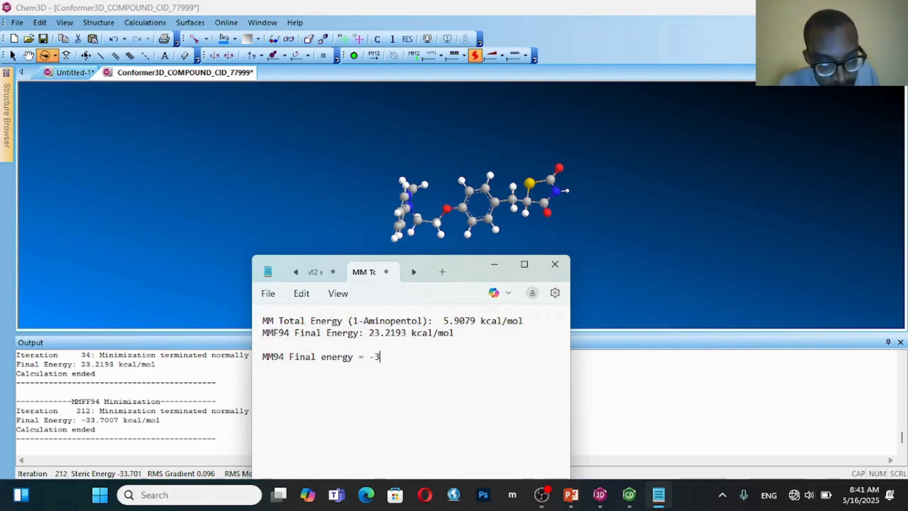
{"action": "type", "text": "3.7007"}
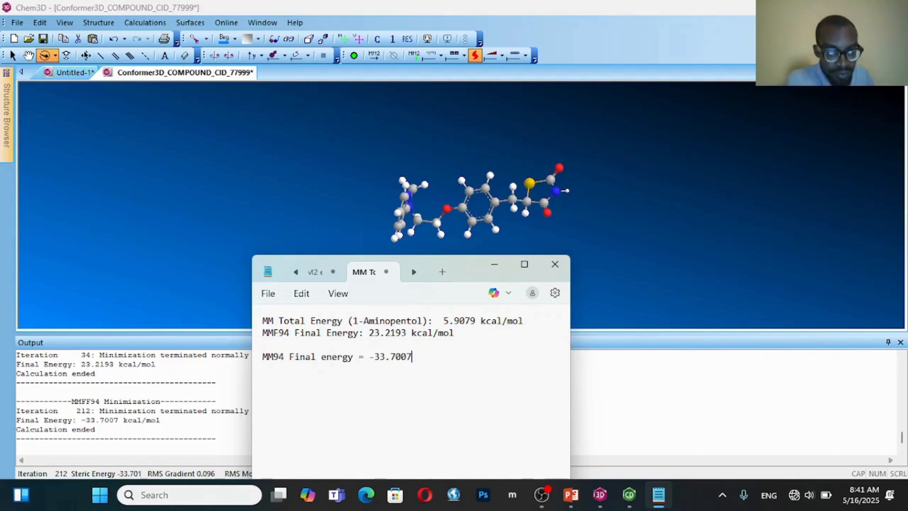
{"action": "key", "text": "Return"}
Prefix the MM94 Final energy line with "CID_77999_" and start a new line below it
{"action": "left_click", "coordinate": [264, 355]}
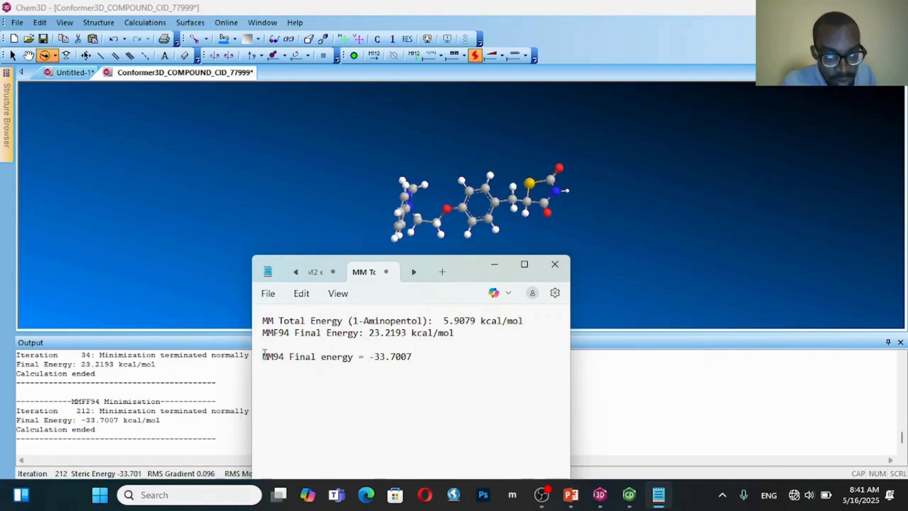
{"action": "type", "text": "CID"}
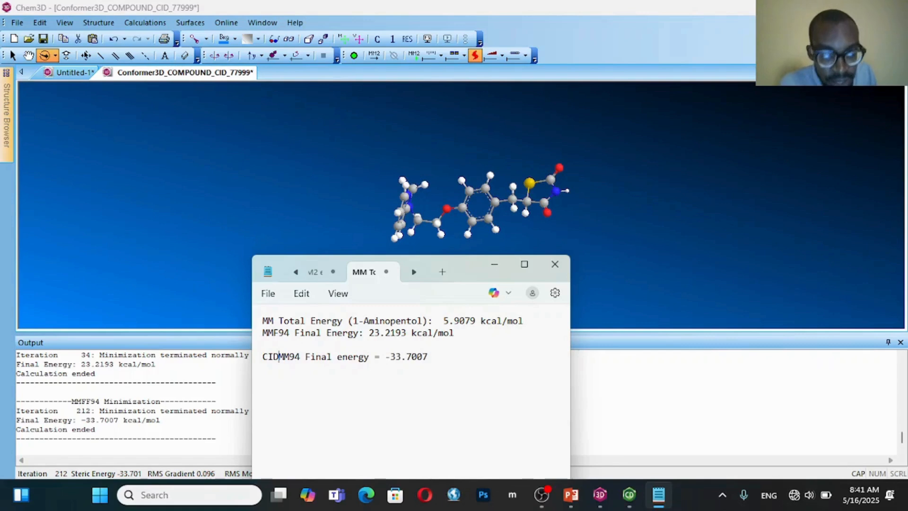
{"action": "type", "text": "_"}
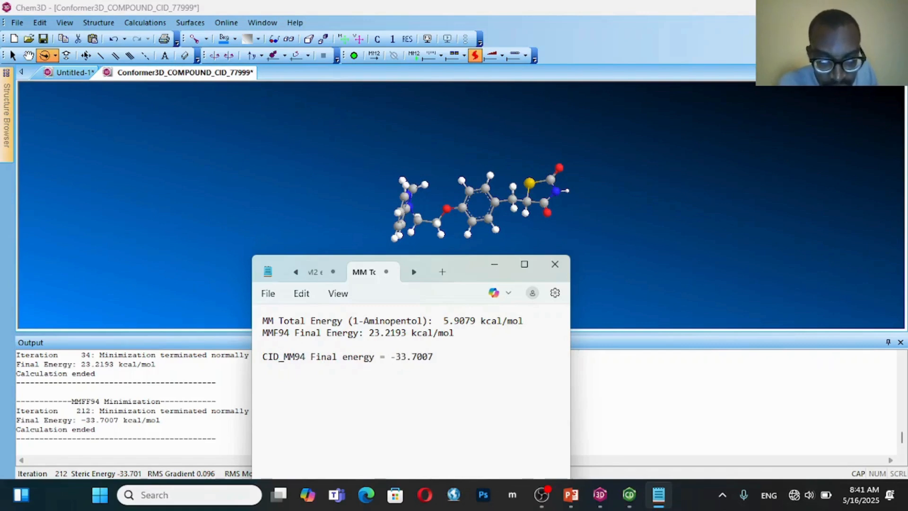
{"action": "type", "text": "77"}
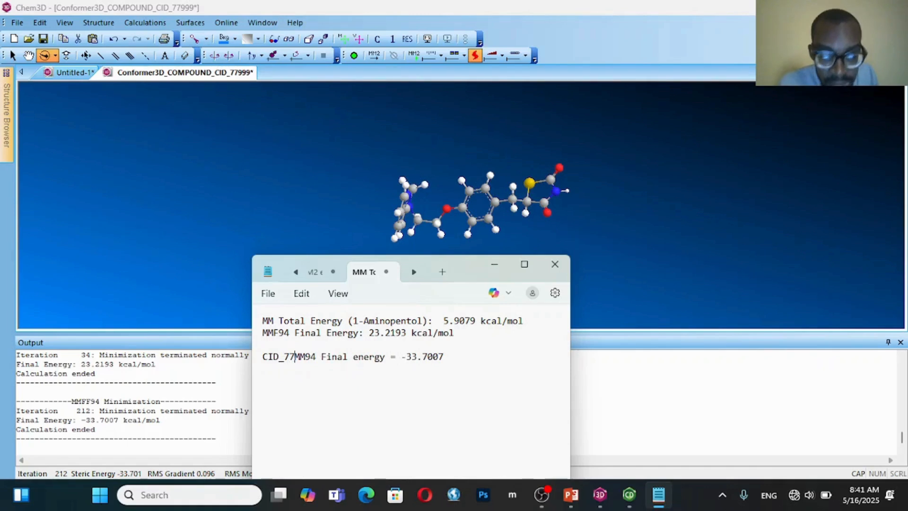
{"action": "type", "text": "999"}
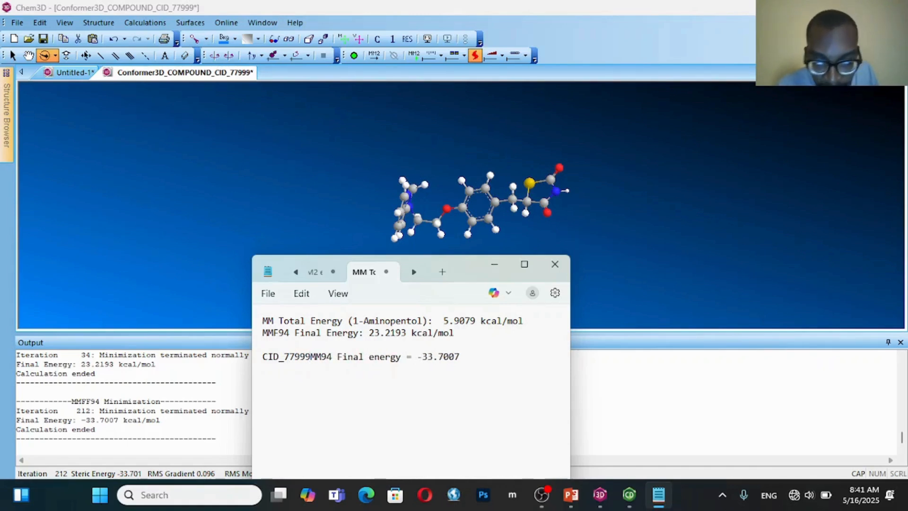
{"action": "type", "text": "_"}
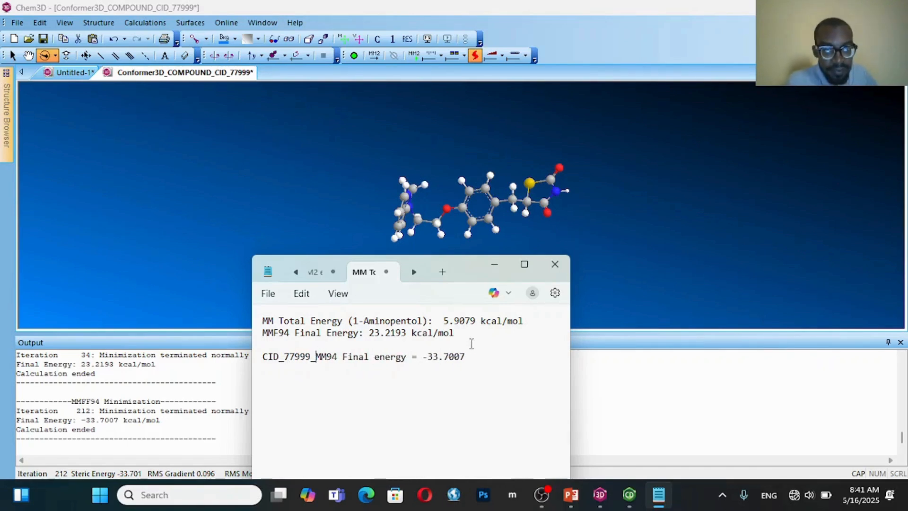
{"action": "key", "text": "Return"}
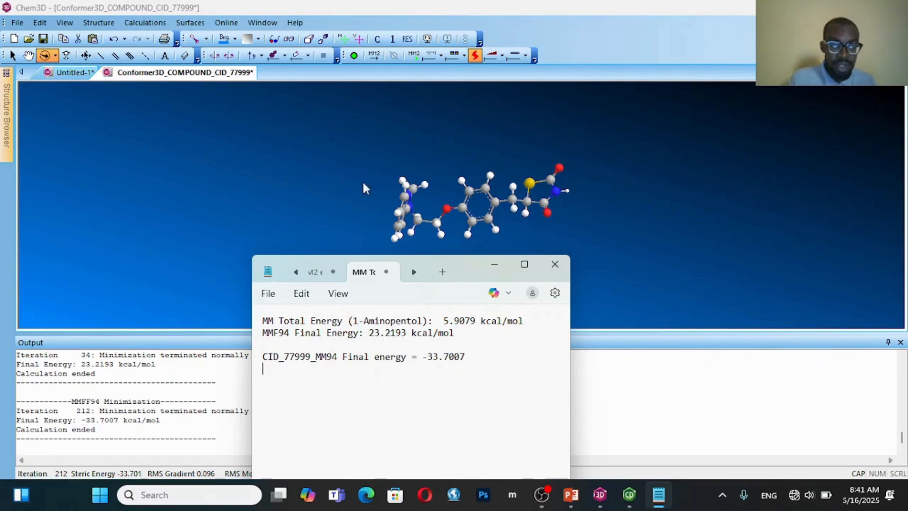
Search the installed apps for Avogadro and launch it
{"action": "left_click", "coordinate": [96, 504]}
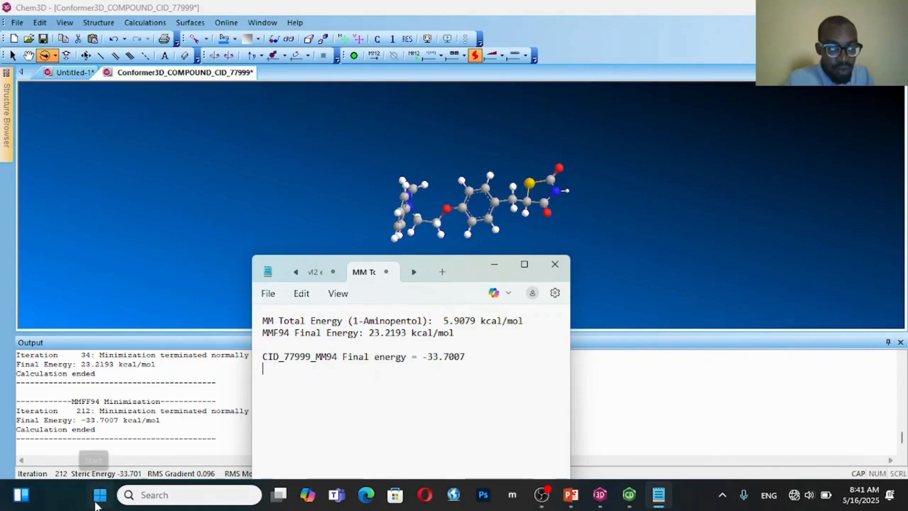
{"action": "type", "text": "AV"}
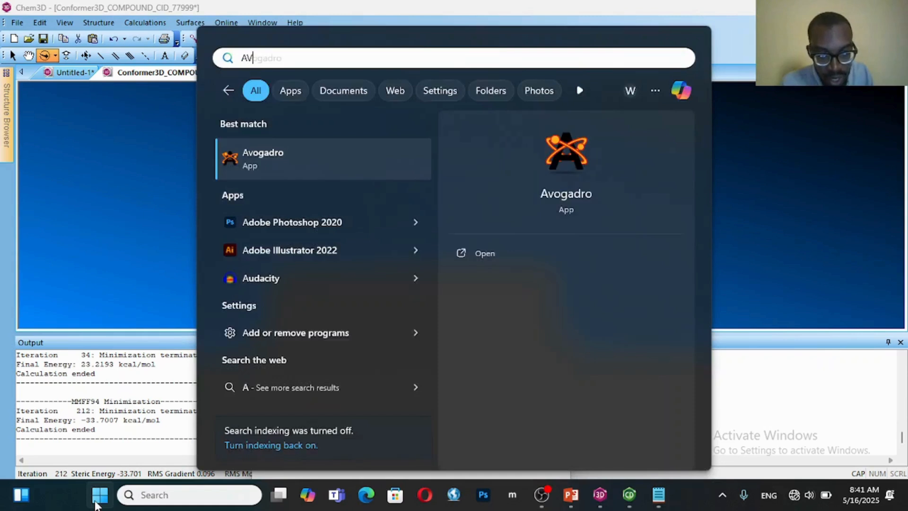
{"action": "type", "text": "OGADRO"}
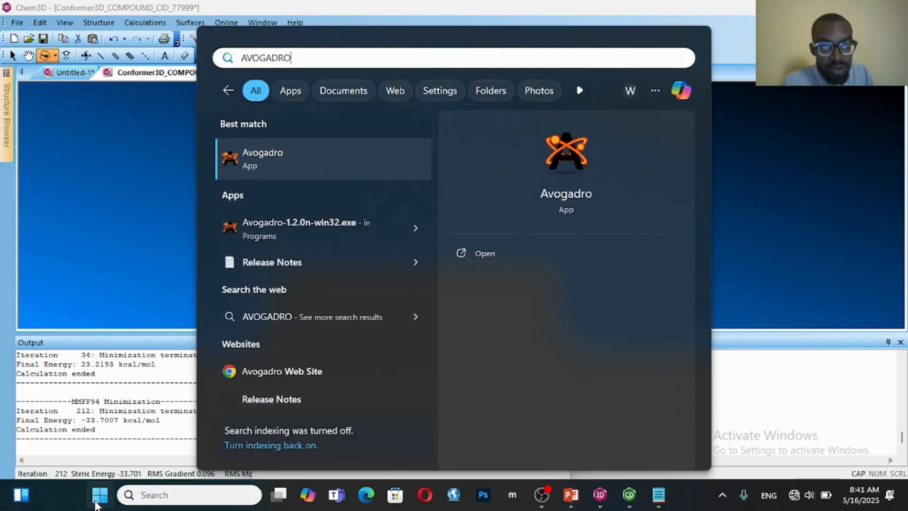
{"action": "left_click", "coordinate": [257, 164]}
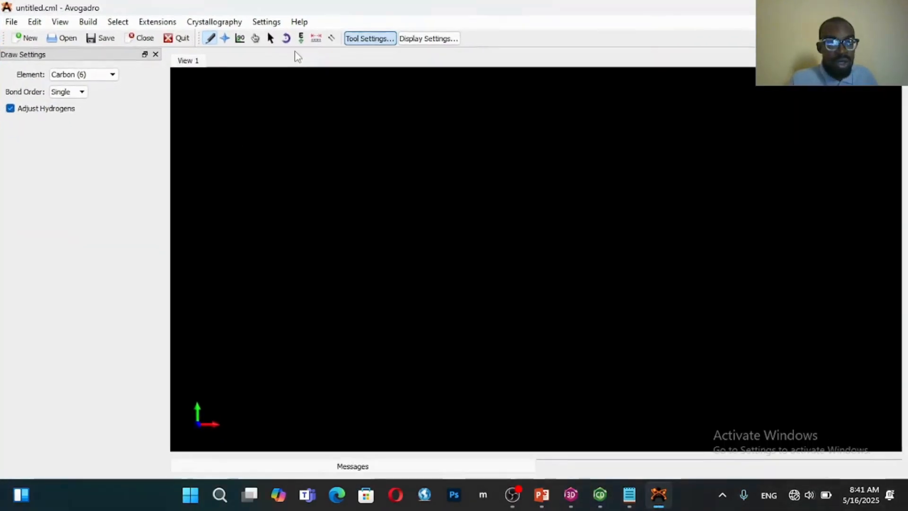
Open Conformer3D_COMPOUND_CID_77999 from the molecular modelling folder inside Molecular Docking antidiabetic research in Downloads
{"action": "left_click", "coordinate": [3, 22]}
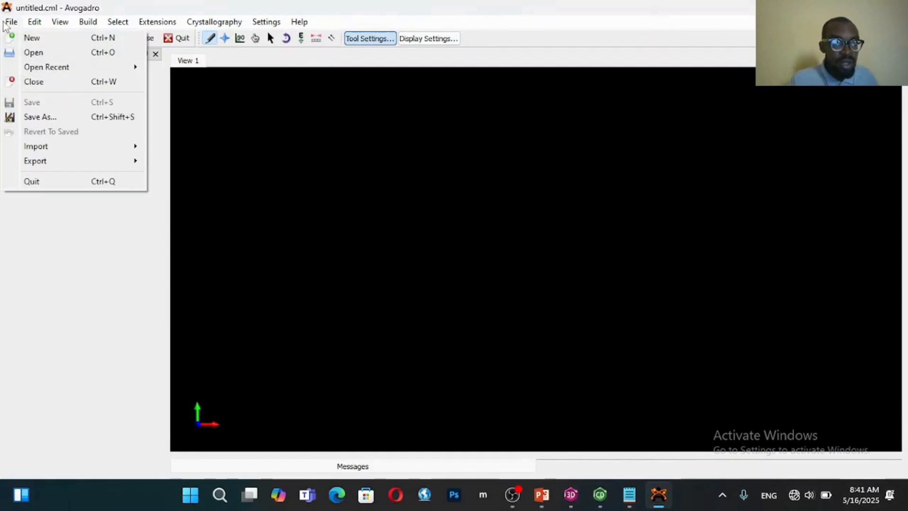
{"action": "left_click", "coordinate": [39, 53]}
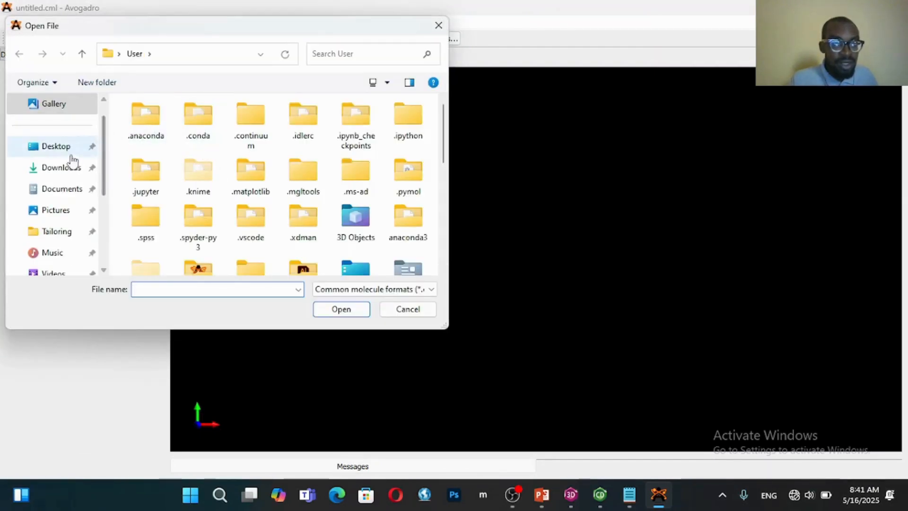
{"action": "left_click", "coordinate": [73, 169]}
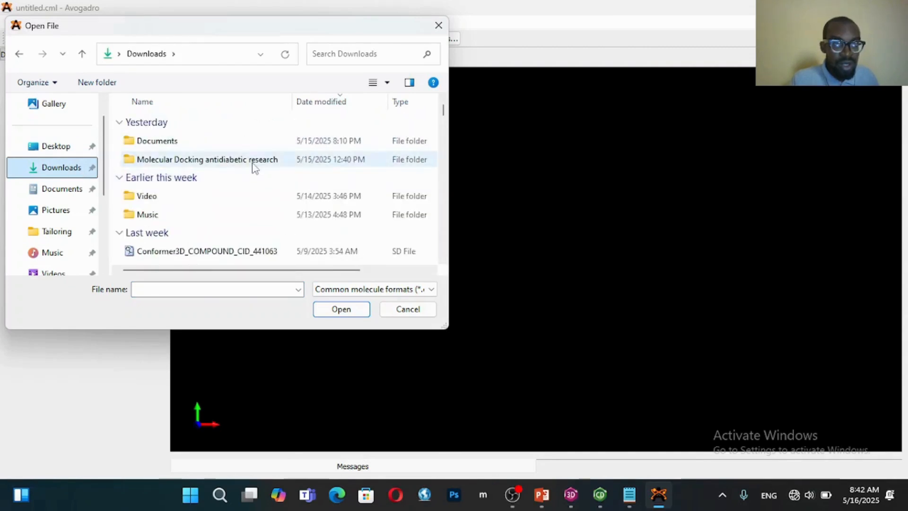
{"action": "double_click", "coordinate": [253, 163]}
{"action": "double_click", "coordinate": [219, 141]}
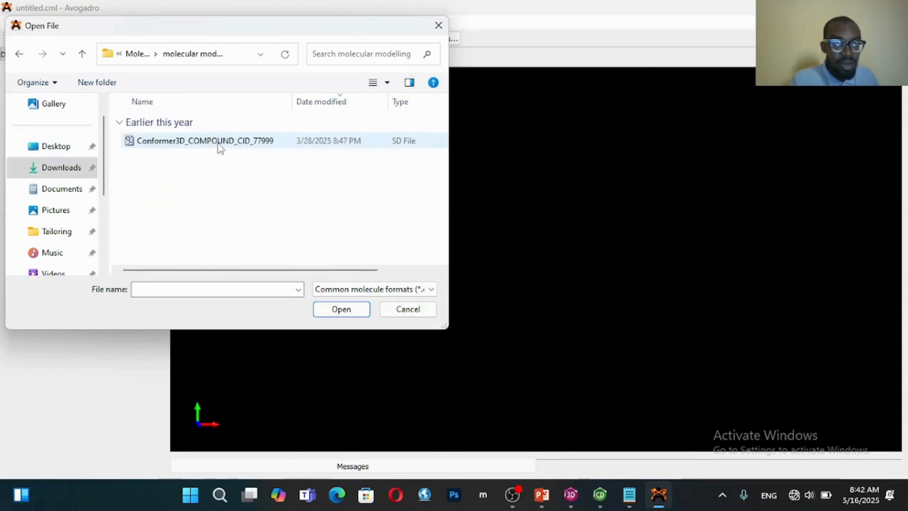
{"action": "left_click", "coordinate": [213, 142]}
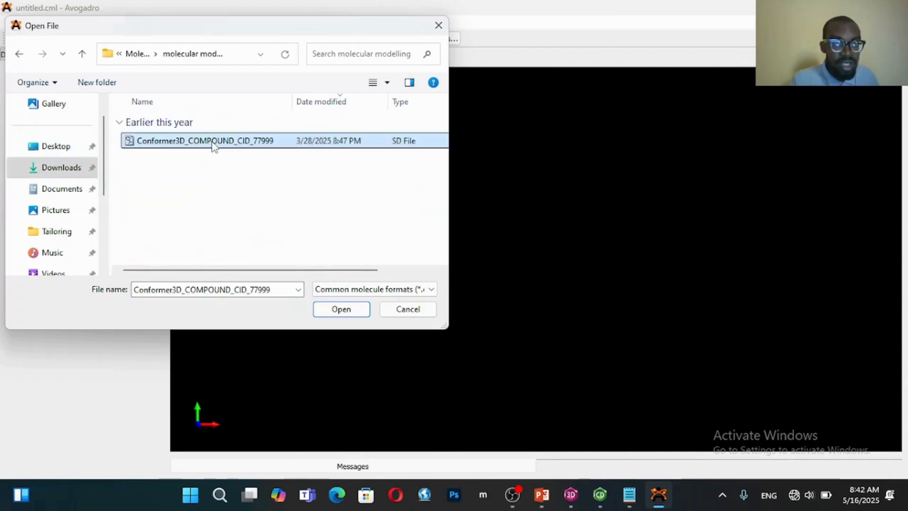
{"action": "left_click", "coordinate": [329, 309]}
{"action": "left_click_drag", "start_coordinate": [587, 229], "coordinate": [610, 177]}
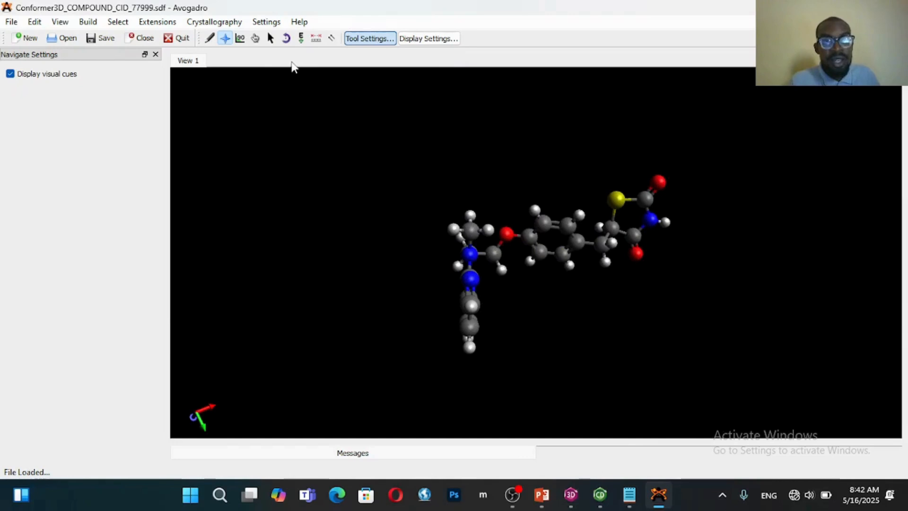
Start an auto-optimization of the conformer with the MMFF94 force field and the Steepest Descent algorithm
{"action": "left_click", "coordinate": [302, 39]}
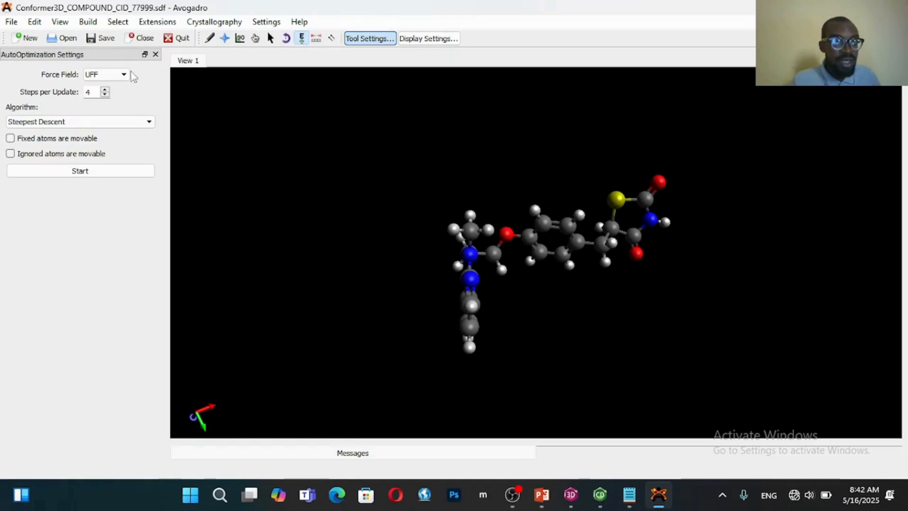
{"action": "left_click", "coordinate": [116, 75]}
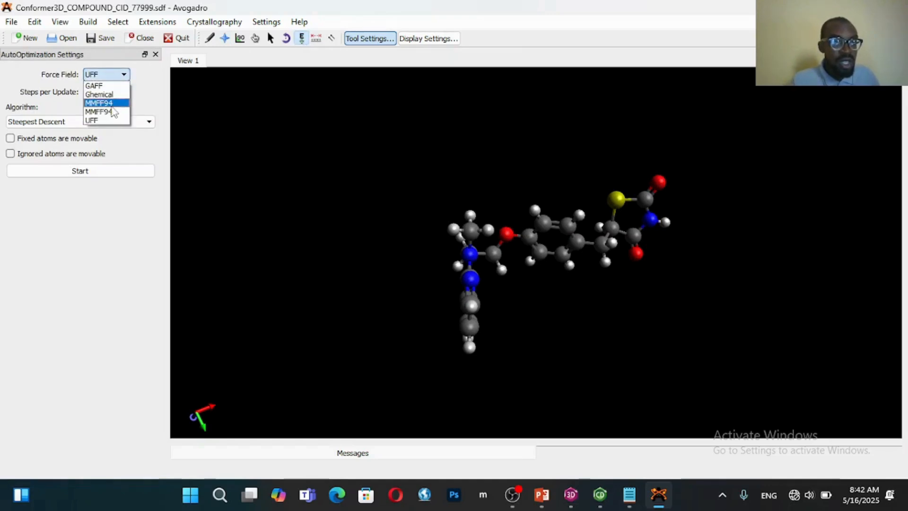
{"action": "left_click", "coordinate": [113, 104]}
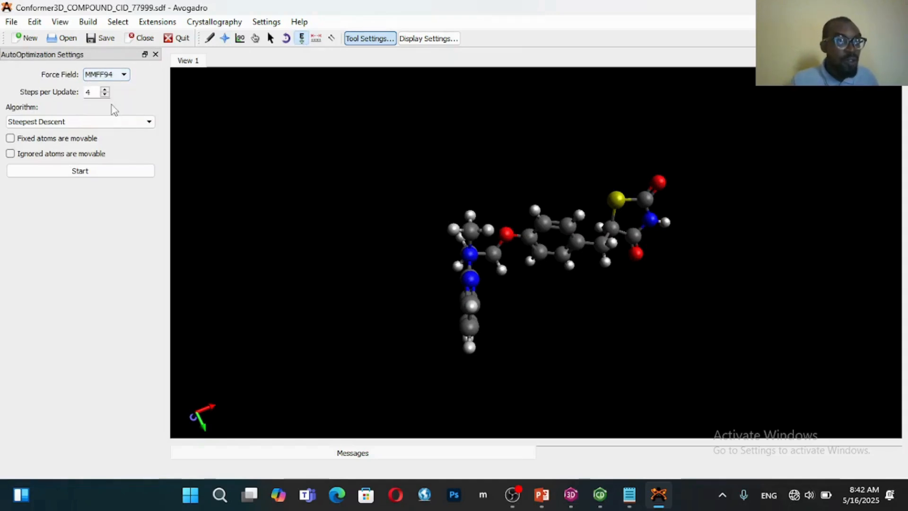
{"action": "left_click", "coordinate": [79, 122]}
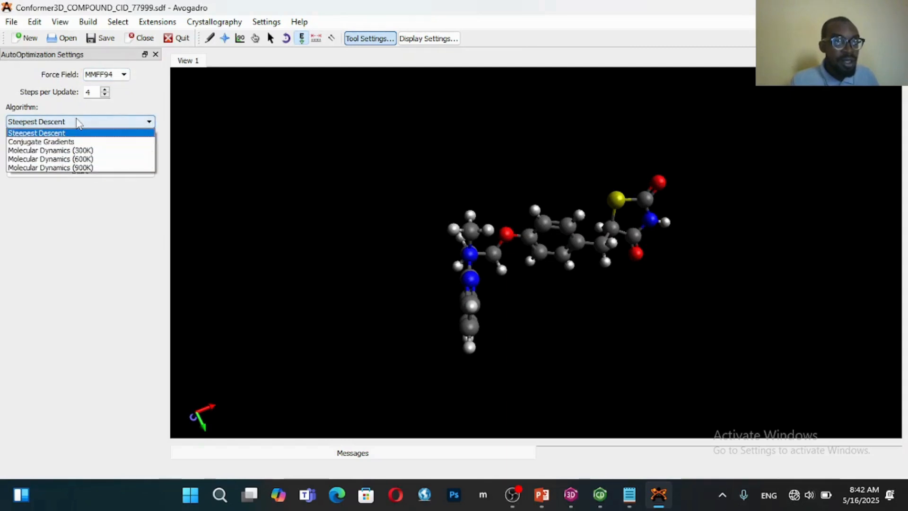
{"action": "left_click", "coordinate": [77, 118]}
{"action": "left_click", "coordinate": [78, 118]}
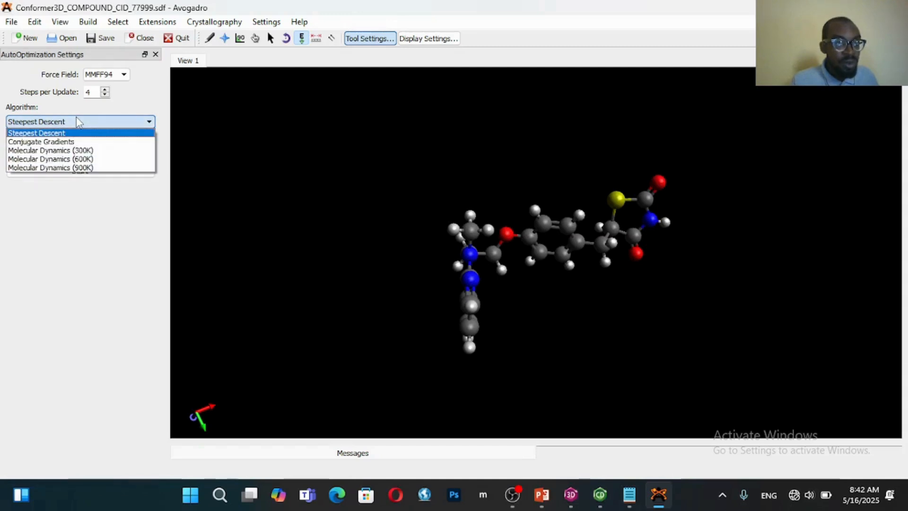
{"action": "left_click", "coordinate": [76, 117]}
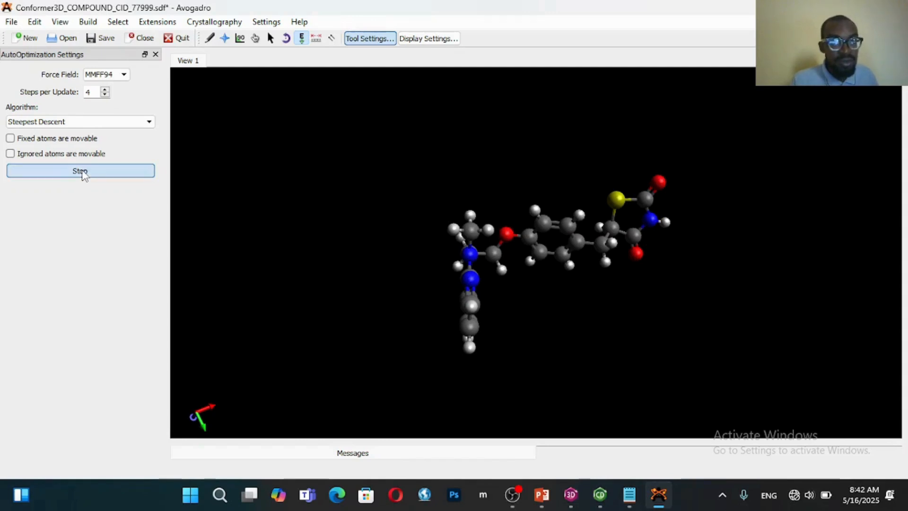
{"action": "left_click", "coordinate": [80, 171]}
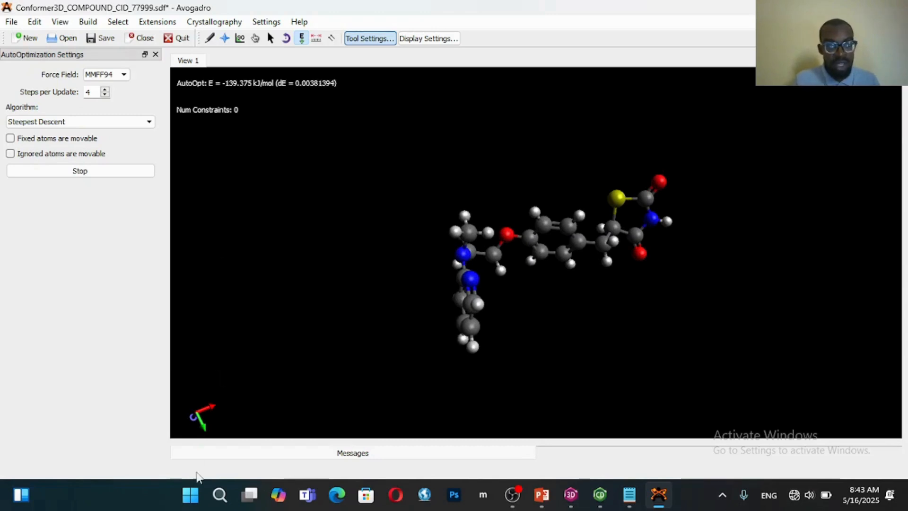
Switch to Spartan '14 by finding and launching it, and maximize its window
{"action": "left_click", "coordinate": [194, 496]}
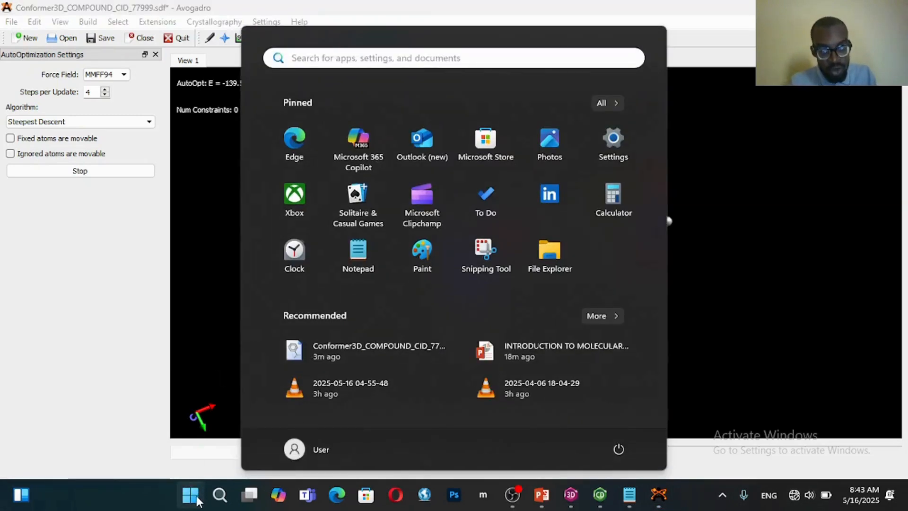
{"action": "type", "text": "SPARTAN"}
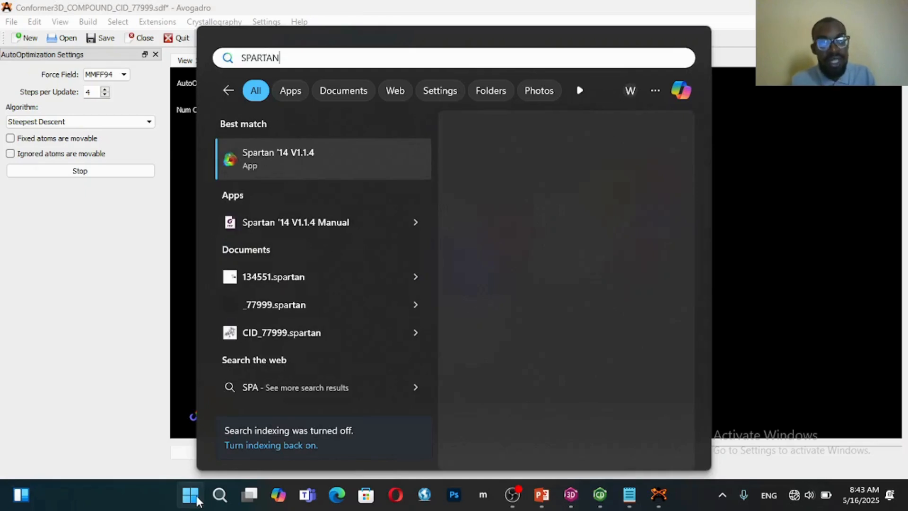
{"action": "left_click", "coordinate": [286, 166]}
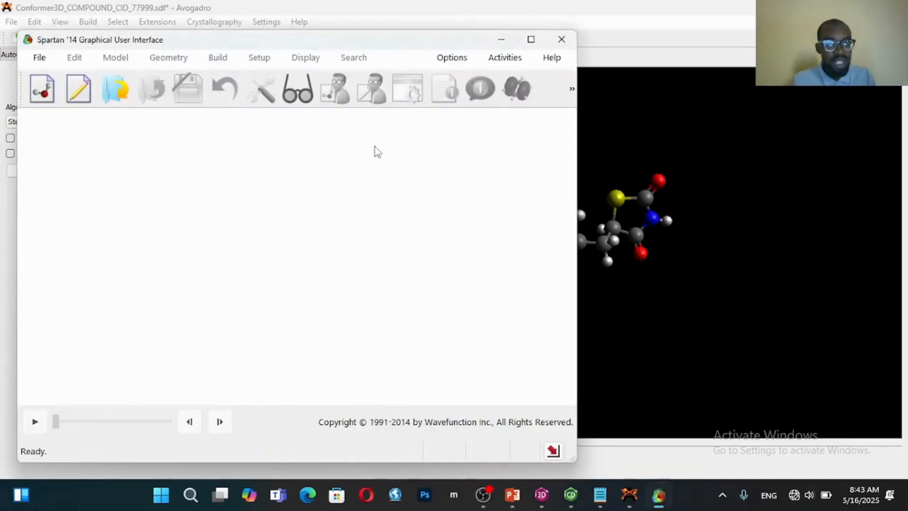
{"action": "left_click", "coordinate": [530, 39]}
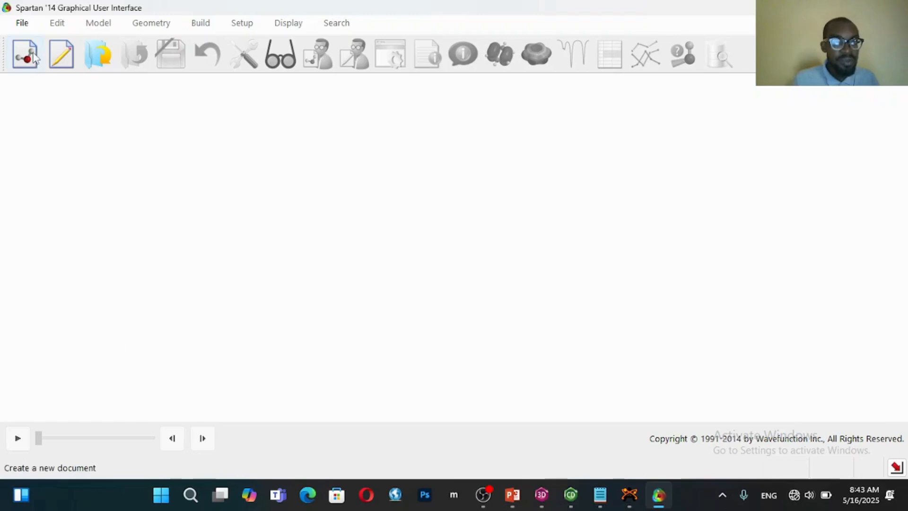
Show all file types and open the SD file Conformer3D_COMPOUND_CID_77999, rotating the loaded molecule for a clearer view
{"action": "left_click", "coordinate": [22, 23]}
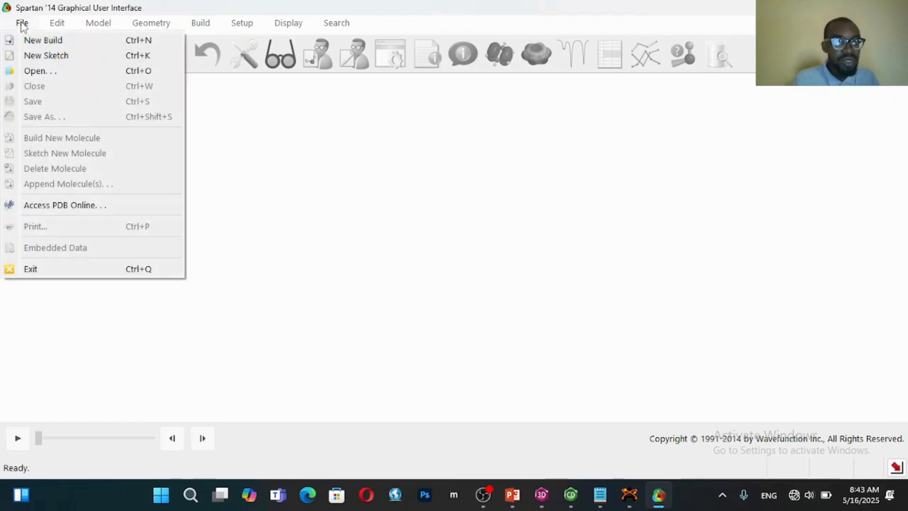
{"action": "left_click", "coordinate": [39, 73]}
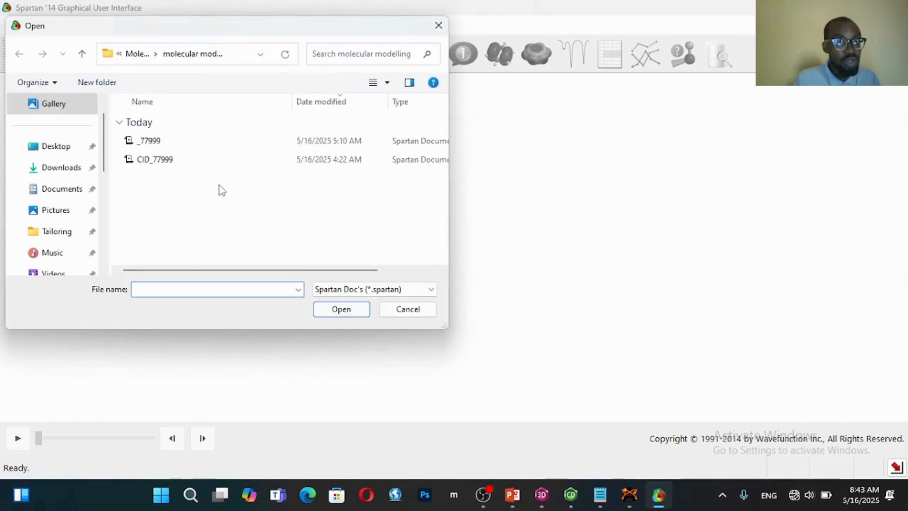
{"action": "left_click", "coordinate": [373, 289]}
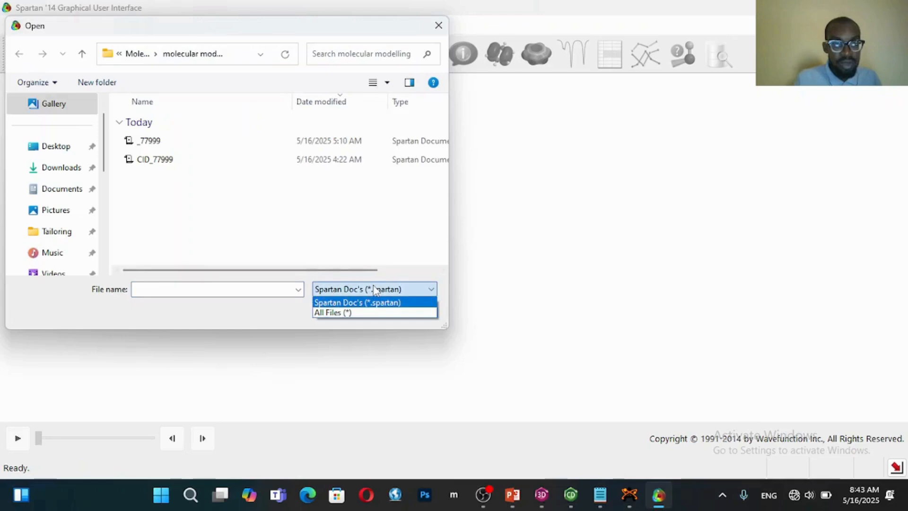
{"action": "left_click", "coordinate": [365, 313]}
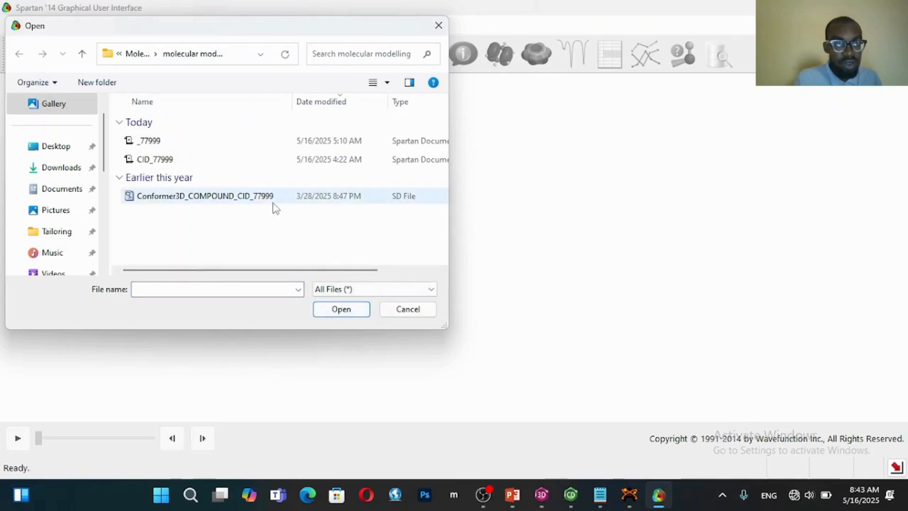
{"action": "left_click", "coordinate": [271, 203]}
{"action": "left_click", "coordinate": [352, 310]}
{"action": "left_click_drag", "start_coordinate": [515, 234], "coordinate": [358, 191]}
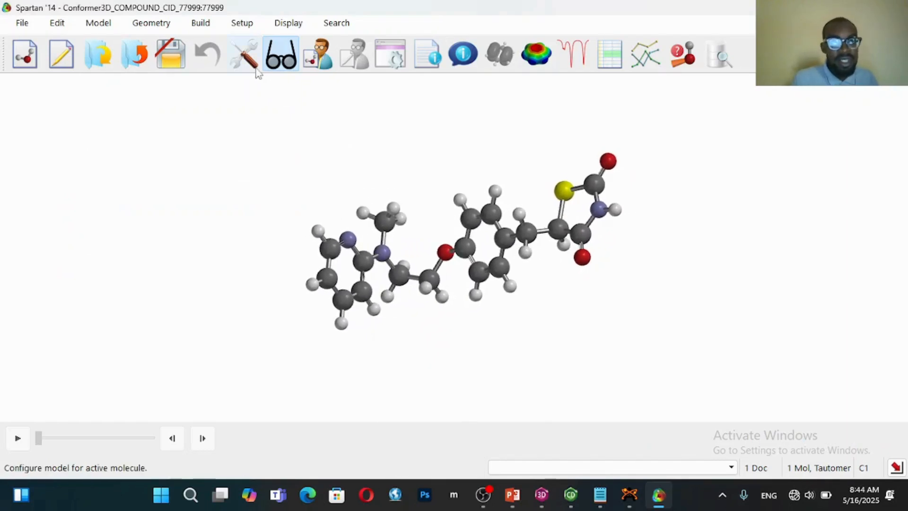
Set up an Equilibrium Conformer calculation at the ground state using Molecular Mechanics with MMFF
{"action": "left_click", "coordinate": [236, 25]}
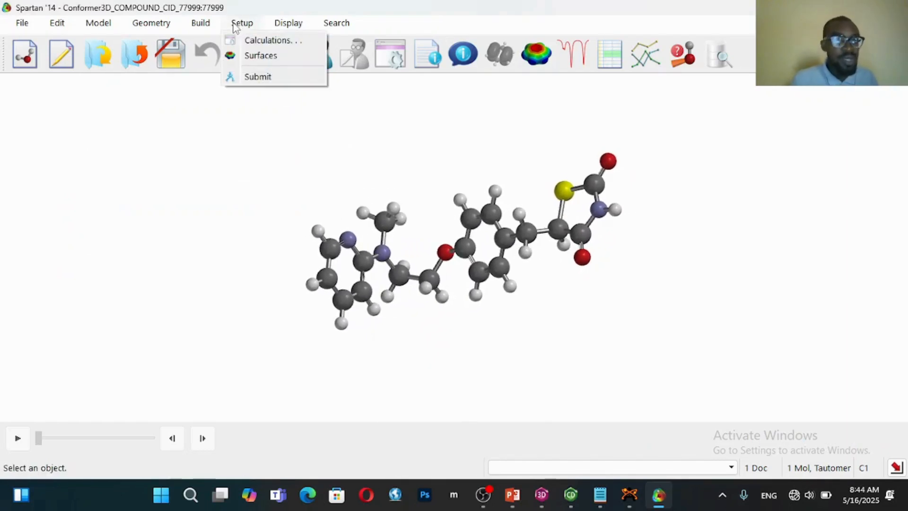
{"action": "left_click", "coordinate": [258, 39]}
{"action": "left_click", "coordinate": [311, 144]}
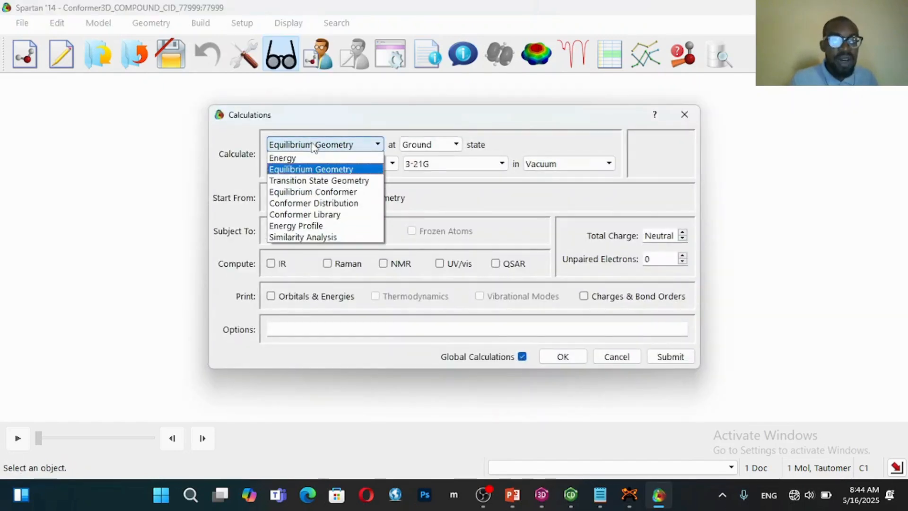
{"action": "left_click", "coordinate": [320, 192]}
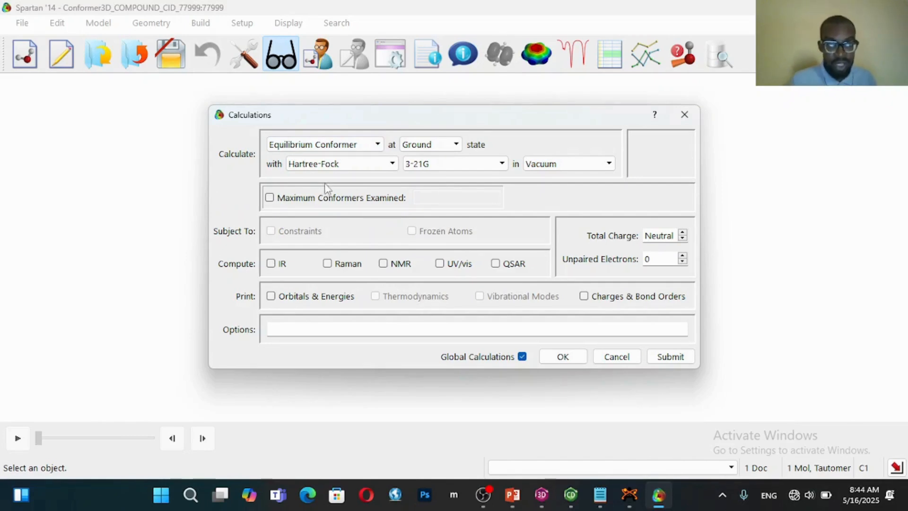
{"action": "left_click", "coordinate": [330, 167]}
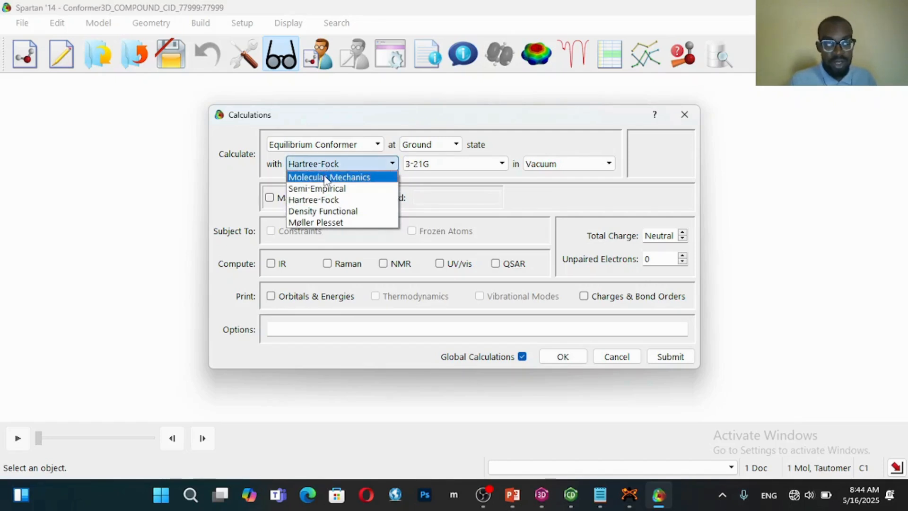
{"action": "left_click", "coordinate": [325, 178]}
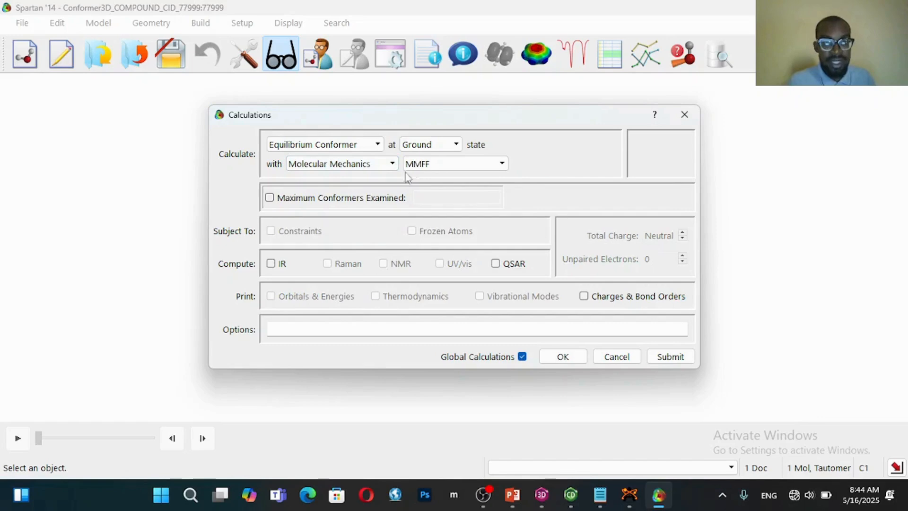
{"action": "left_click", "coordinate": [422, 165]}
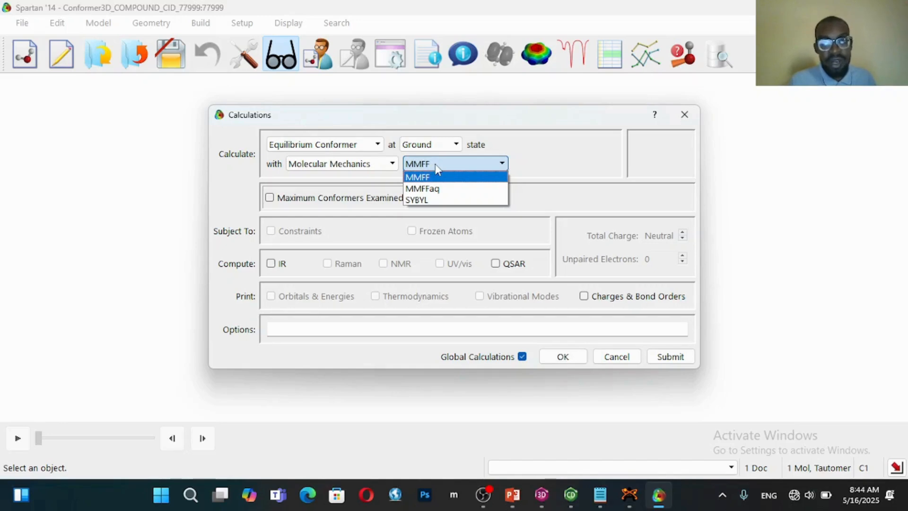
{"action": "left_click", "coordinate": [435, 166]}
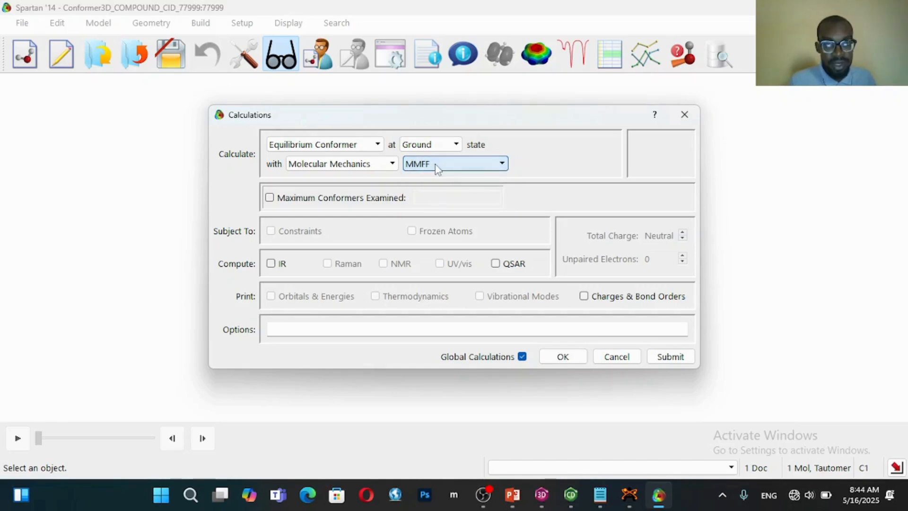
Limit the maximum conformers examined to 10000 and enter KEEPVERBOSE as the calculation option
{"action": "left_click", "coordinate": [359, 202]}
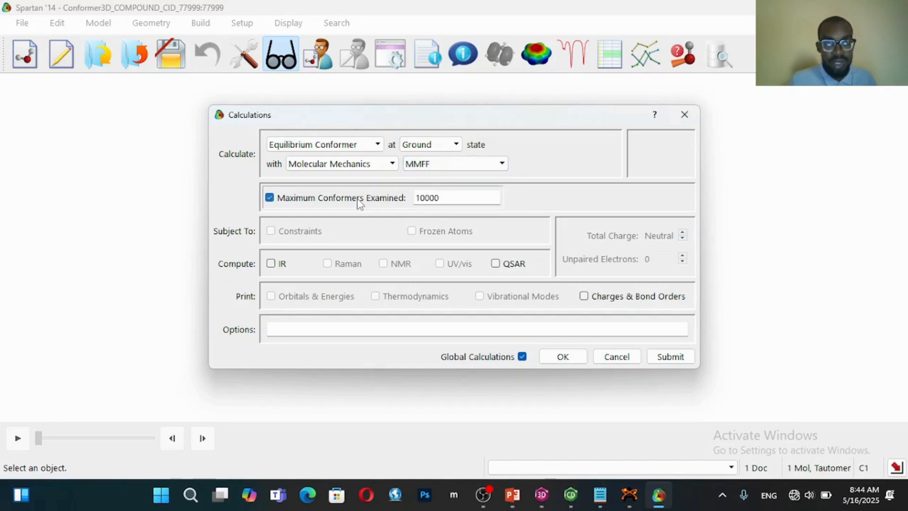
{"action": "left_click", "coordinate": [471, 326]}
{"action": "type", "text": "KEEPVERBOSE"}
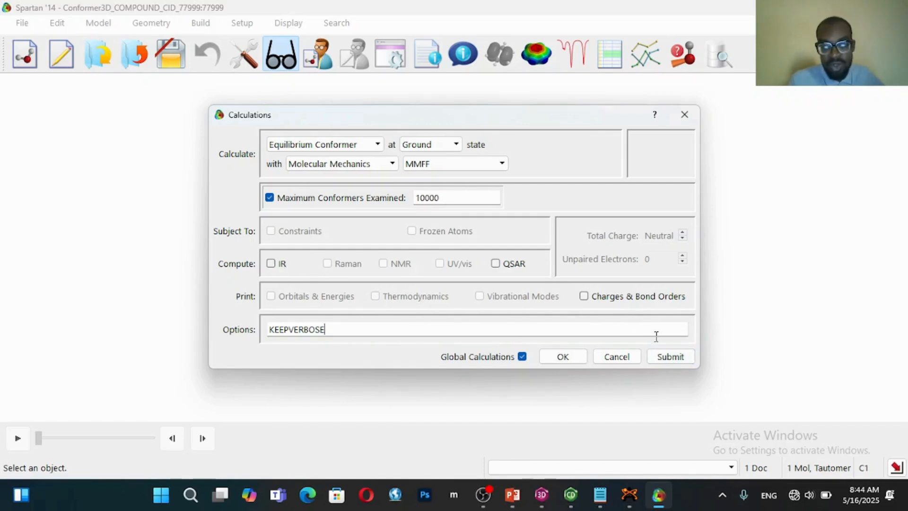
Submit the conformer calculation, saving the Spartan document as COMPOUND_CID_77999 in the molecular modelling folder, and dismiss the job-started notice
{"action": "left_click", "coordinate": [672, 361]}
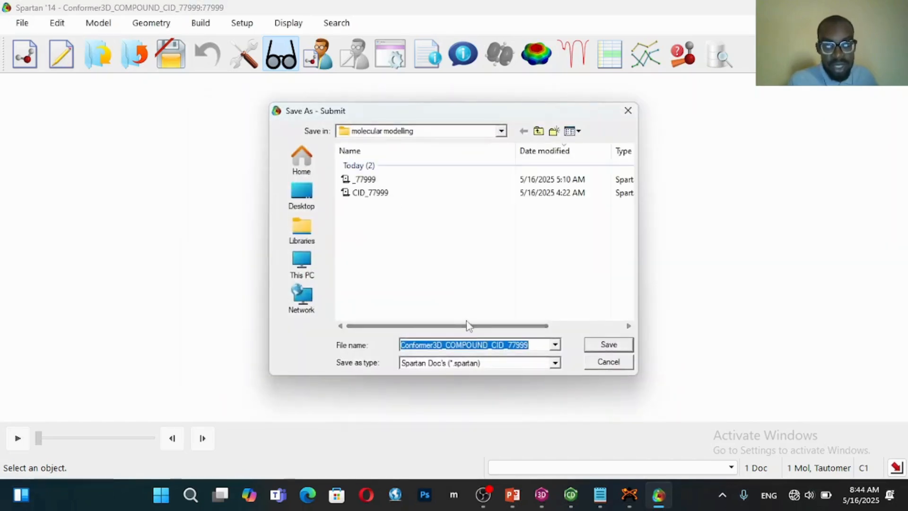
{"action": "left_click", "coordinate": [474, 345]}
{"action": "left_click_drag", "start_coordinate": [448, 345], "coordinate": [362, 346]}
{"action": "key", "text": "BackSpace"}
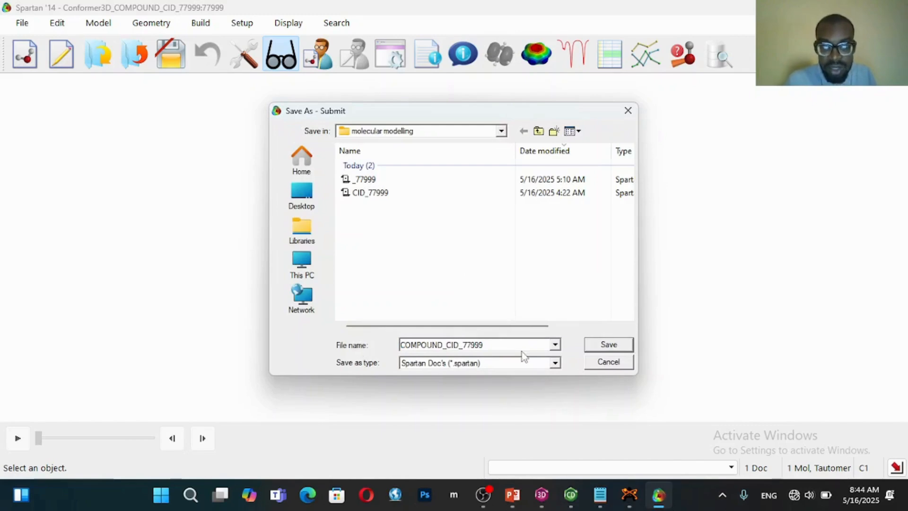
{"action": "left_click", "coordinate": [609, 345]}
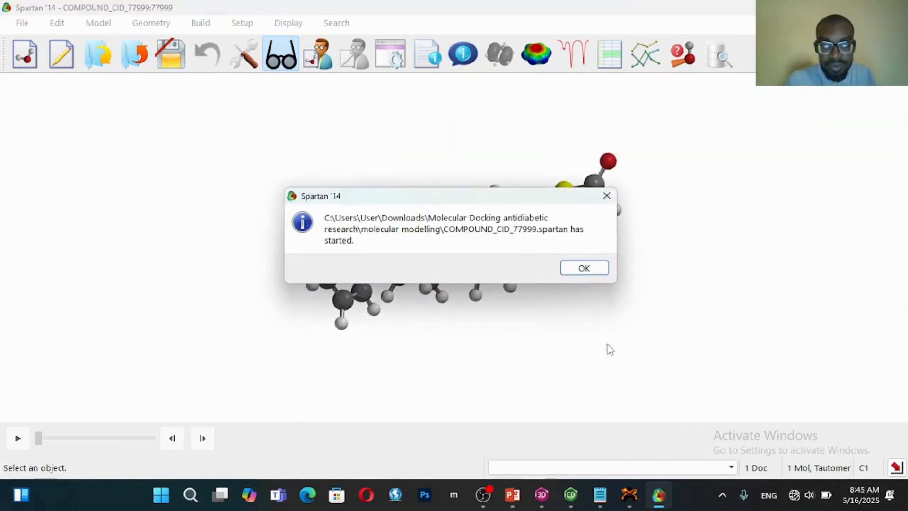
{"action": "left_click", "coordinate": [584, 268]}
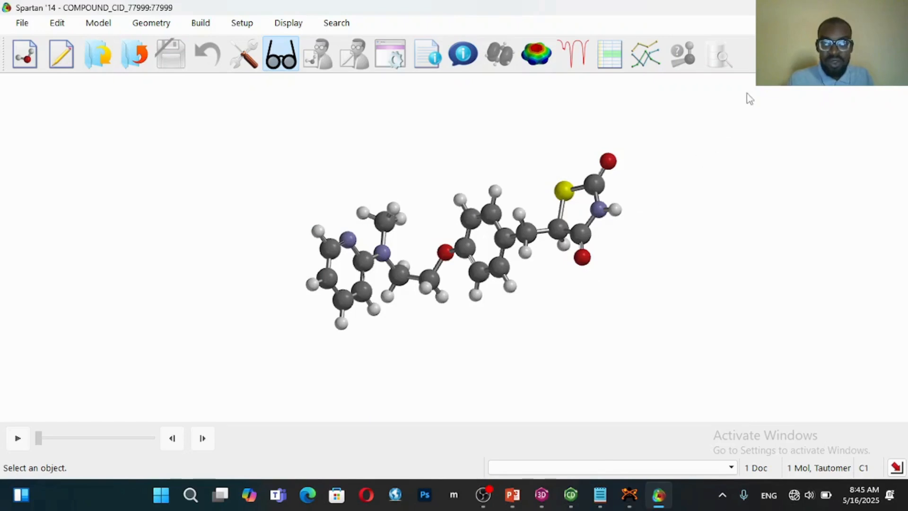
Check the running COMPOUND_CID_77999 job in the local monitor, examining its conformer output, and minimize the monitor
{"action": "left_click", "coordinate": [780, 22]}
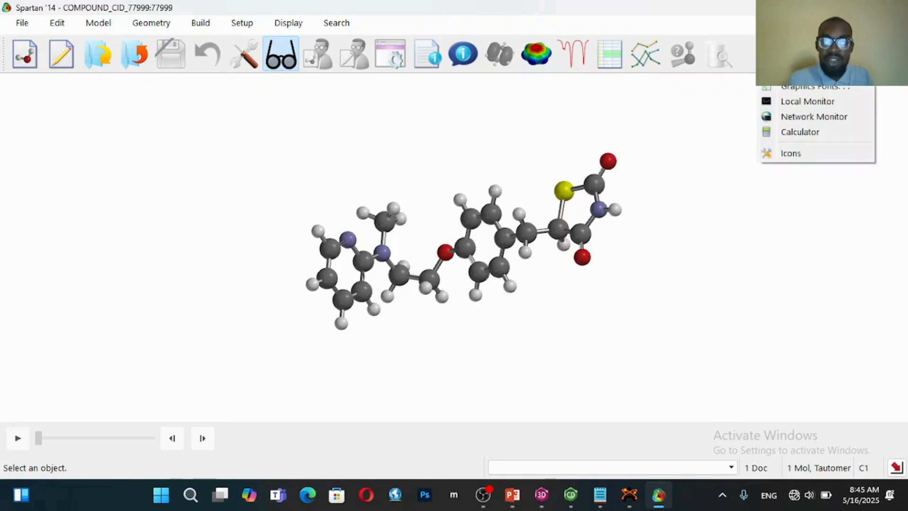
{"action": "left_click", "coordinate": [799, 104]}
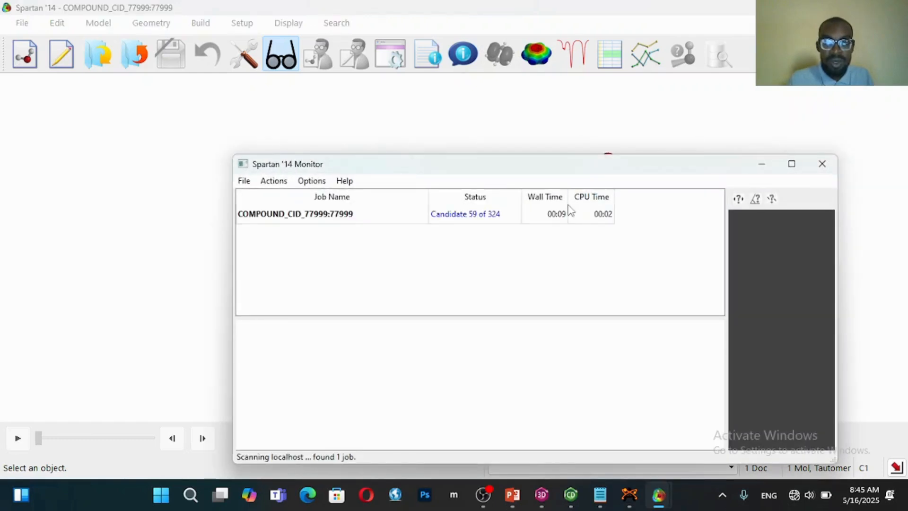
{"action": "left_click", "coordinate": [457, 219]}
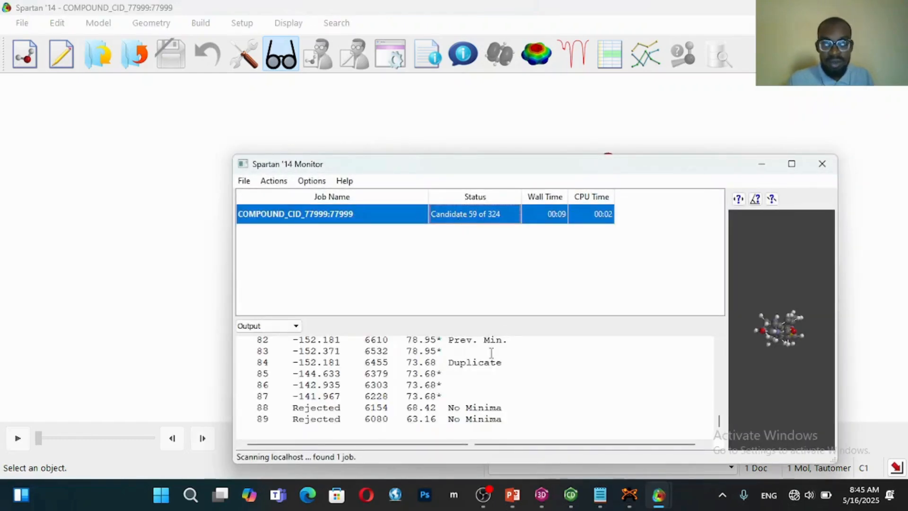
{"action": "left_click_drag", "start_coordinate": [719, 421], "coordinate": [720, 363]}
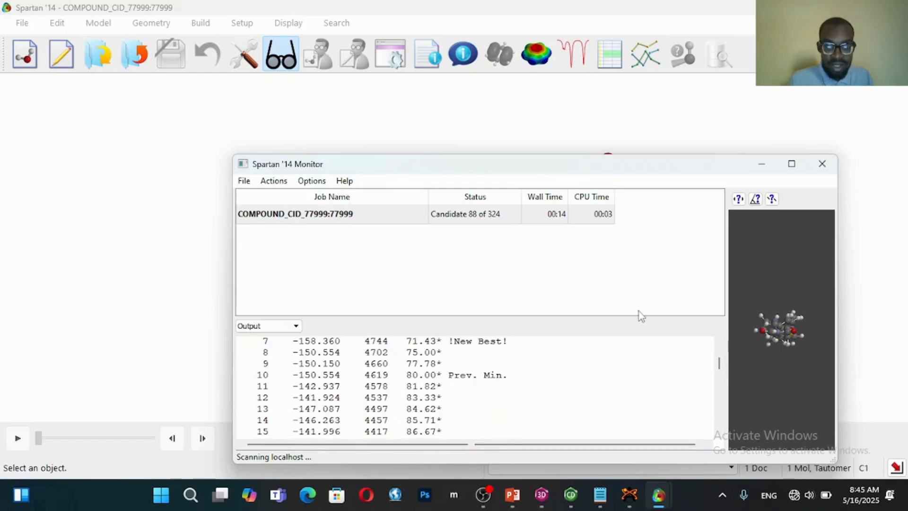
{"action": "left_click_drag", "start_coordinate": [719, 363], "coordinate": [724, 425]}
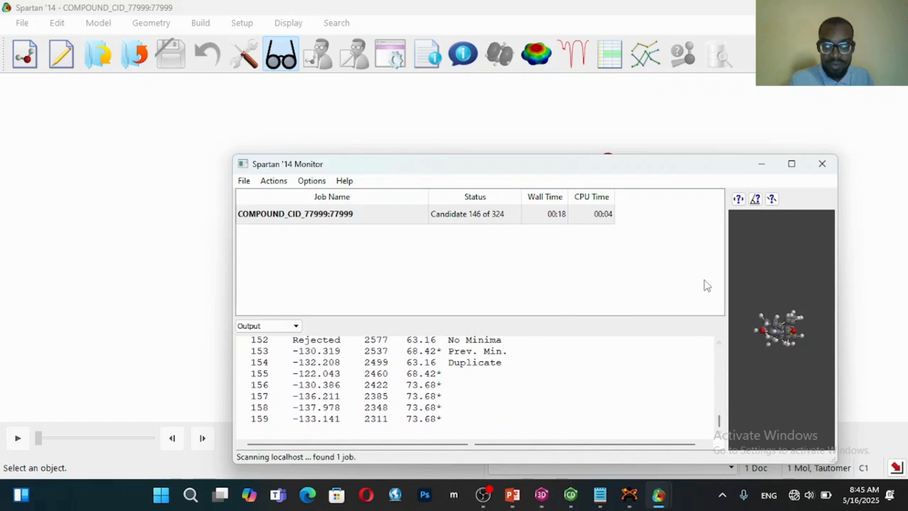
{"action": "left_click_drag", "start_coordinate": [719, 420], "coordinate": [717, 341]}
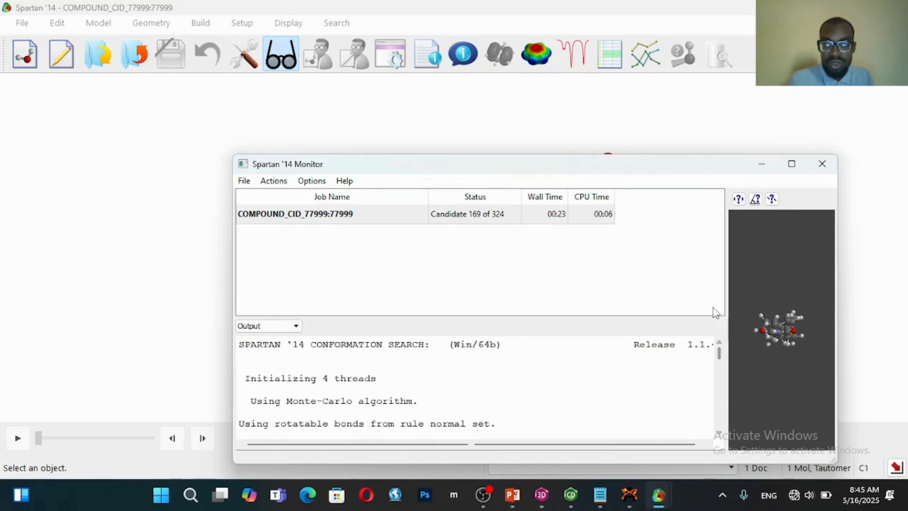
{"action": "left_click", "coordinate": [761, 166]}
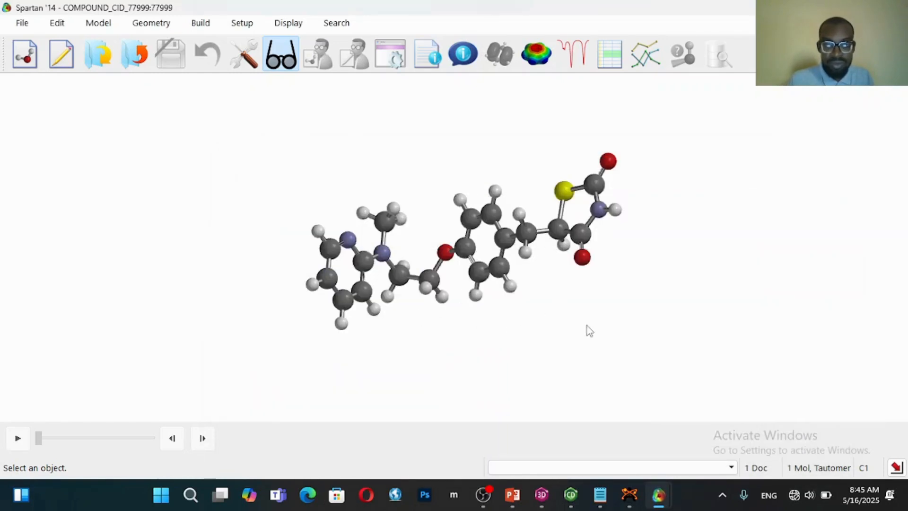
Dismiss the job-completed notice and rotate the resulting conformer to inspect its geometry
{"action": "left_click", "coordinate": [630, 496]}
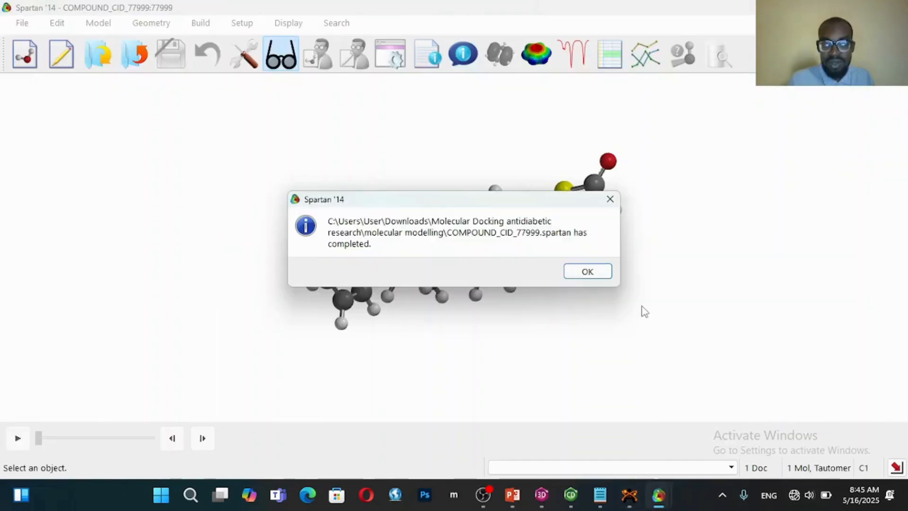
{"action": "left_click", "coordinate": [592, 274]}
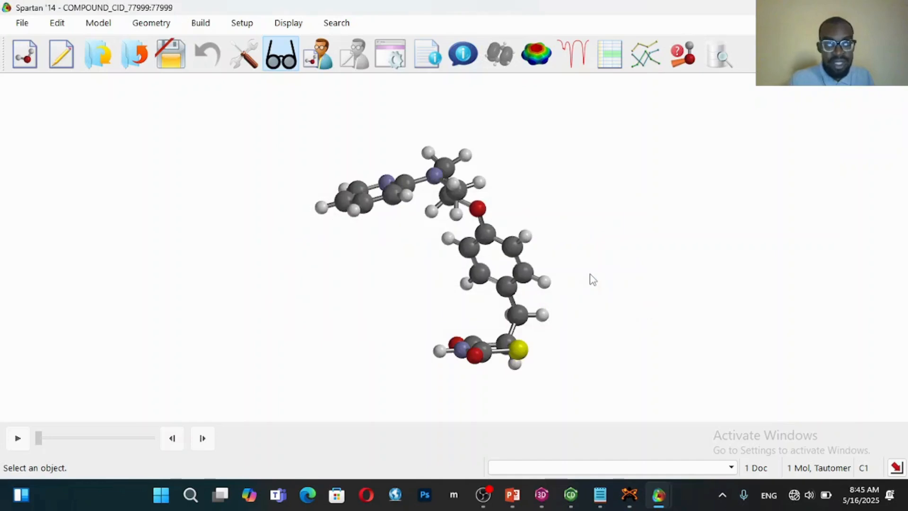
{"action": "left_click_drag", "start_coordinate": [563, 253], "coordinate": [543, 259]}
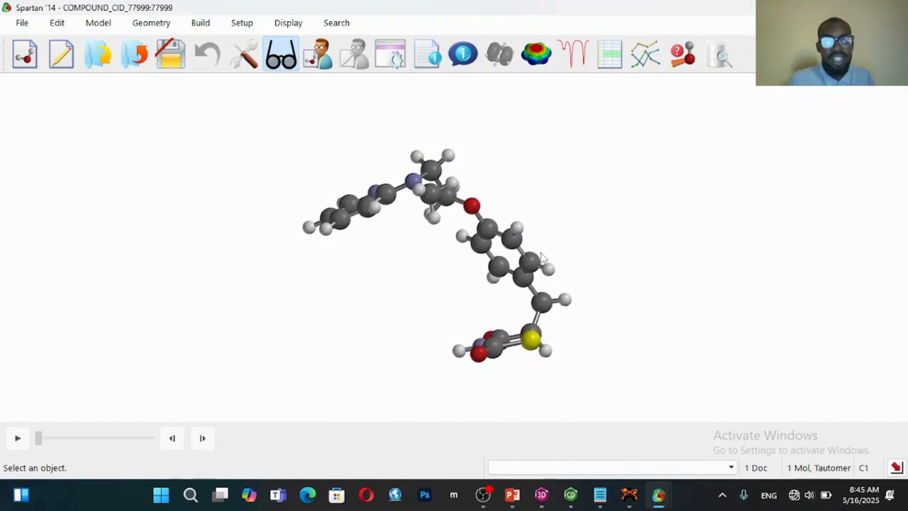
{"action": "left_click_drag", "start_coordinate": [513, 268], "coordinate": [543, 254]}
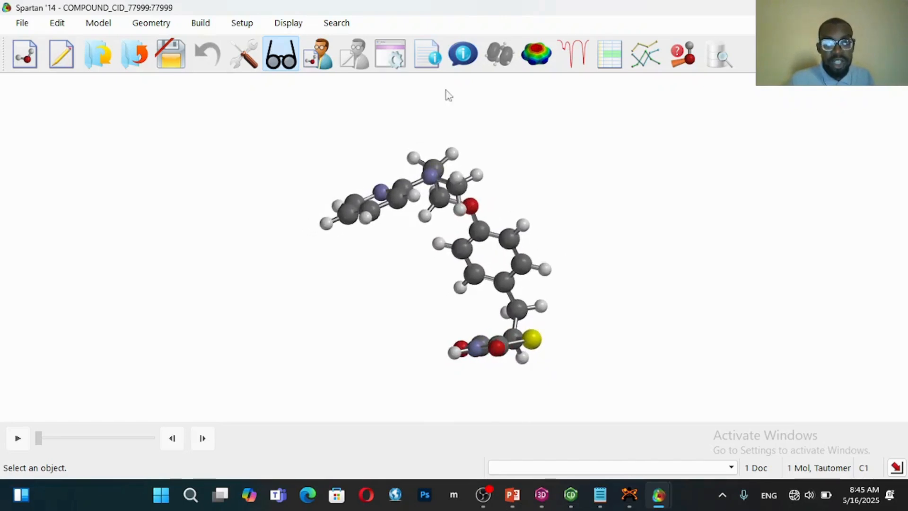
Display the calculation output and copy the lowest energy conformation line near its end
{"action": "left_click", "coordinate": [435, 67]}
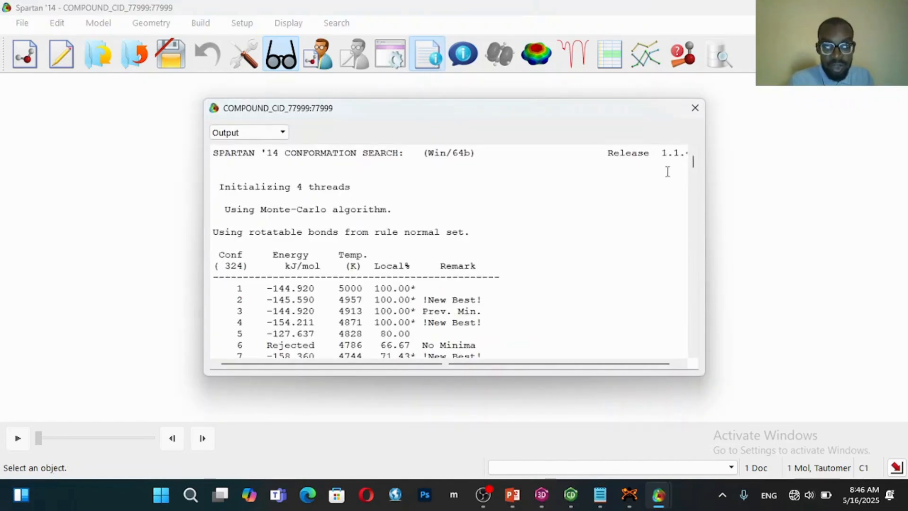
{"action": "left_click_drag", "start_coordinate": [695, 168], "coordinate": [694, 343]}
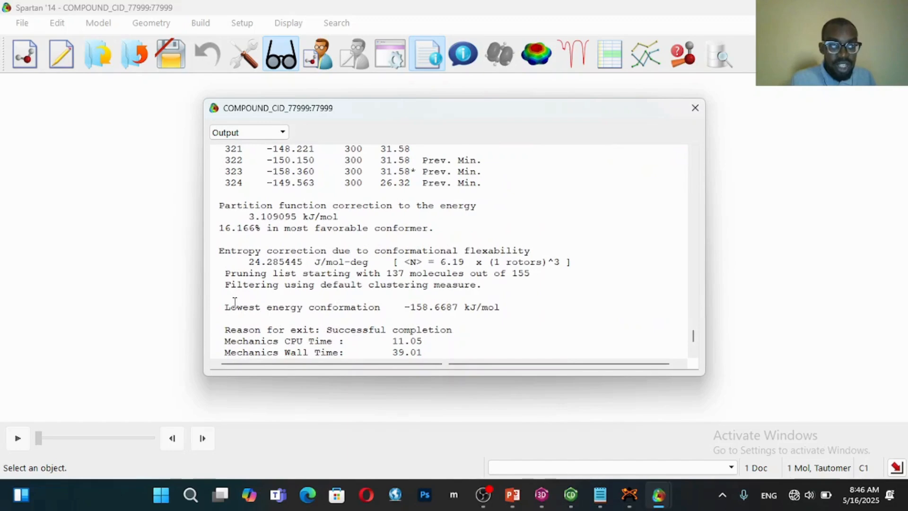
{"action": "left_click_drag", "start_coordinate": [227, 308], "coordinate": [501, 308]}
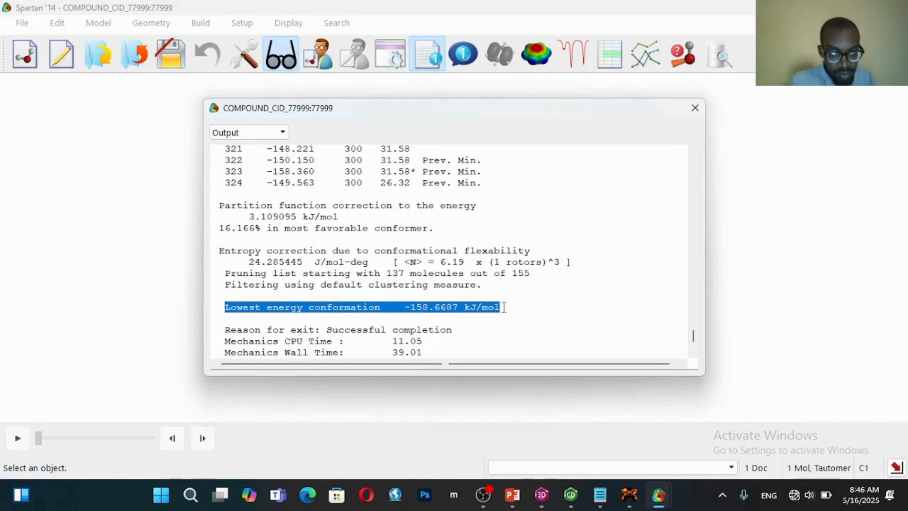
Switch to the Notepad energy notes and prefix the CID_77999_MM94 final energy line with CHEM3D
{"action": "left_click", "coordinate": [600, 495]}
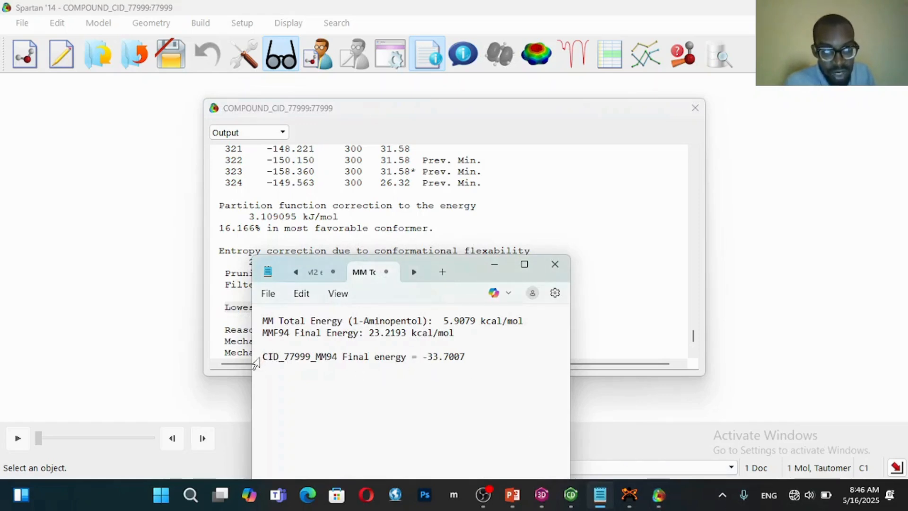
{"action": "left_click", "coordinate": [261, 361]}
{"action": "left_click", "coordinate": [267, 360]}
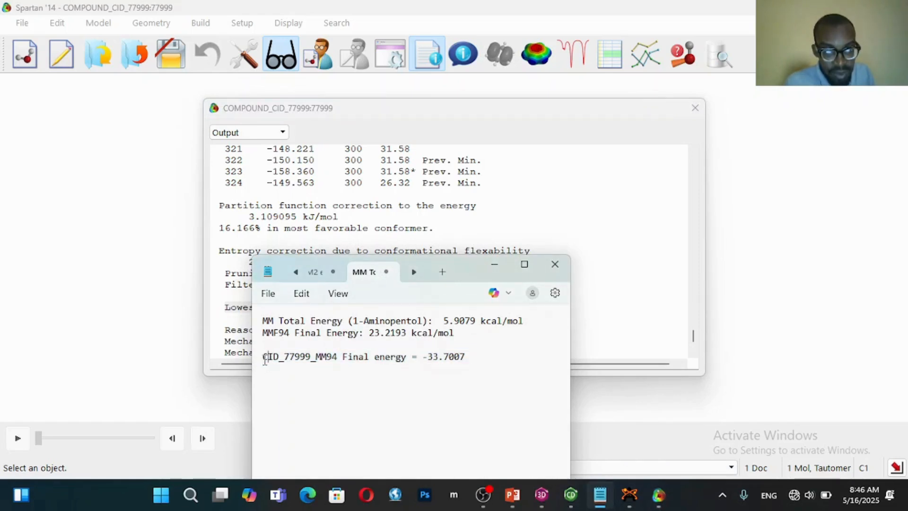
{"action": "type", "text": "CHEM"}
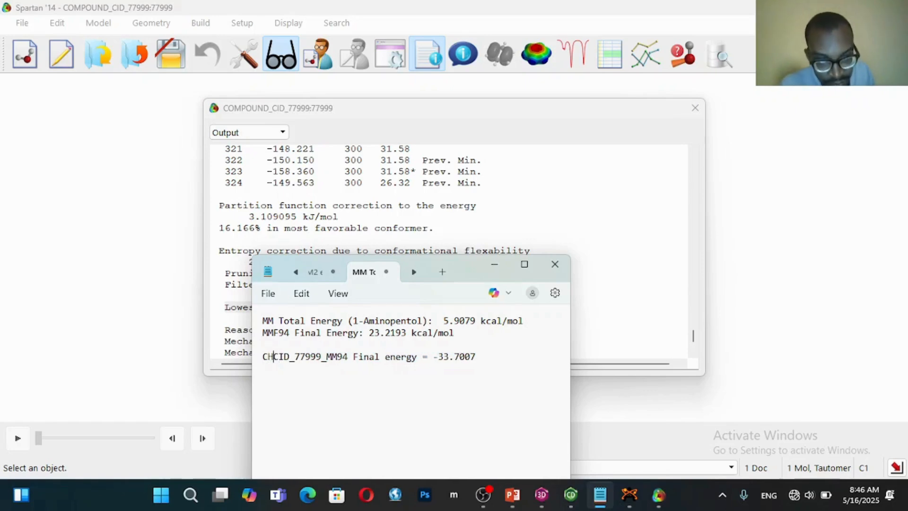
{"action": "type", "text": "3D"}
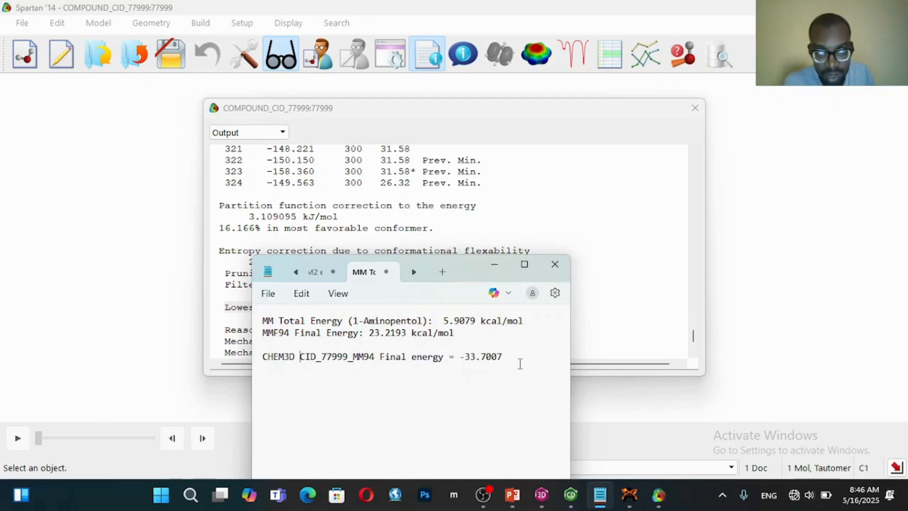
Paste the copied energy on a new line and relabel it to read "CHEM3D CID_77999_MM94 Final energy = -158.6687 kJ/mol"
{"action": "key", "text": "Return"}
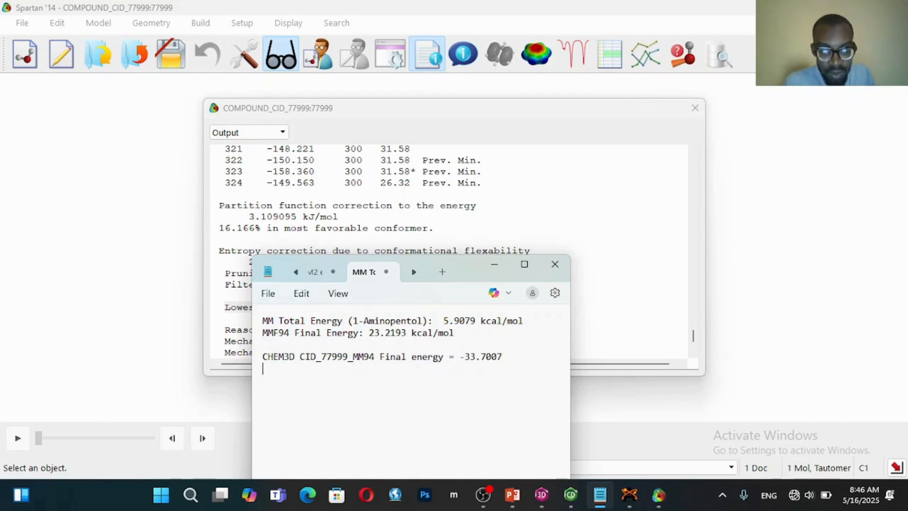
{"action": "type", "text": "Lowest energy conformation    -158.6687 kJ/mol"}
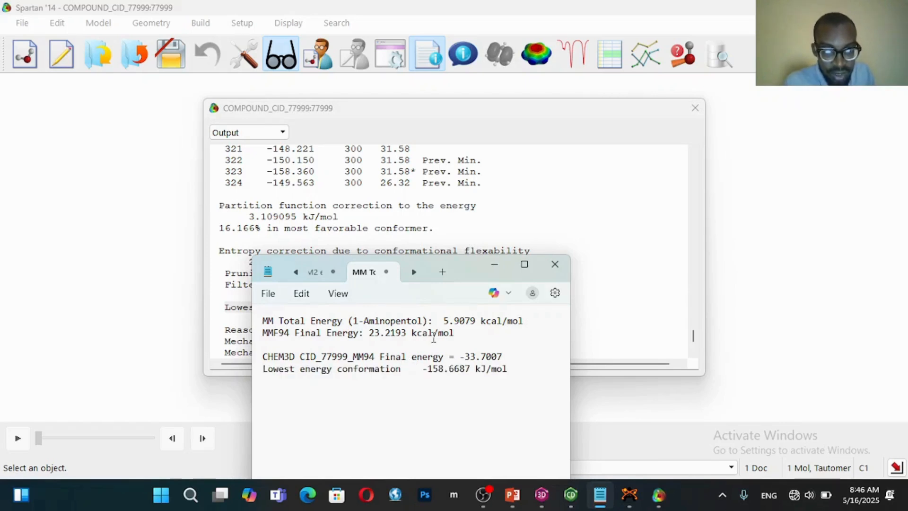
{"action": "left_click_drag", "start_coordinate": [444, 357], "coordinate": [267, 359]}
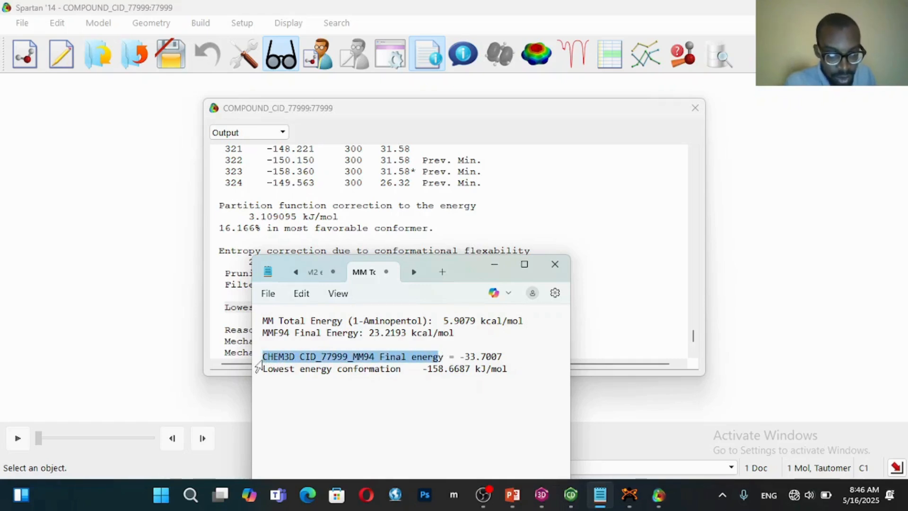
{"action": "left_click_drag", "start_coordinate": [405, 374], "coordinate": [317, 376]}
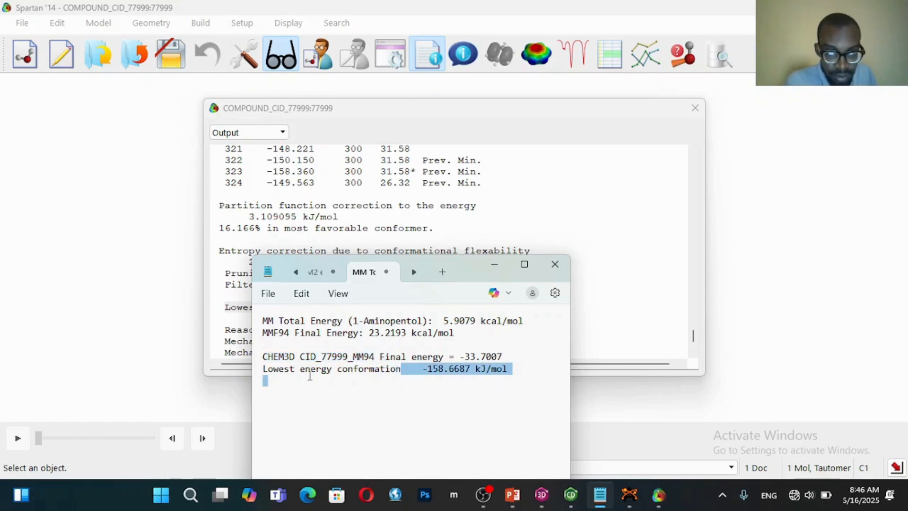
{"action": "left_click", "coordinate": [272, 376]}
{"action": "left_click_drag", "start_coordinate": [264, 369], "coordinate": [379, 369]}
{"action": "type", "text": "CHEM3D CID_77999_MM94 Final energ"}
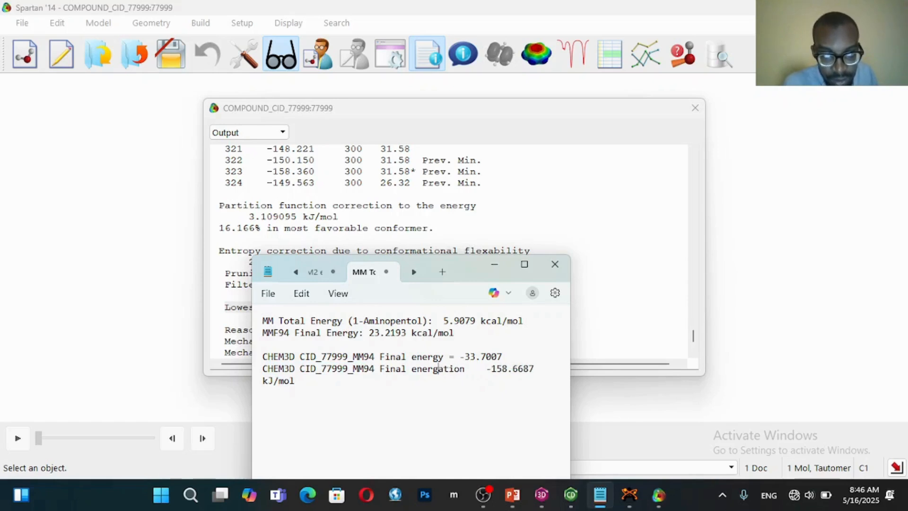
{"action": "type", "text": "y"}
{"action": "left_click", "coordinate": [487, 369]}
{"action": "key", "text": "BackSpace"}
{"action": "key", "text": "BackSpace"}
{"action": "key", "text": "BackSpace"}
{"action": "key", "text": "BackSpace"}
{"action": "key", "text": "BackSpace"}
{"action": "key", "text": "BackSpace"}
{"action": "key", "text": "BackSpace"}
{"action": "key", "text": "BackSpace"}
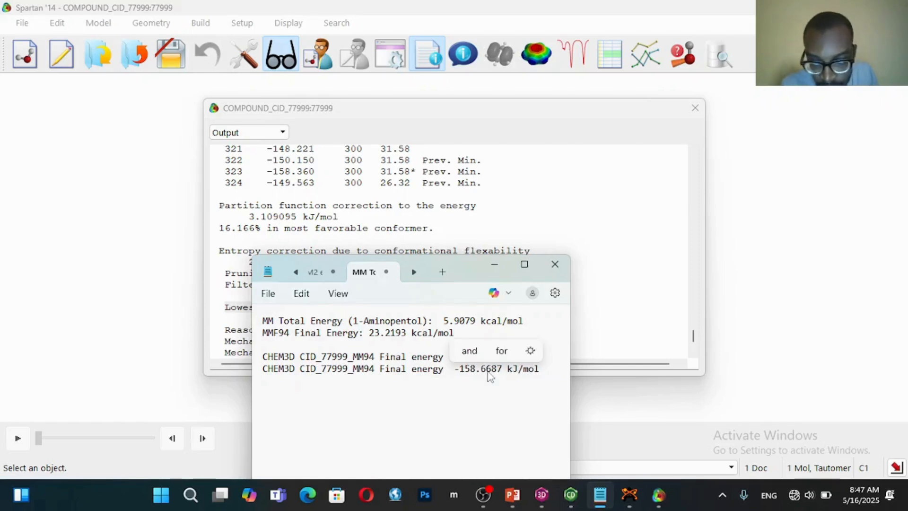
{"action": "type", "text": "="}
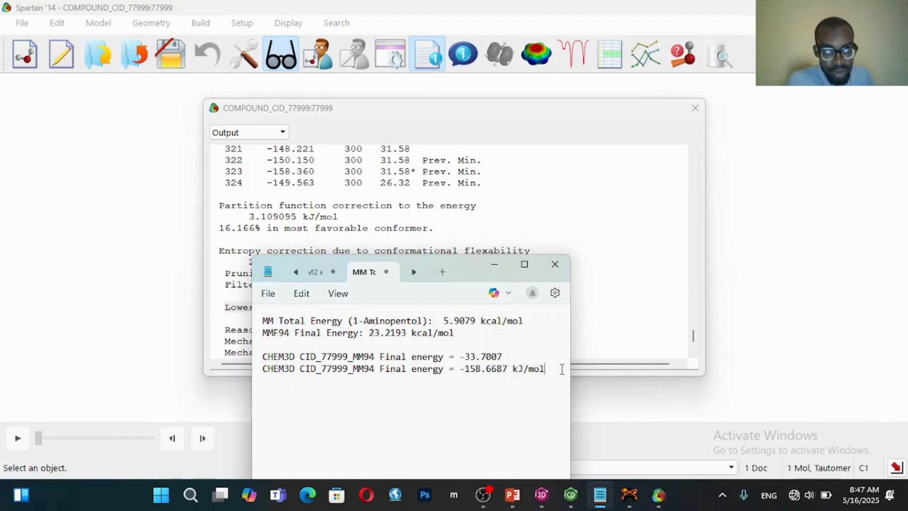
Replace the CHEM3D prefix of the new energy line with SPARTAN, and move the notes window off the calculation output
{"action": "left_click", "coordinate": [296, 369]}
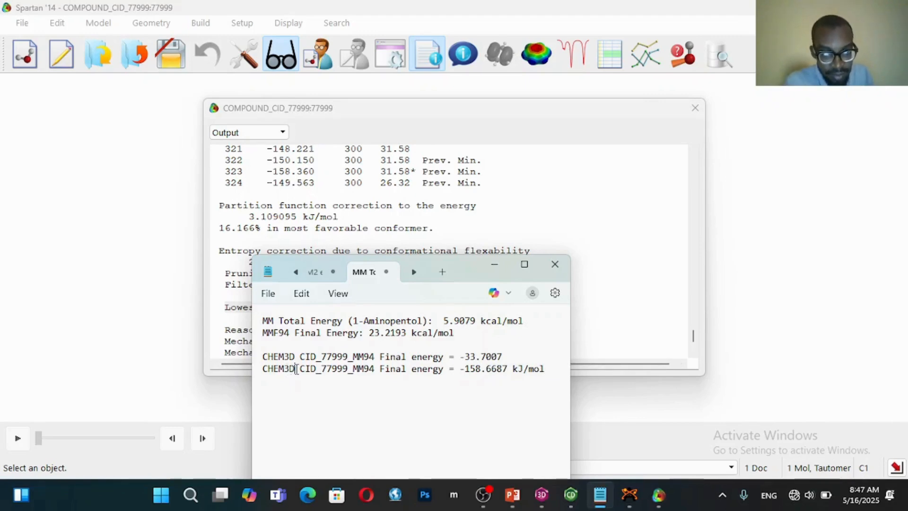
{"action": "key", "text": "BackSpace"}
{"action": "key", "text": "BackSpace"}
{"action": "key", "text": "BackSpace"}
{"action": "key", "text": "BackSpace"}
{"action": "key", "text": "BackSpace"}
{"action": "key", "text": "BackSpace"}
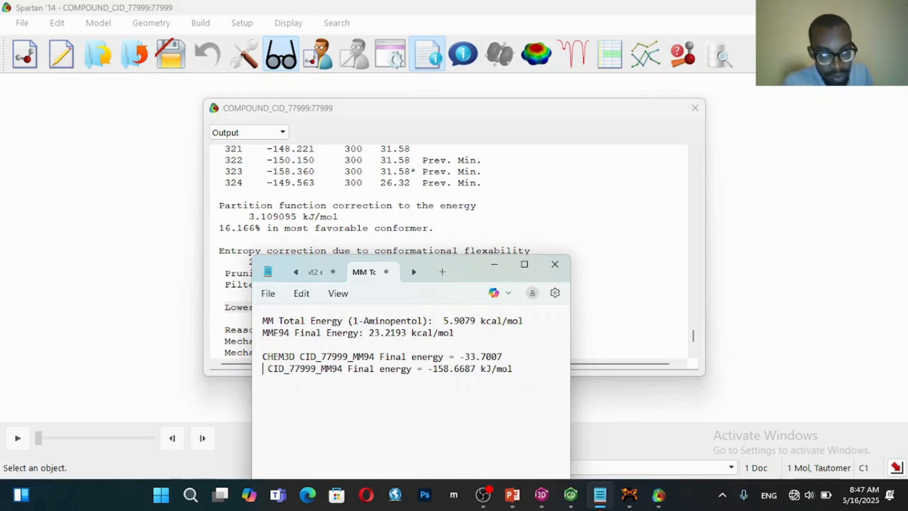
{"action": "type", "text": "SPARTA"}
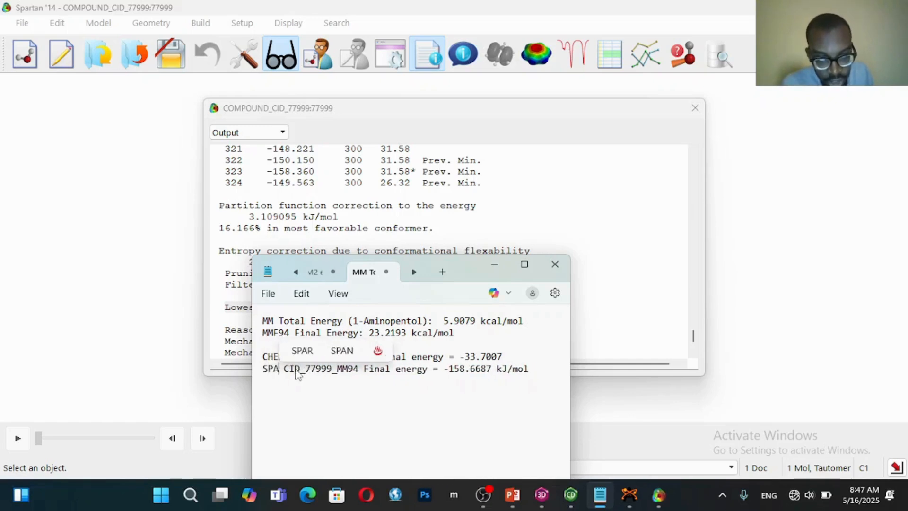
{"action": "type", "text": "N"}
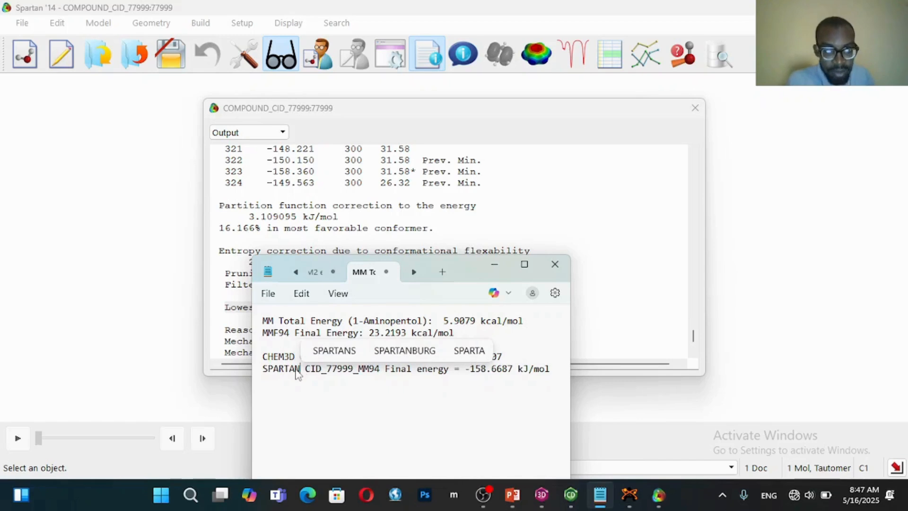
{"action": "left_click", "coordinate": [329, 404]}
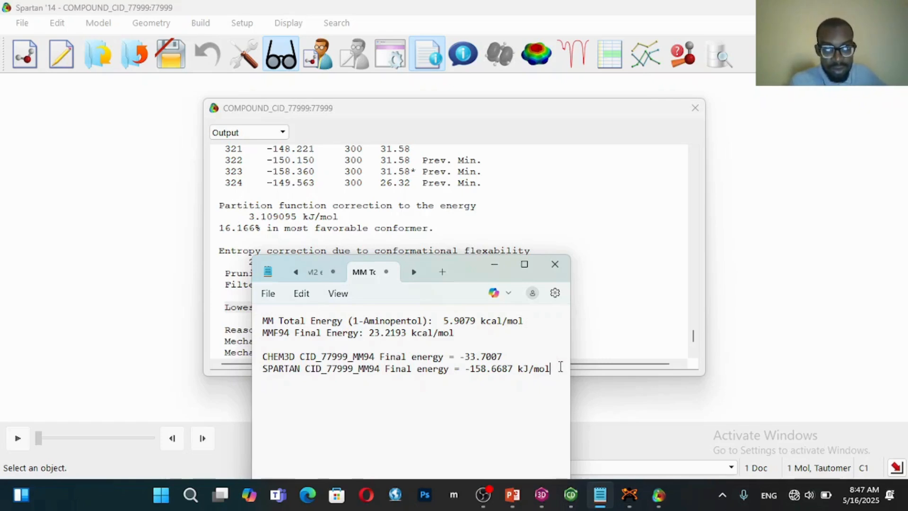
{"action": "left_click_drag", "start_coordinate": [466, 280], "coordinate": [608, 300]}
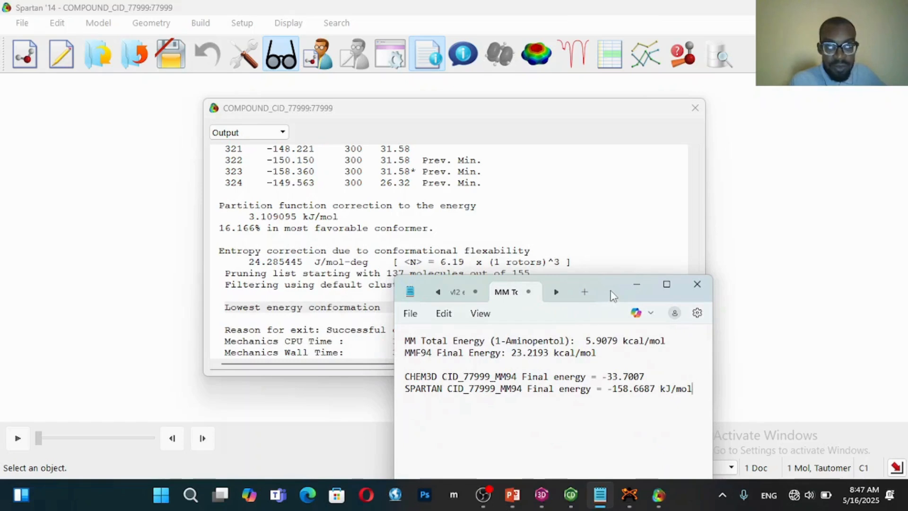
Add the unit kcal/mol after the CHEM3D CID_77999_MM94 final energy in the notes
{"action": "left_click_drag", "start_coordinate": [605, 297], "coordinate": [575, 202]}
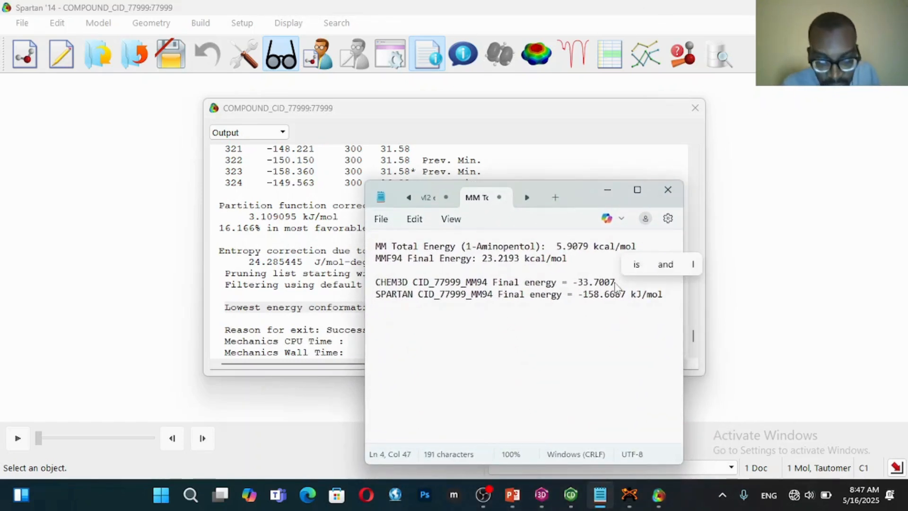
{"action": "type", "text": "kcal"}
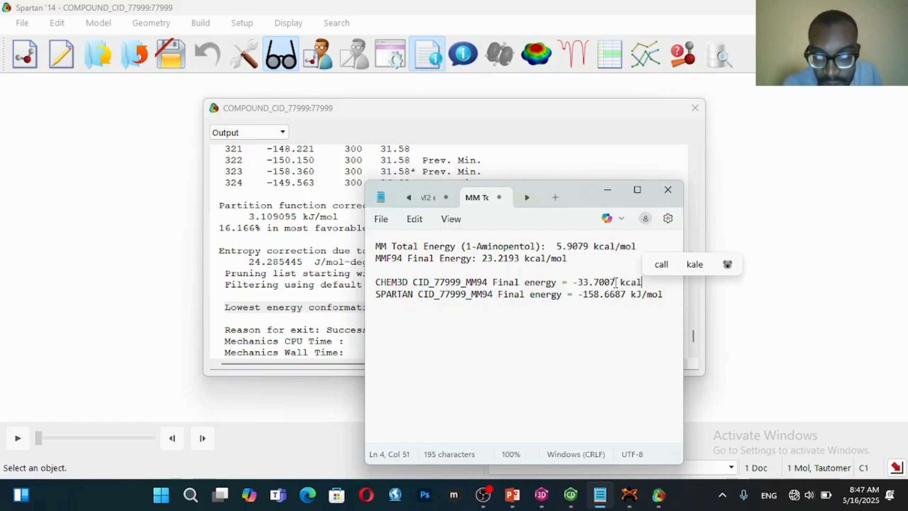
{"action": "type", "text": "/mol"}
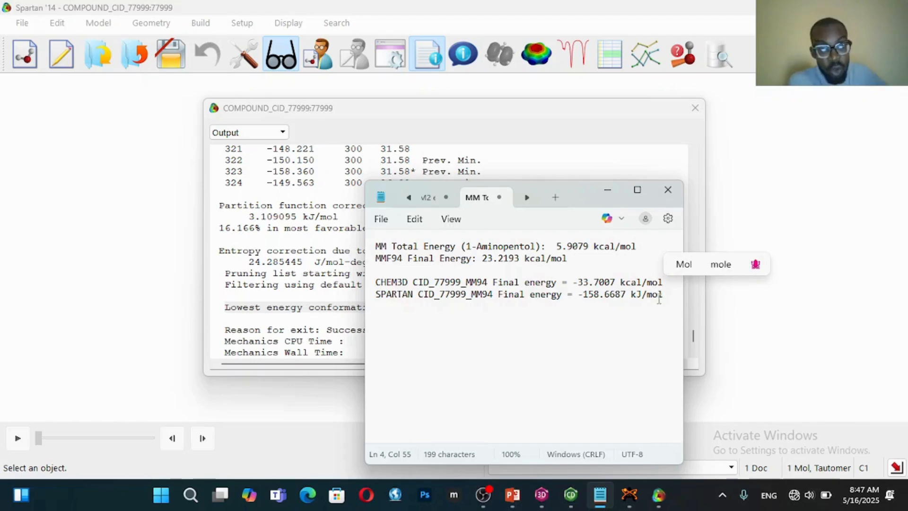
Switch to Avogadro's running auto-optimization, and find and open the Calculator app over it
{"action": "left_click", "coordinate": [631, 492]}
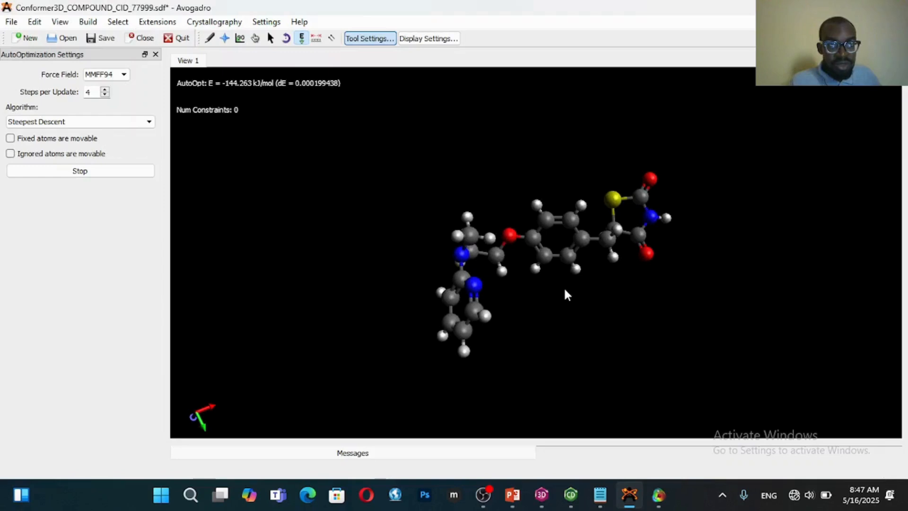
{"action": "left_click", "coordinate": [162, 495]}
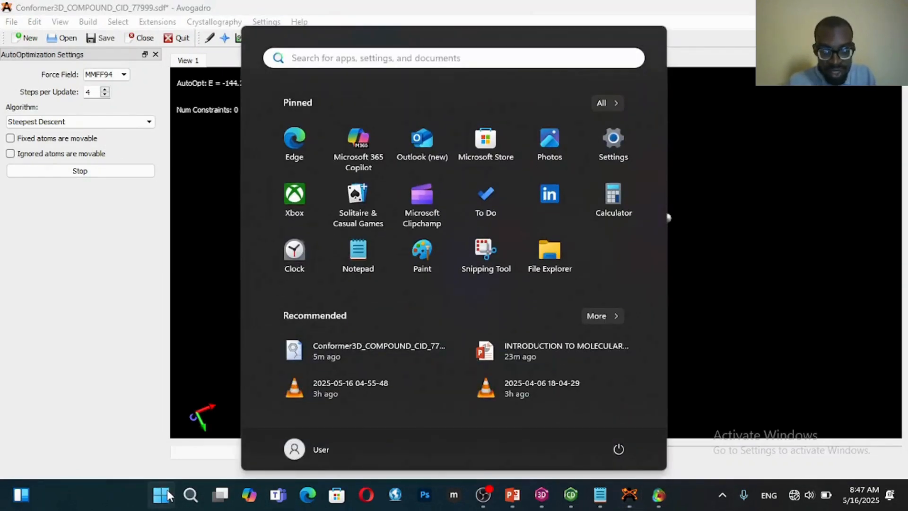
{"action": "type", "text": "e"}
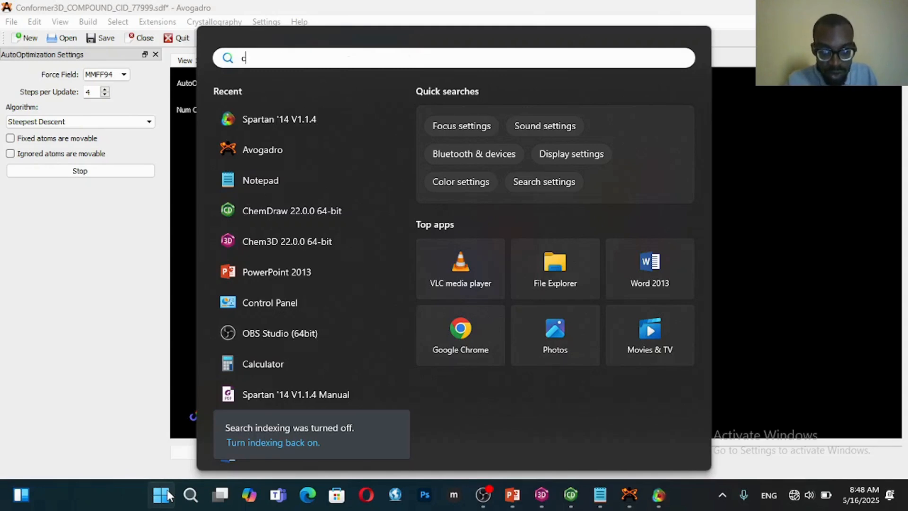
{"action": "type", "text": "cal"}
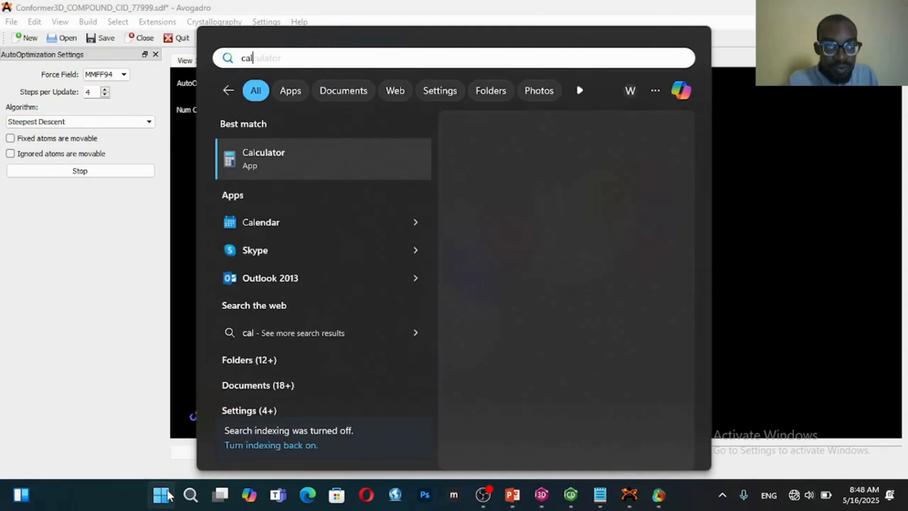
{"action": "left_click", "coordinate": [283, 156]}
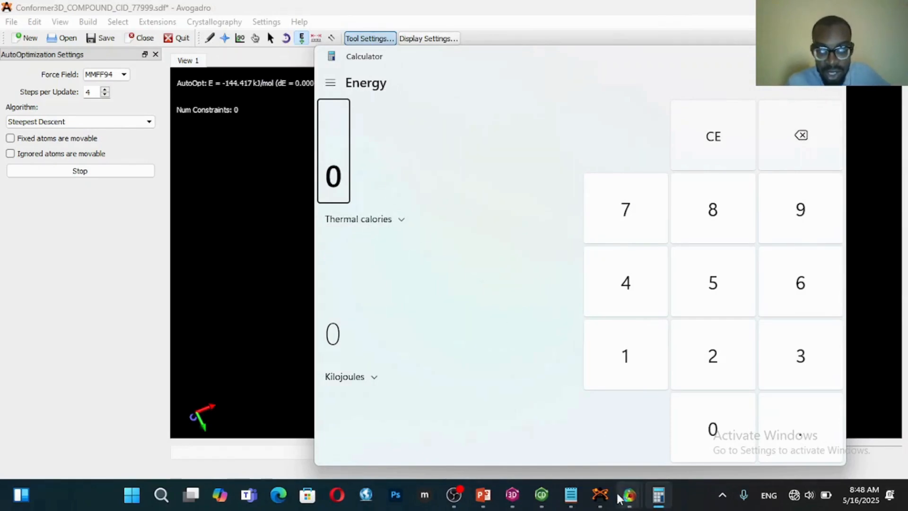
Check the CHEM3D energy in the notes and enter 33,700 thermal calories in the Calculator's energy converter for conversion to kilojoules
{"action": "left_click", "coordinate": [567, 499]}
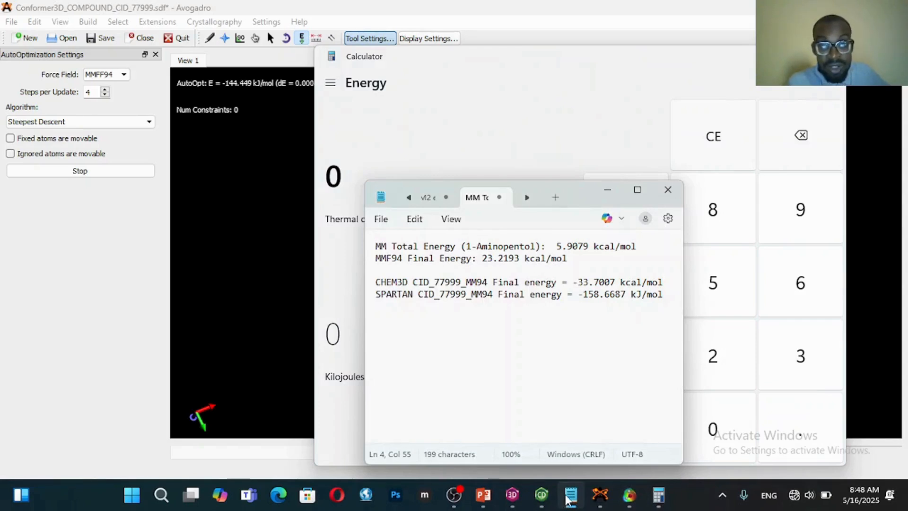
{"action": "left_click", "coordinate": [570, 500]}
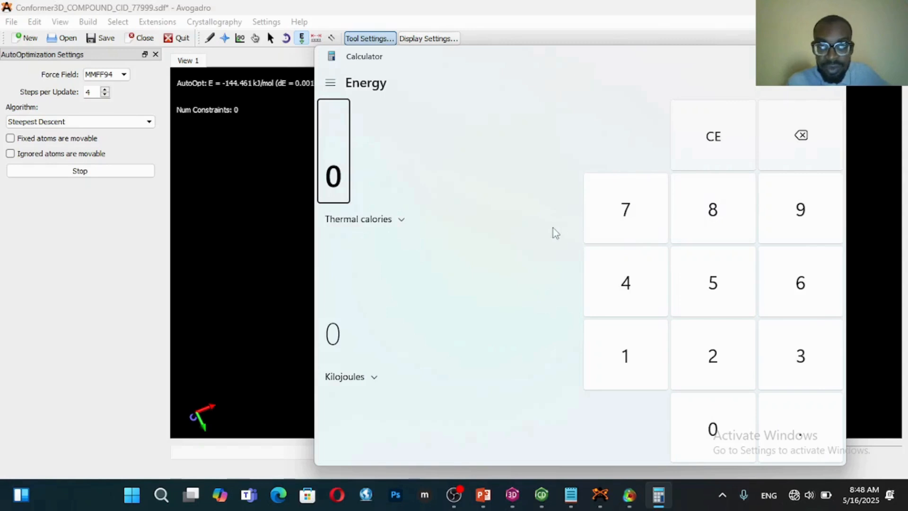
{"action": "left_click", "coordinate": [331, 163]}
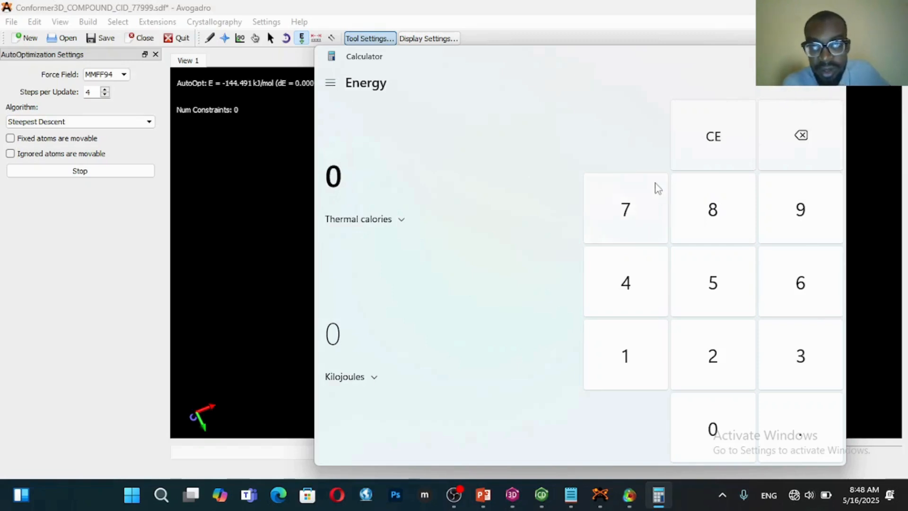
{"action": "left_click", "coordinate": [797, 379]}
{"action": "left_click", "coordinate": [796, 379]}
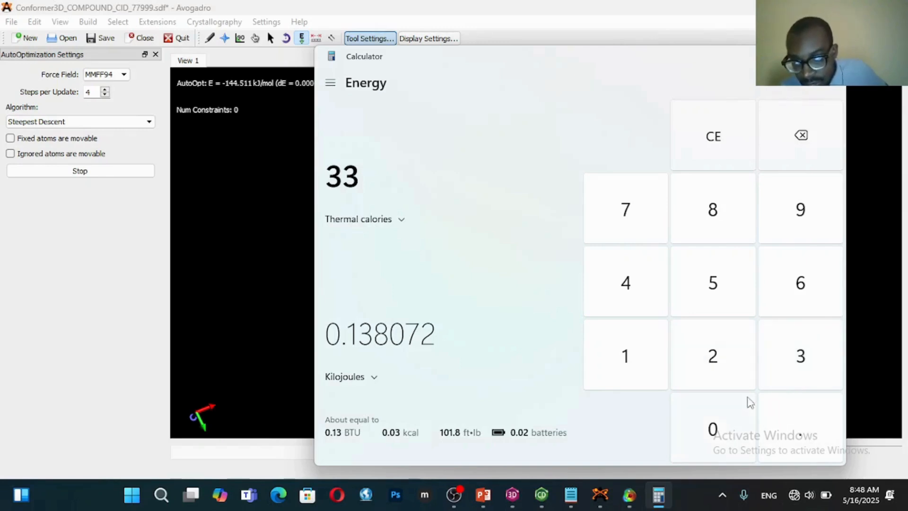
{"action": "left_click", "coordinate": [573, 497]}
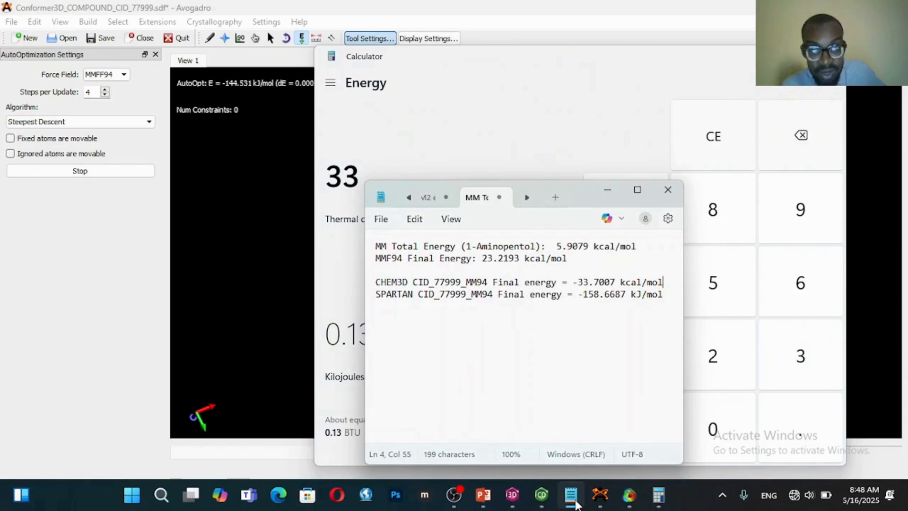
{"action": "left_click", "coordinate": [576, 502]}
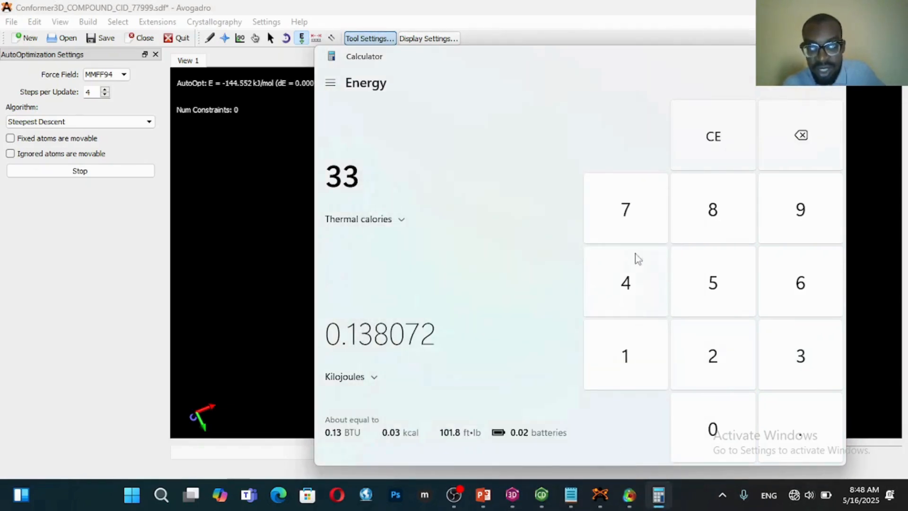
{"action": "left_click", "coordinate": [625, 234]}
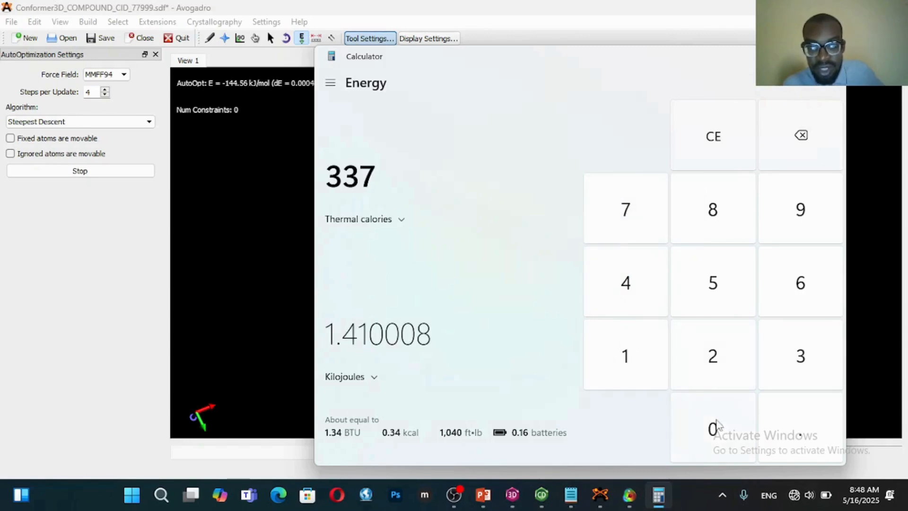
{"action": "left_click", "coordinate": [719, 428]}
{"action": "left_click", "coordinate": [712, 426]}
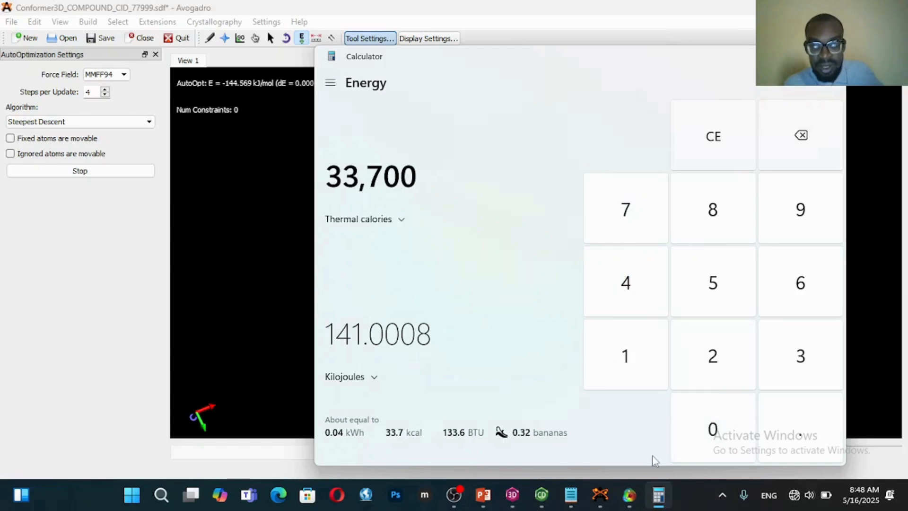
Recheck the CHEM3D energy in the notes and correct the converter input to 33,700.7 thermal calories
{"action": "left_click", "coordinate": [572, 494]}
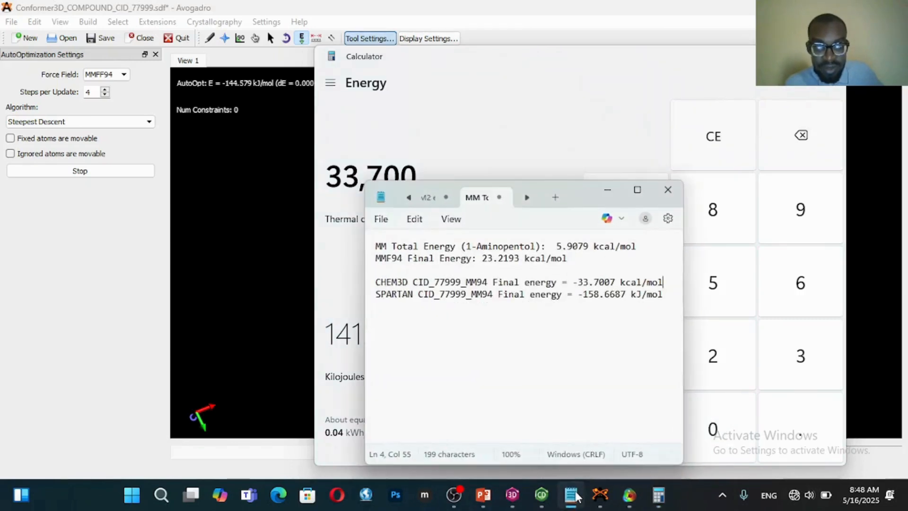
{"action": "left_click", "coordinate": [574, 495]}
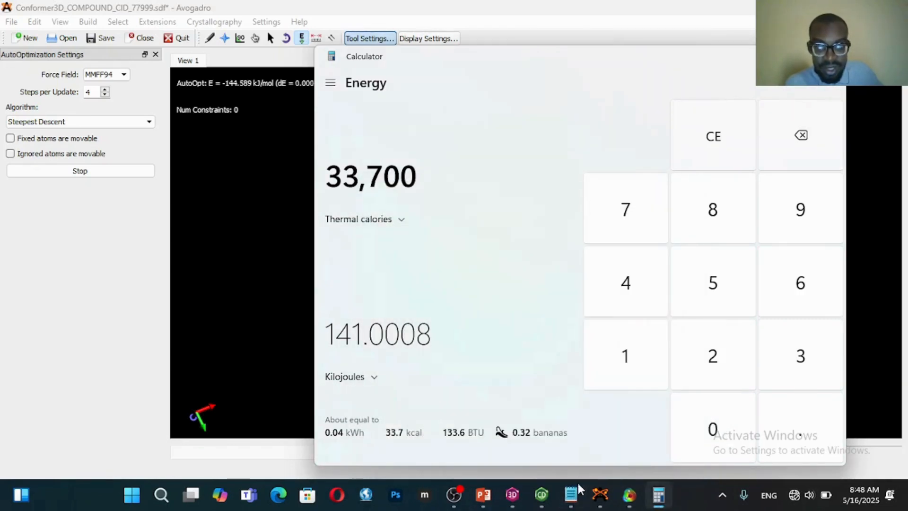
{"action": "left_click", "coordinate": [616, 230]}
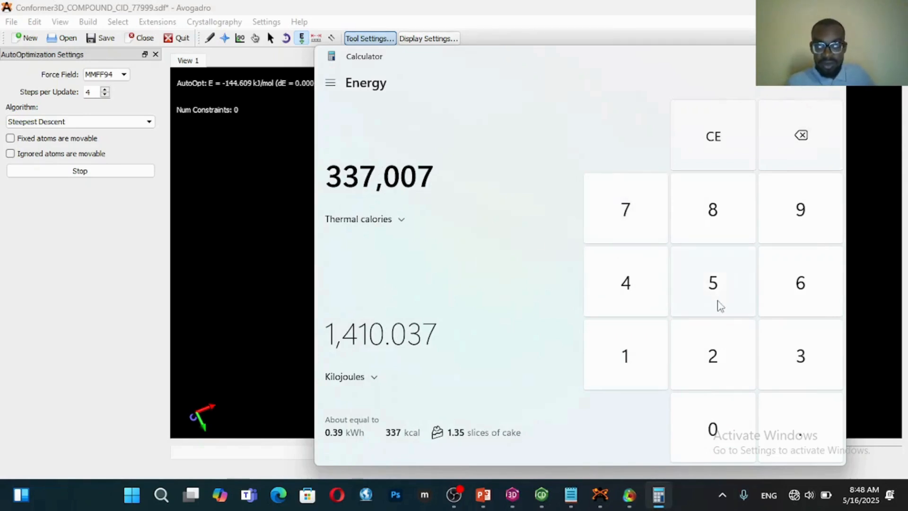
{"action": "left_click", "coordinate": [794, 149]}
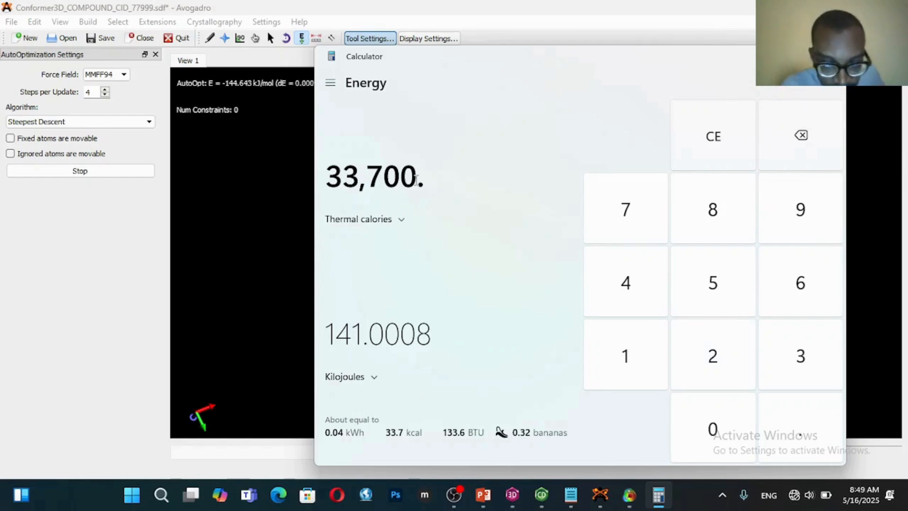
{"action": "type", "text": "7"}
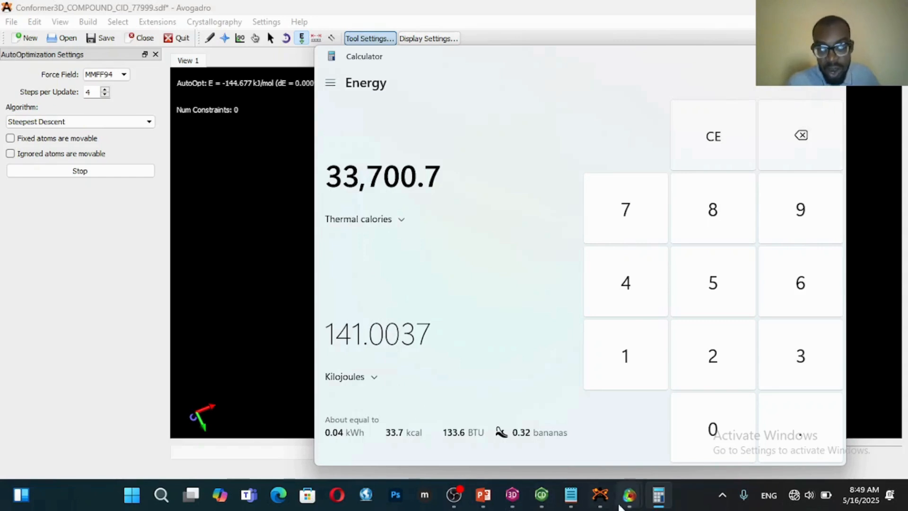
Append "= -141.0037" to the CHEM3D energy line in Notepad and widen the notes window to fit it
{"action": "left_click", "coordinate": [570, 504]}
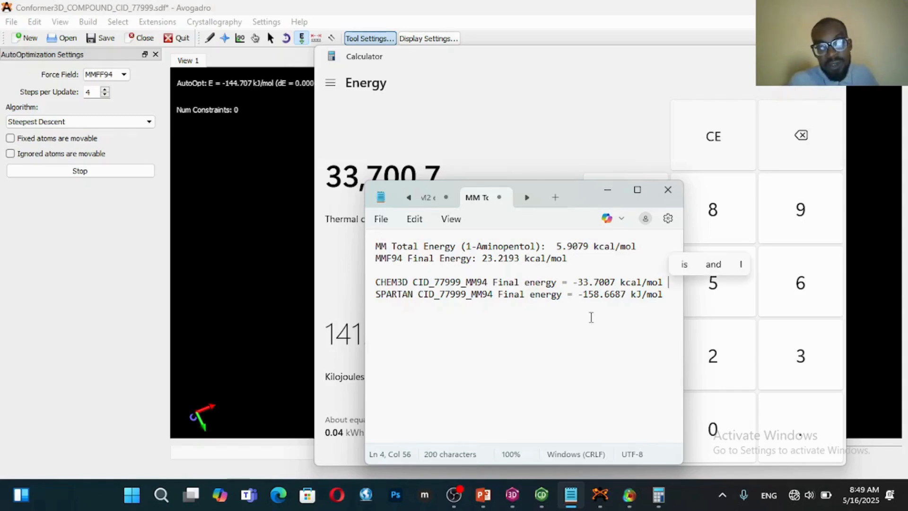
{"action": "type", "text": "="}
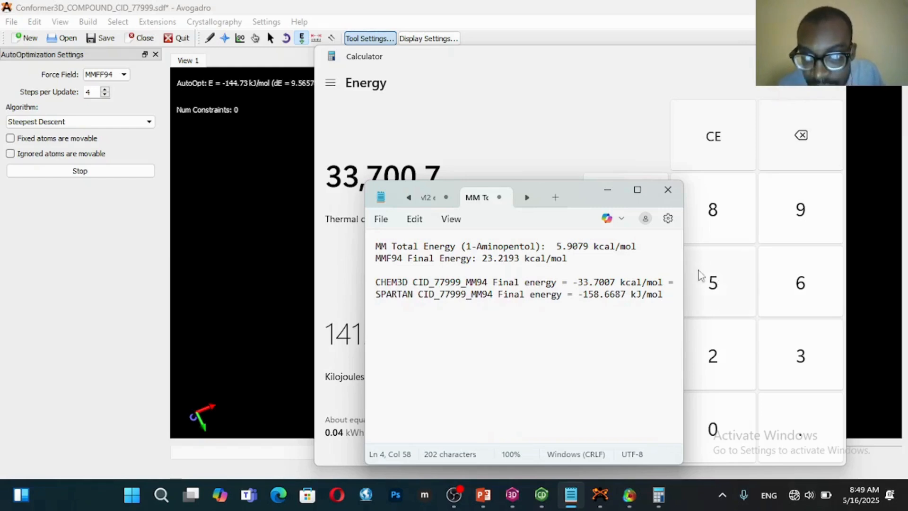
{"action": "left_click_drag", "start_coordinate": [684, 270], "coordinate": [729, 268]}
{"action": "type", "text": "-141."}
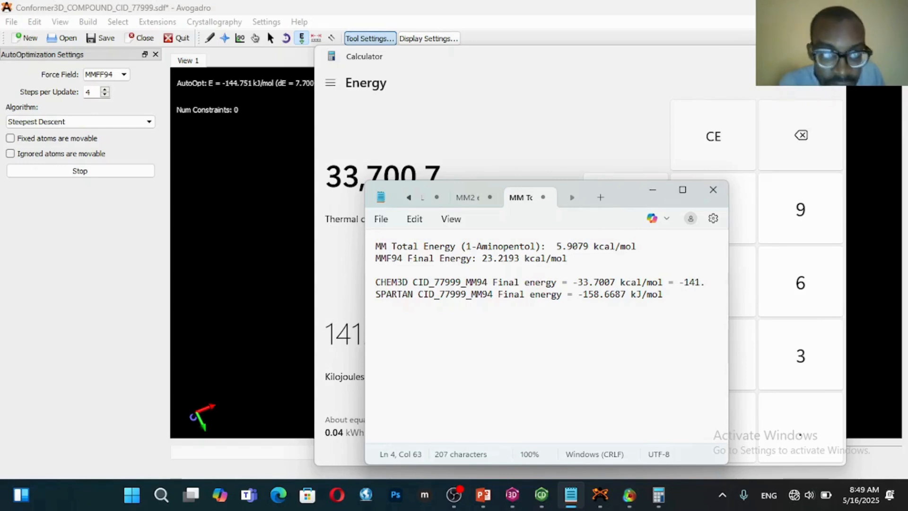
{"action": "left_click_drag", "start_coordinate": [627, 196], "coordinate": [604, 194]}
{"action": "type", "text": "00"}
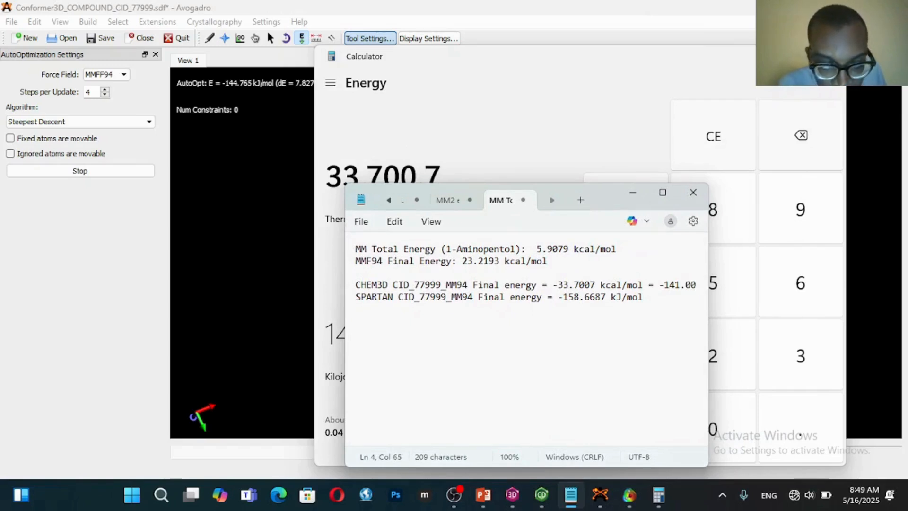
{"action": "type", "text": "37"}
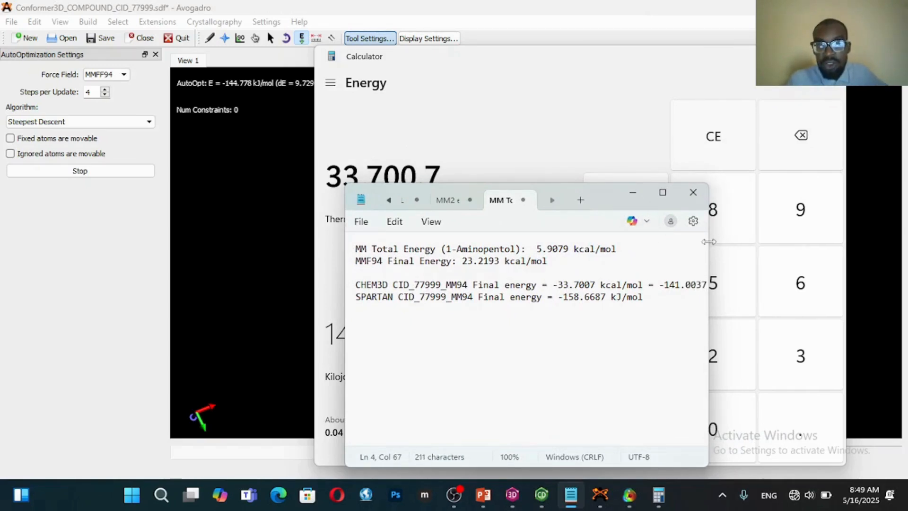
{"action": "left_click_drag", "start_coordinate": [708, 241], "coordinate": [728, 242]}
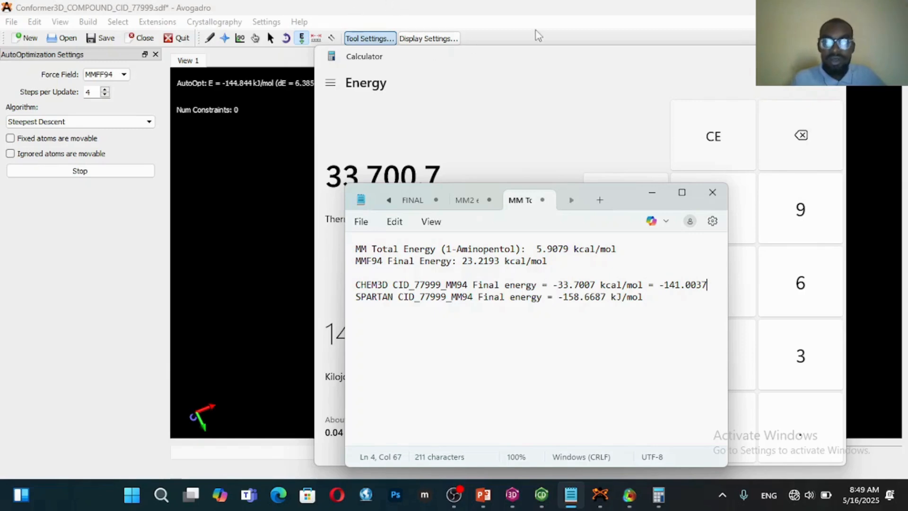
Hide the Calculator and move the energy notes aside to view the Avogadro auto-optimization, briefly checking the OBS recording
{"action": "left_click", "coordinate": [770, 56]}
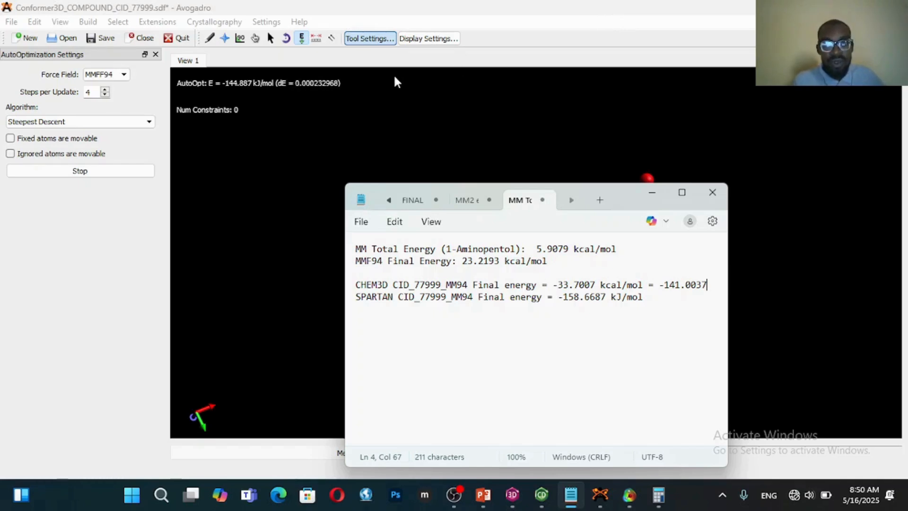
{"action": "left_click_drag", "start_coordinate": [617, 206], "coordinate": [335, 196]}
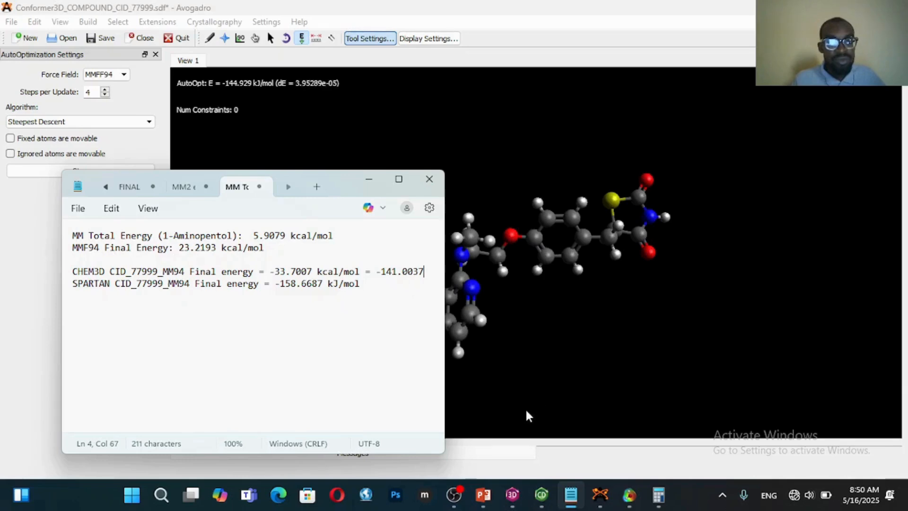
{"action": "left_click", "coordinate": [455, 494]}
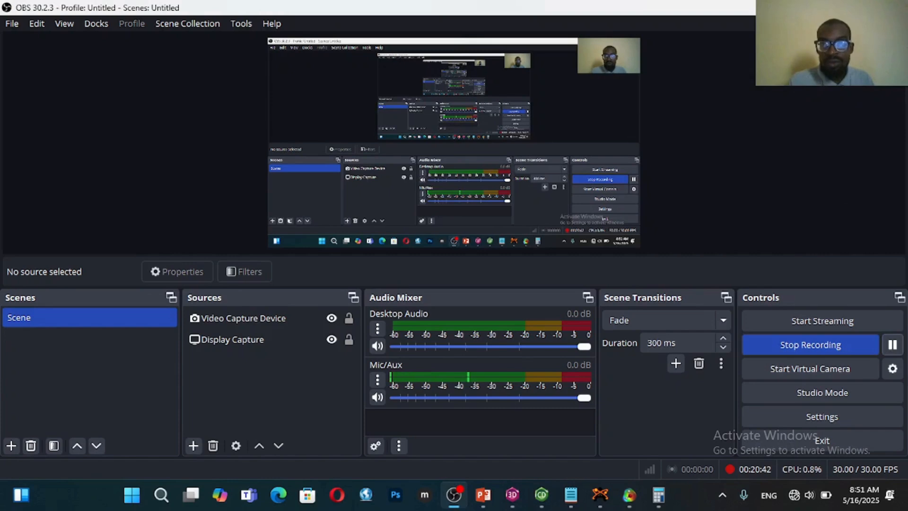
{"action": "left_click", "coordinate": [831, 7]}
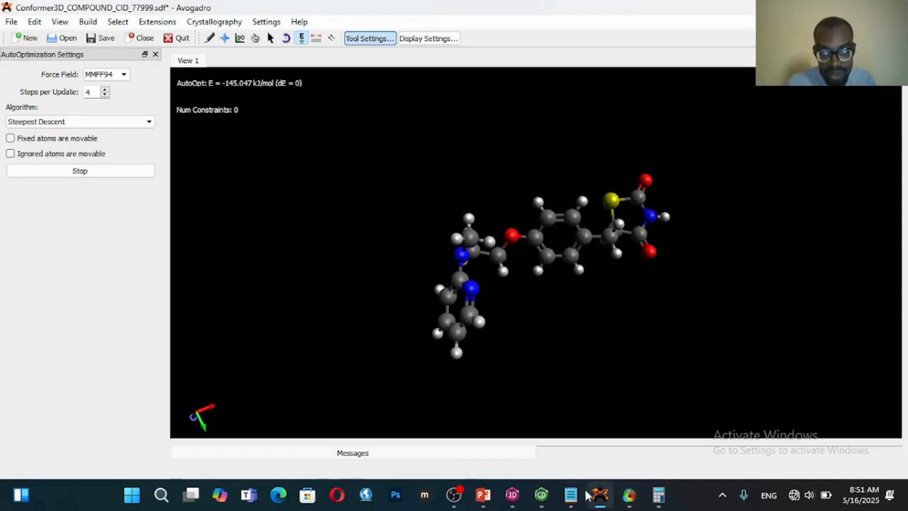
Return to the Notepad energy notes and duplicate the SPARTAN CID_77999_MM94 final energy line on a new line below it
{"action": "left_click", "coordinate": [571, 494]}
{"action": "left_click_drag", "start_coordinate": [210, 230], "coordinate": [360, 80]}
{"action": "key", "text": "Return"}
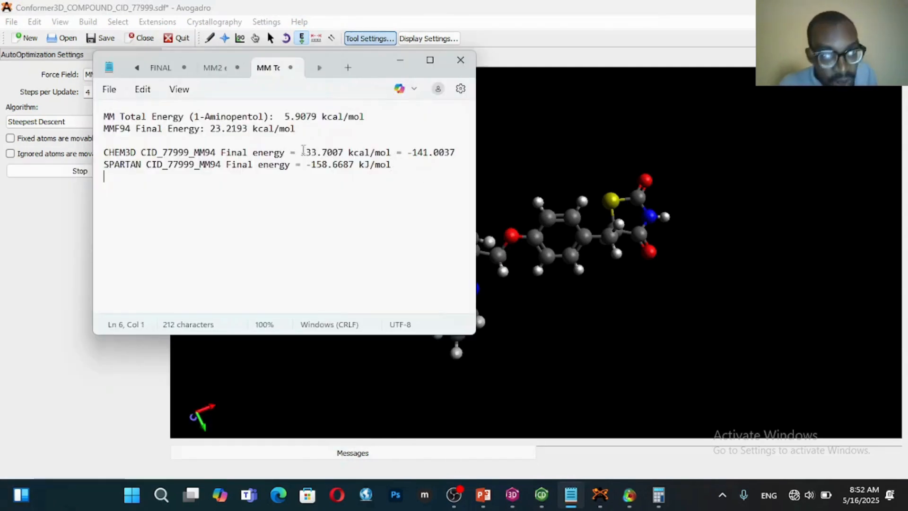
{"action": "left_click_drag", "start_coordinate": [286, 172], "coordinate": [105, 169]}
{"action": "left_click_drag", "start_coordinate": [390, 166], "coordinate": [97, 174]}
{"action": "key", "text": "ctrl+c"}
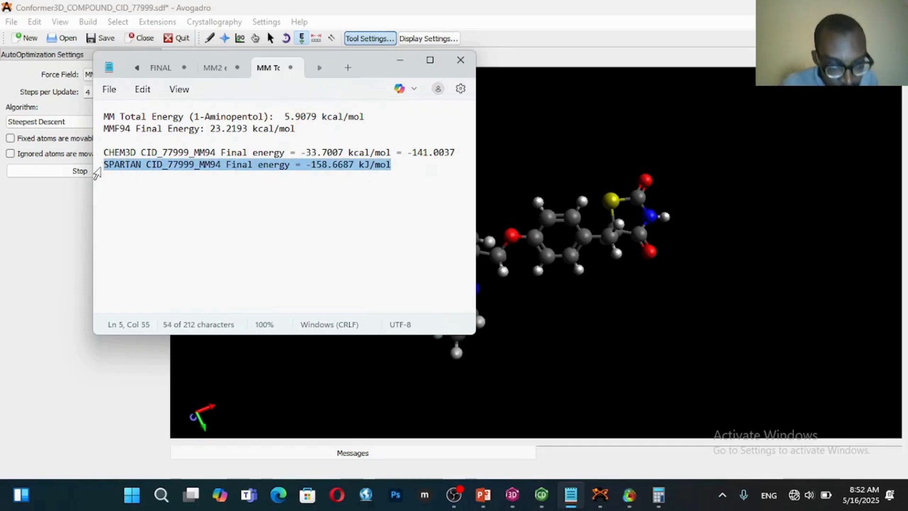
{"action": "left_click", "coordinate": [408, 171]}
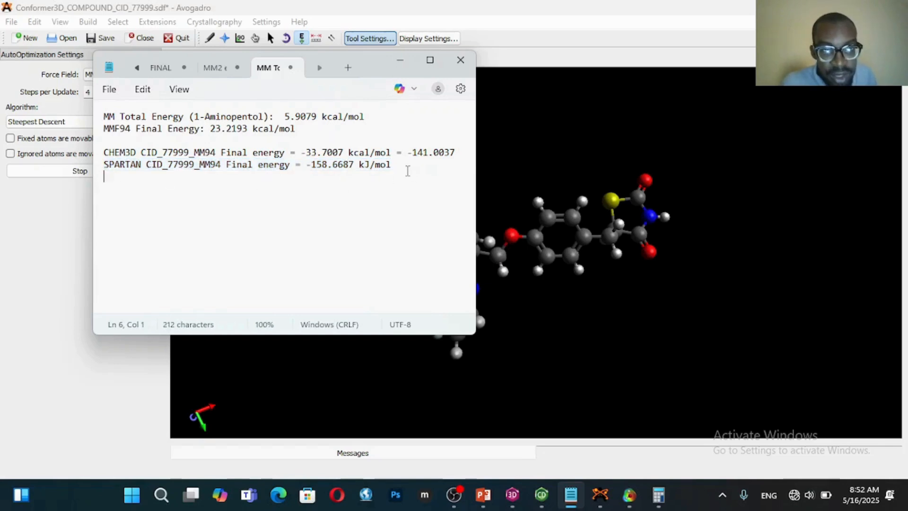
{"action": "key", "text": "ctrl+v"}
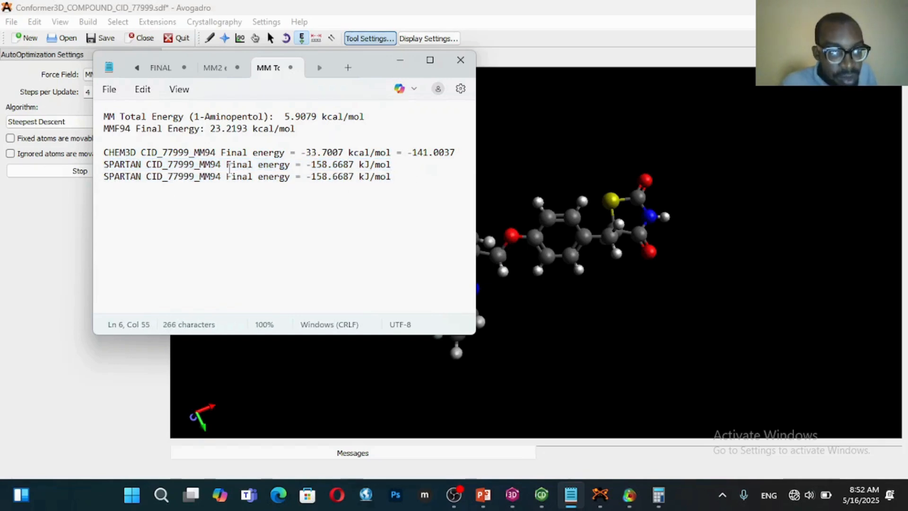
Replace the SPARTAN label with "avogadro" on the duplicated CID_77999_MM94 final energy line
{"action": "left_click", "coordinate": [140, 177]}
{"action": "key", "text": "BackSpace"}
{"action": "key", "text": "BackSpace"}
{"action": "key", "text": "BackSpace"}
{"action": "key", "text": "BackSpace"}
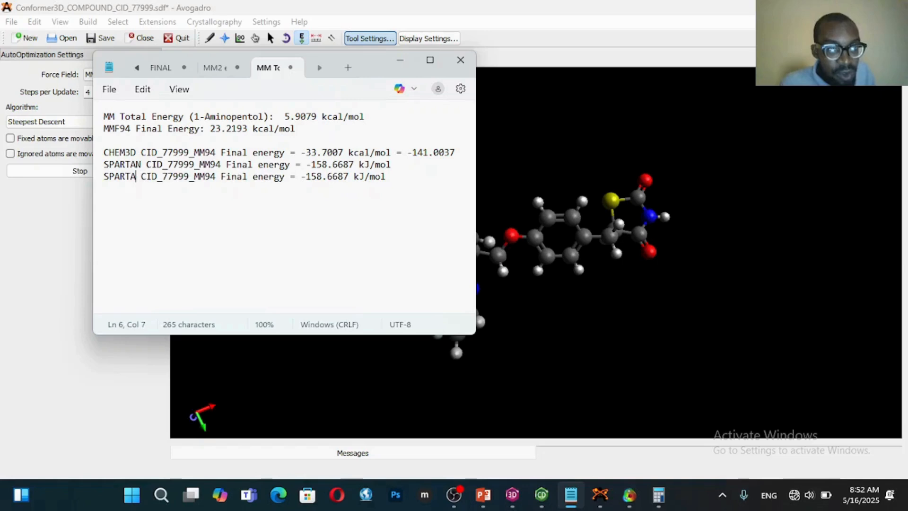
{"action": "key", "text": "BackSpace"}
{"action": "key", "text": "BackSpace"}
{"action": "key", "text": "BackSpace"}
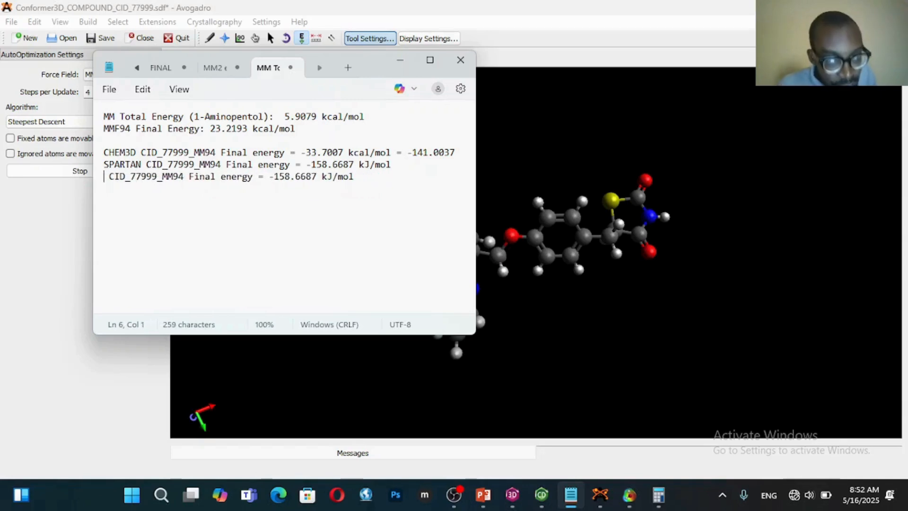
{"action": "type", "text": "avogad"}
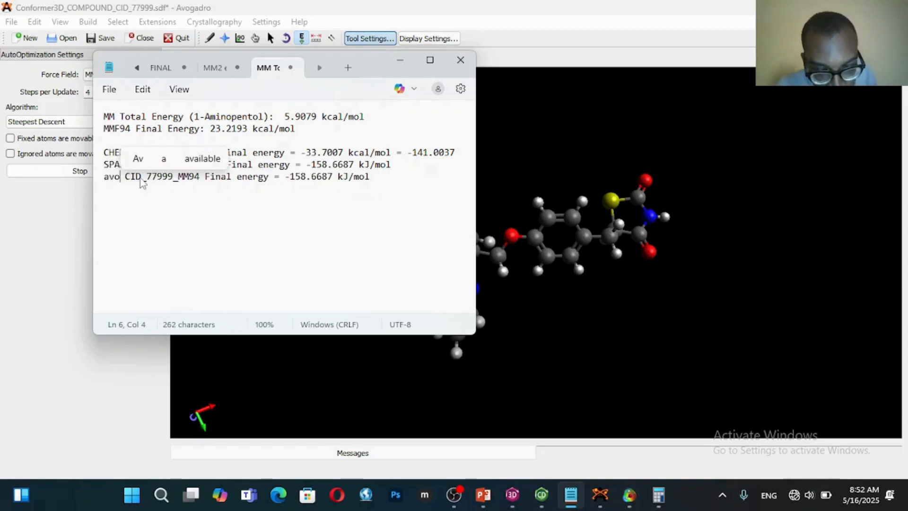
{"action": "type", "text": "ro"}
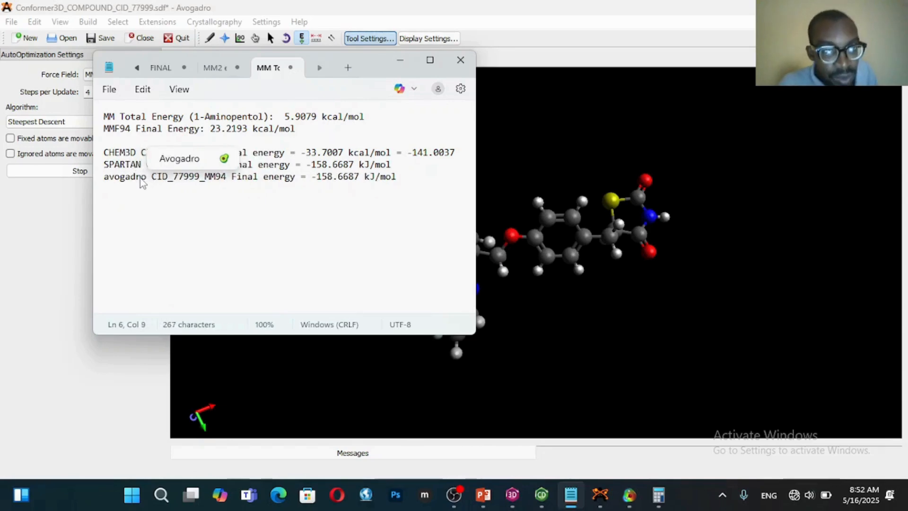
Move the notes clear of Avogadro's energy readout and set the avogadro line's final energy to -145.047 kJ/mol
{"action": "left_click_drag", "start_coordinate": [370, 66], "coordinate": [489, 150]}
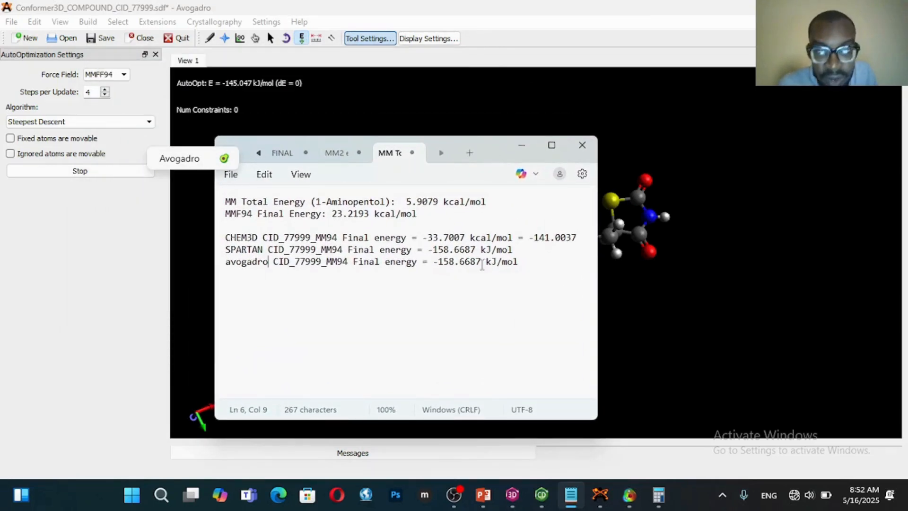
{"action": "left_click", "coordinate": [454, 262]}
{"action": "key", "text": "BackSpace"}
{"action": "key", "text": "BackSpace"}
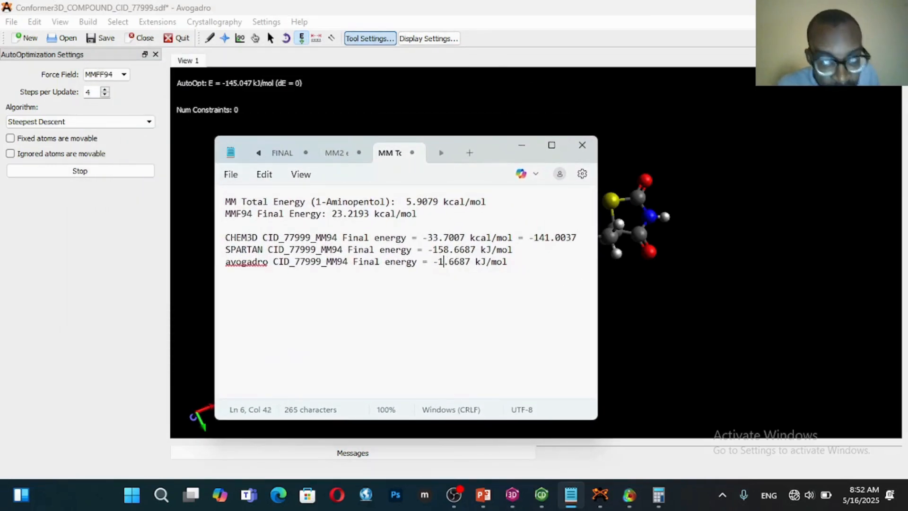
{"action": "type", "text": "45"}
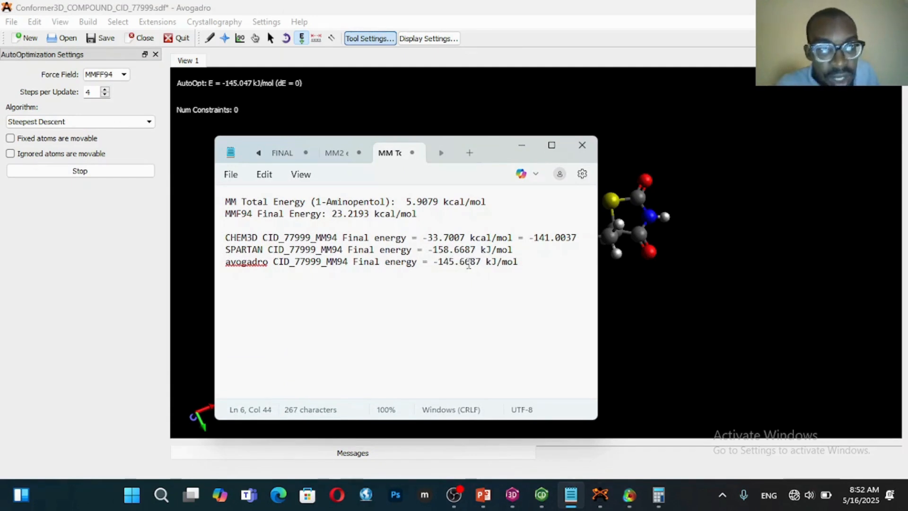
{"action": "key", "text": "BackSpace"}
{"action": "key", "text": "BackSpace"}
{"action": "key", "text": "BackSpace"}
{"action": "key", "text": "BackSpace"}
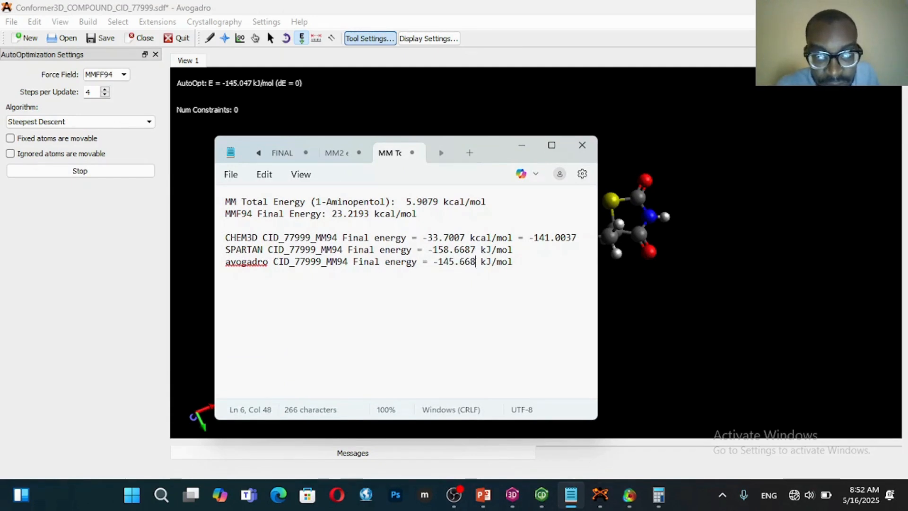
{"action": "type", "text": "0"}
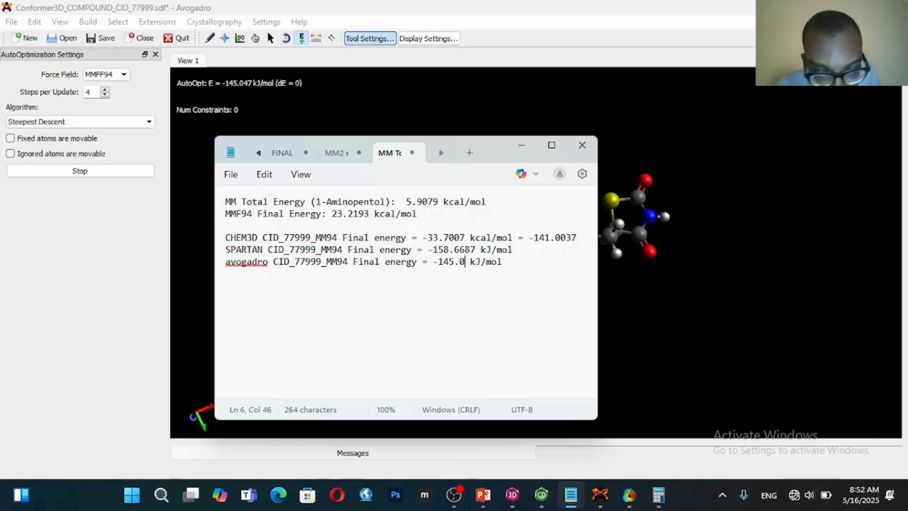
{"action": "type", "text": "47"}
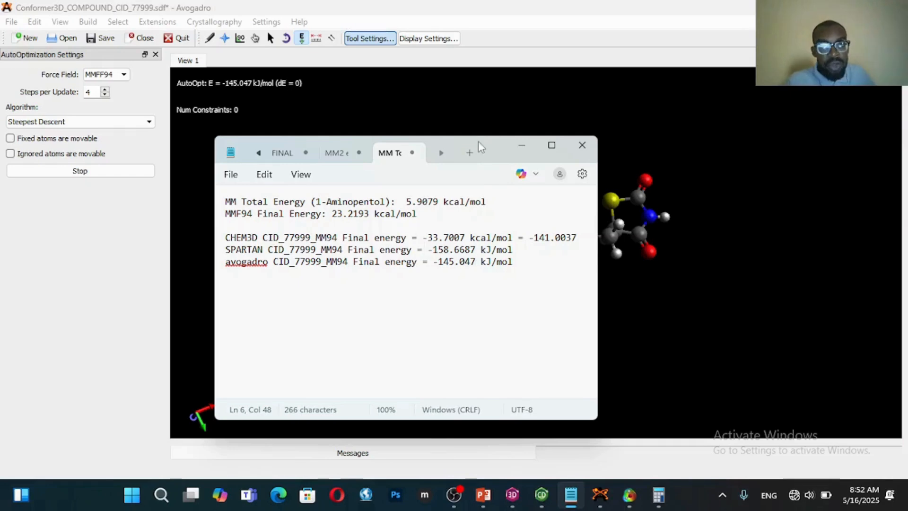
Minimize the energy notes, rotate the optimized CID_77999 molecule in Avogadro and look at the save options
{"action": "left_click_drag", "start_coordinate": [494, 156], "coordinate": [532, 220]}
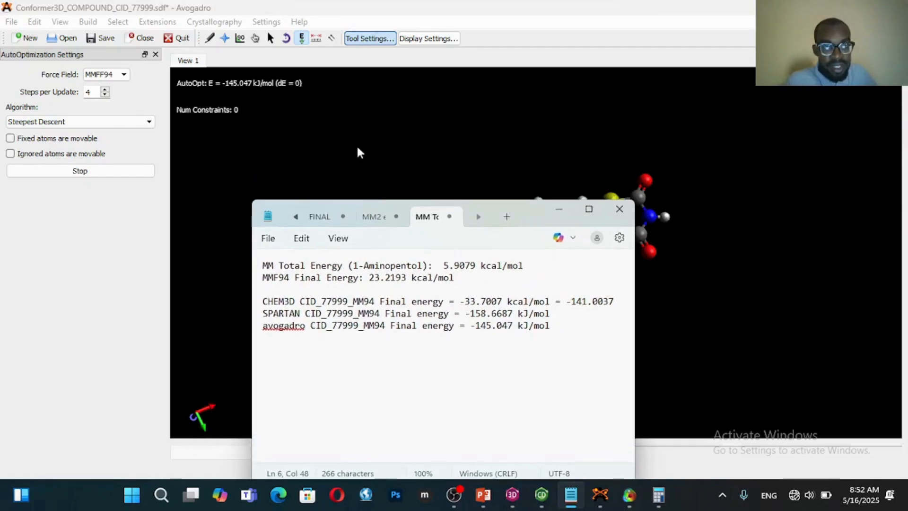
{"action": "left_click", "coordinate": [558, 209]}
{"action": "left_click_drag", "start_coordinate": [540, 219], "coordinate": [523, 200]}
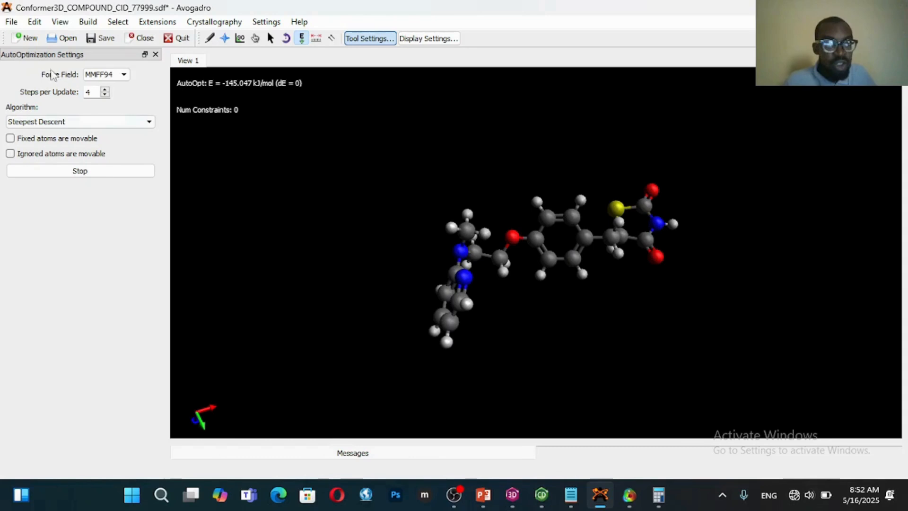
{"action": "left_click", "coordinate": [11, 23]}
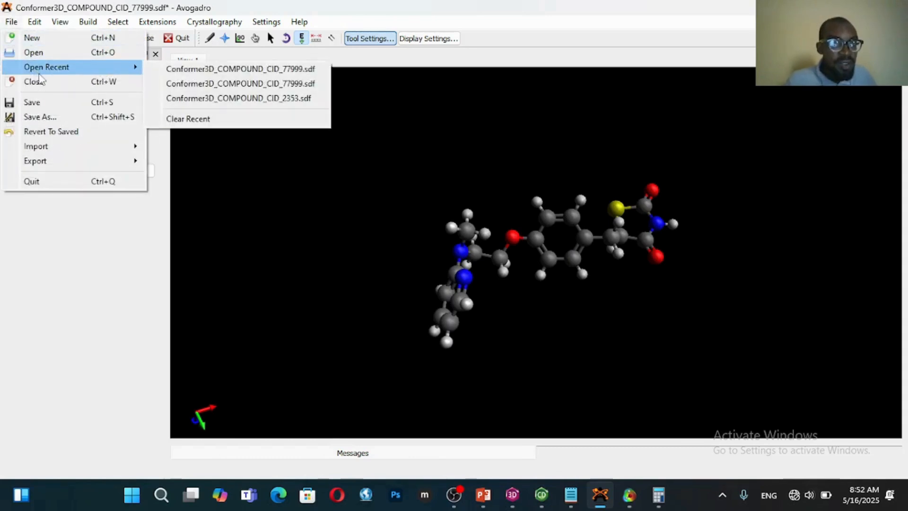
{"action": "left_click", "coordinate": [45, 102]}
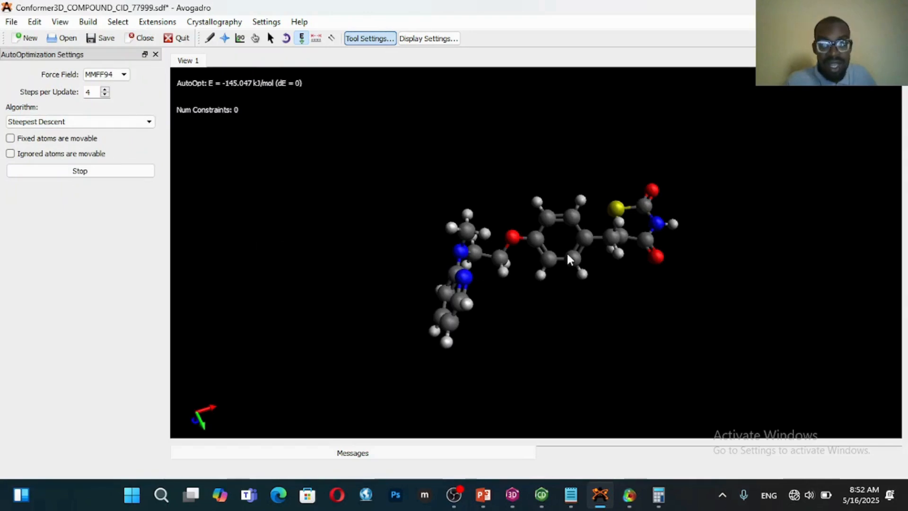
Close the CID_77999 output window in Spartan '14 and switch to Chem3D
{"action": "left_click", "coordinate": [629, 495]}
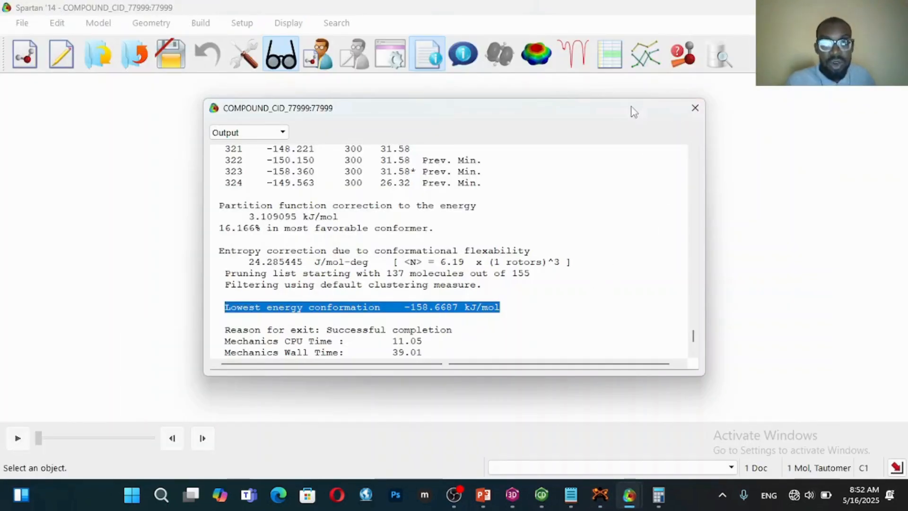
{"action": "left_click", "coordinate": [695, 108]}
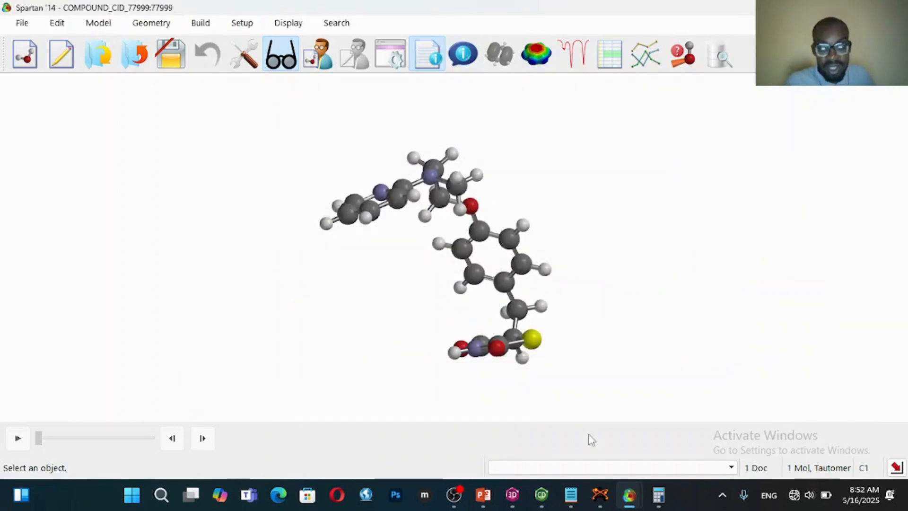
{"action": "left_click", "coordinate": [513, 495]}
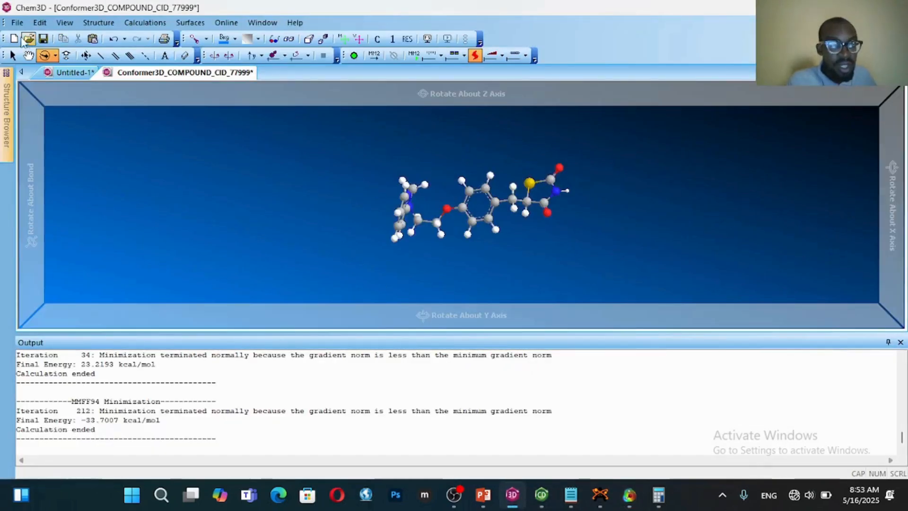
Start saving the minimized Chem3D conformer under the file name "optimised COMPOUND_CID_77999"
{"action": "left_click", "coordinate": [17, 22]}
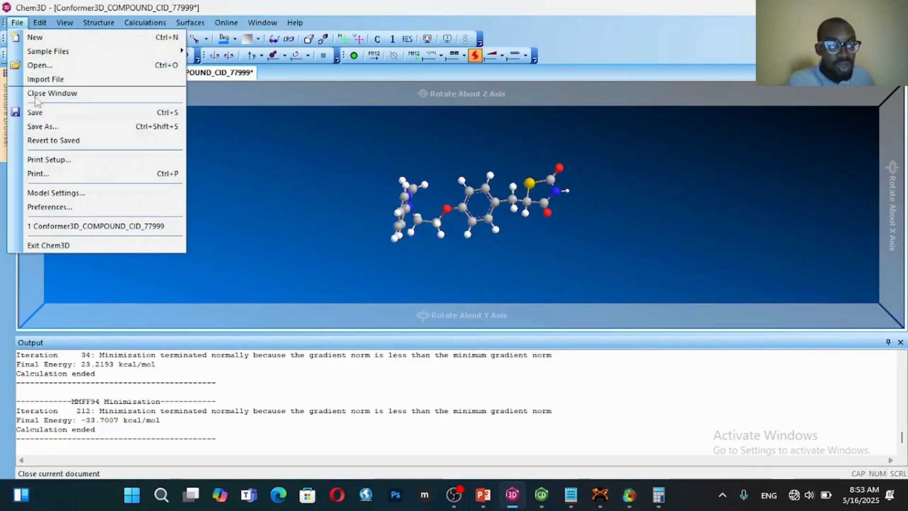
{"action": "left_click", "coordinate": [53, 115]}
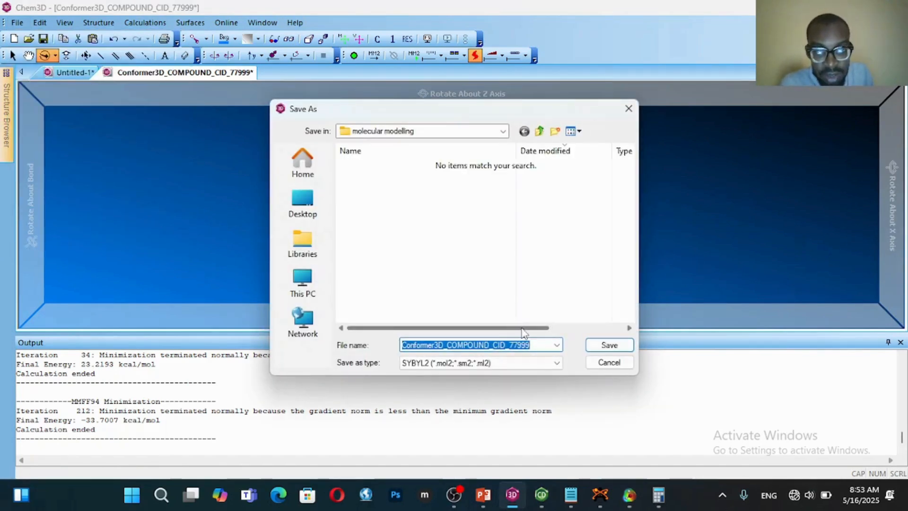
{"action": "key", "text": "BackSpace"}
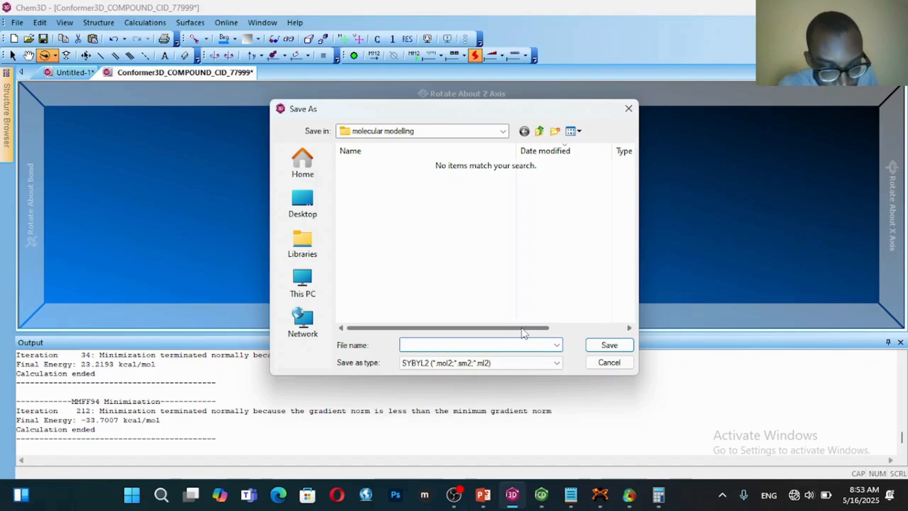
{"action": "key", "text": "ctrl+z"}
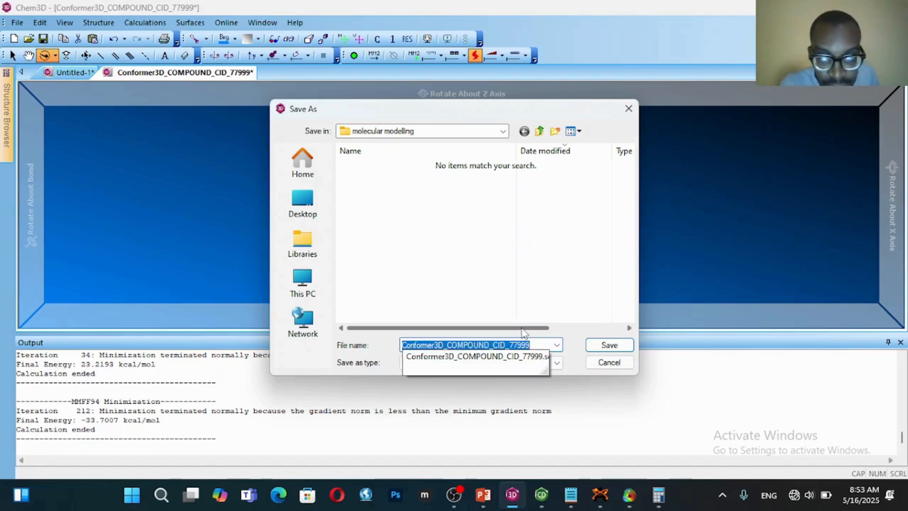
{"action": "left_click", "coordinate": [450, 343]}
{"action": "left_click_drag", "start_coordinate": [450, 344], "coordinate": [395, 350]}
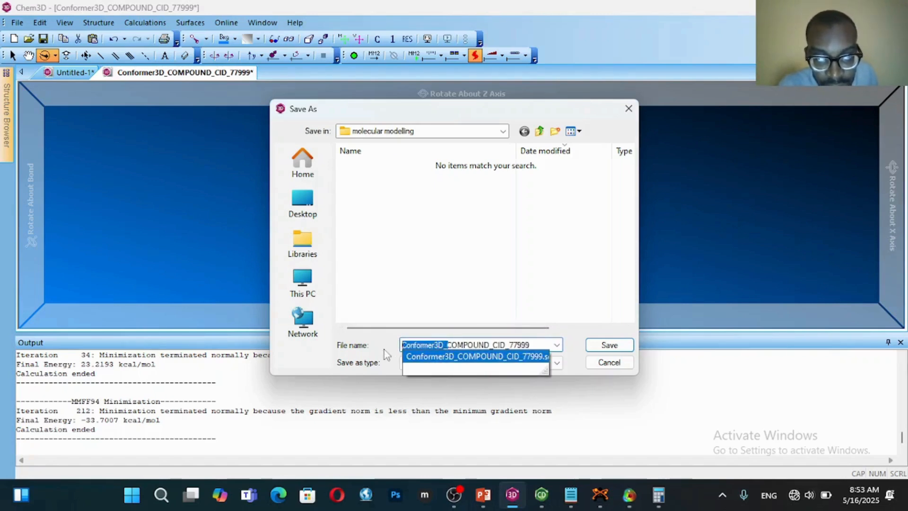
{"action": "key", "text": "BackSpace"}
{"action": "type", "text": "optimi"}
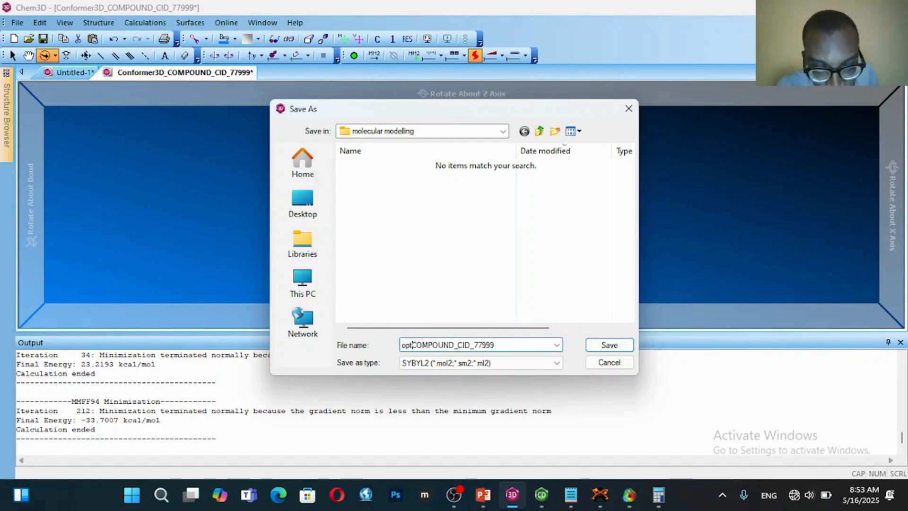
{"action": "type", "text": "s"}
{"action": "key", "text": "BackSpace"}
{"action": "type", "text": "sed"}
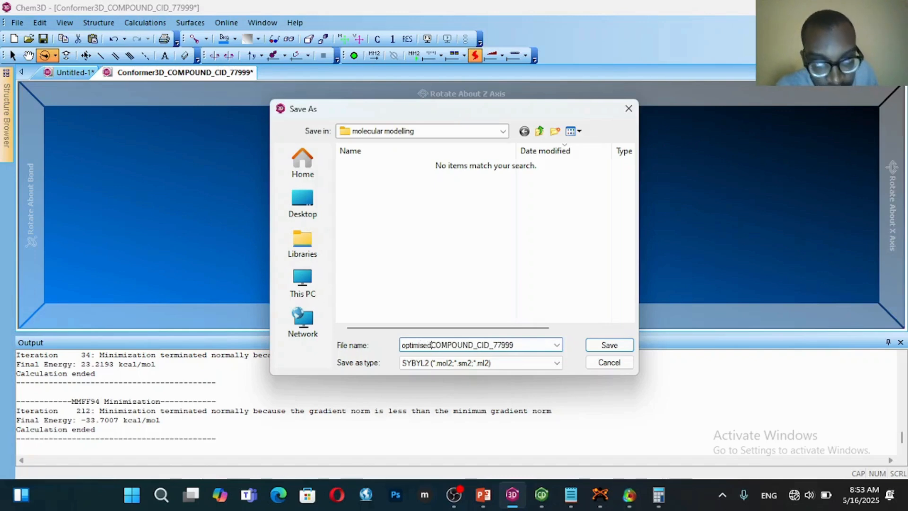
Keep SYBYL2 as the file type and save the conformer into the molecular modelling folder
{"action": "left_click", "coordinate": [506, 367]}
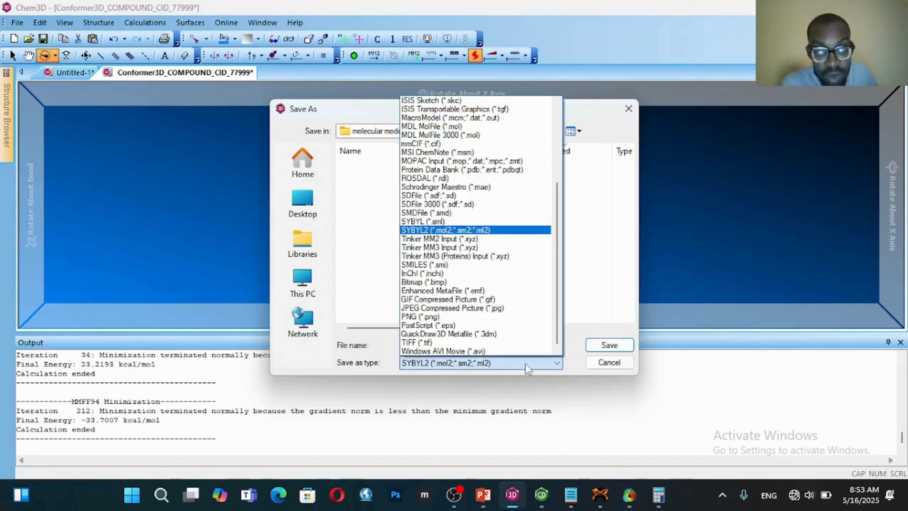
{"action": "left_click", "coordinate": [529, 369]}
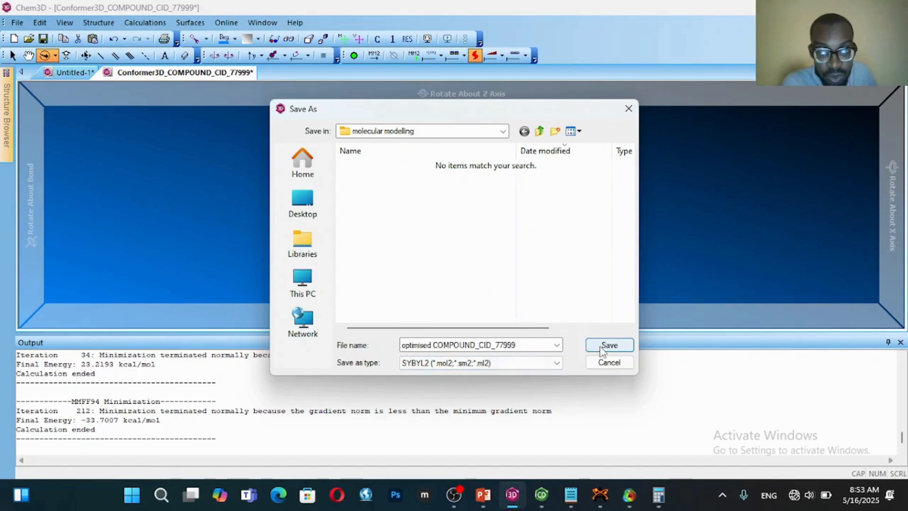
{"action": "left_click", "coordinate": [592, 349]}
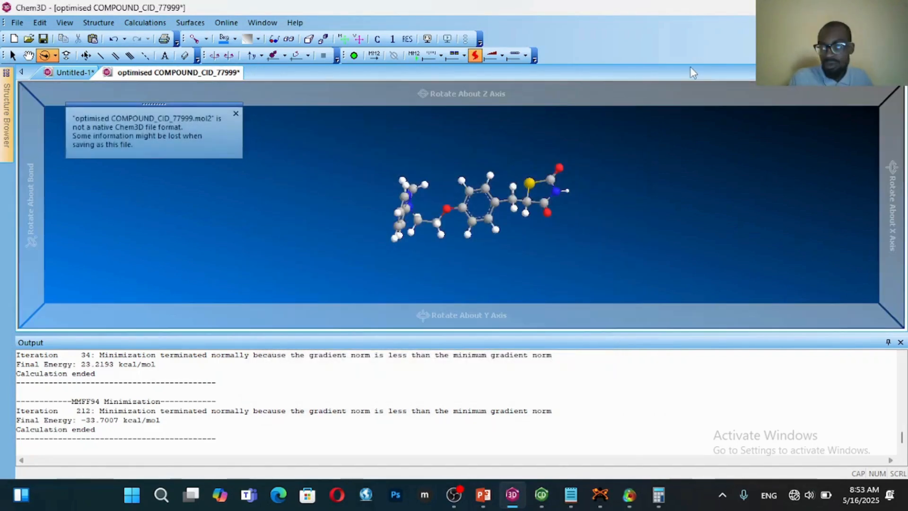
Switch to Spartan '14 and save a copy of the molecule as "optimised_COMPOUND_CID_77999" in Spartan document format
{"action": "key", "text": "alt+Tab"}
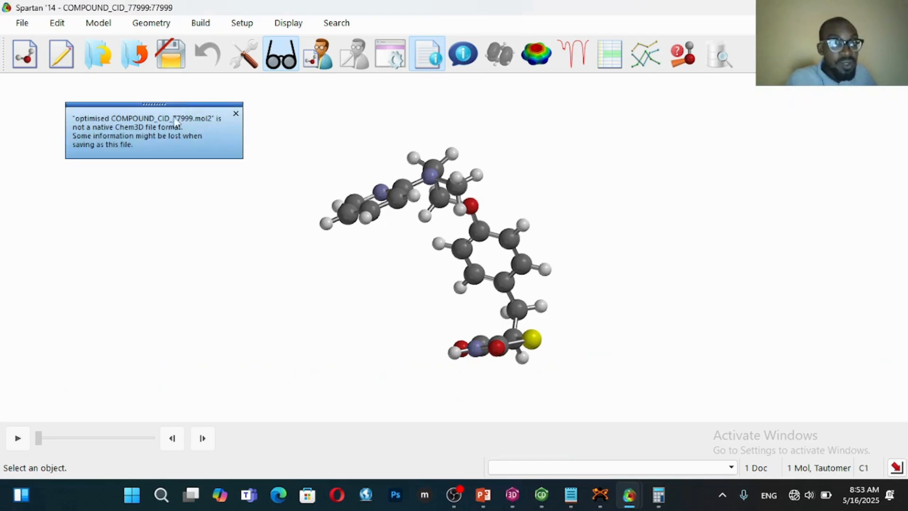
{"action": "left_click", "coordinate": [23, 23]}
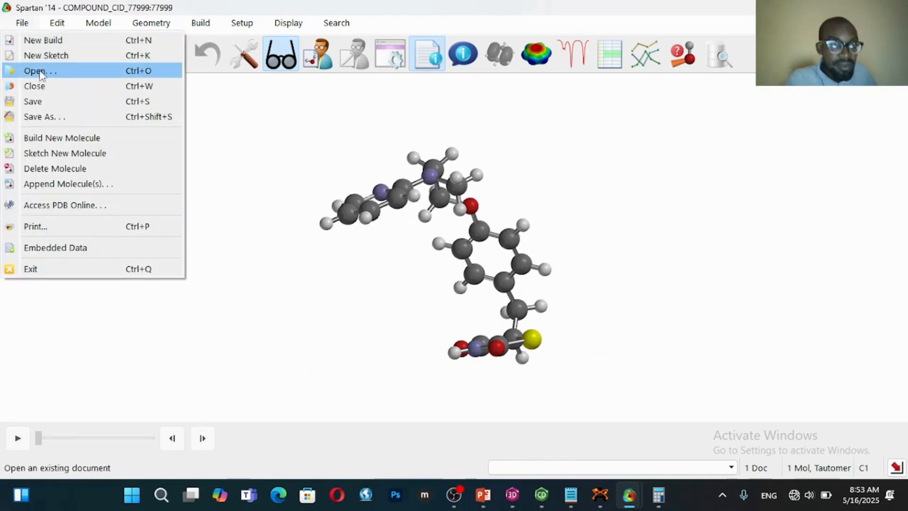
{"action": "left_click", "coordinate": [59, 121]}
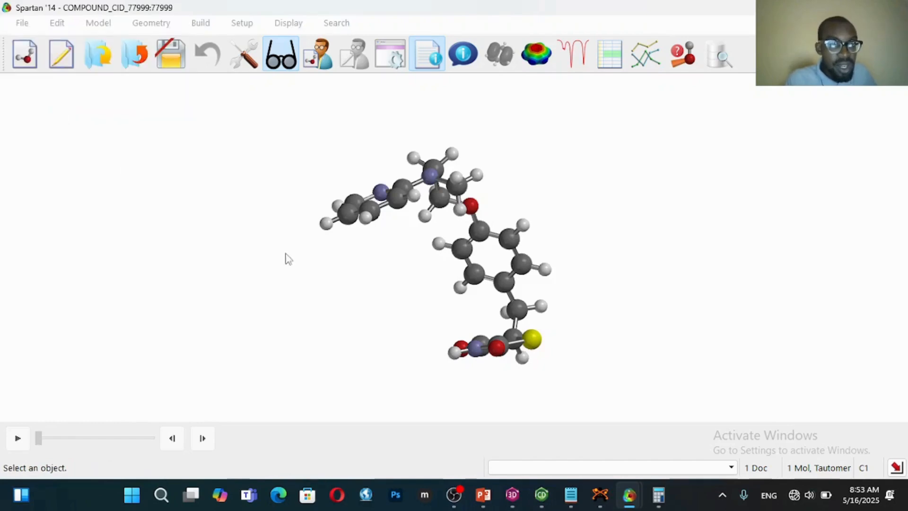
{"action": "left_click", "coordinate": [95, 239]}
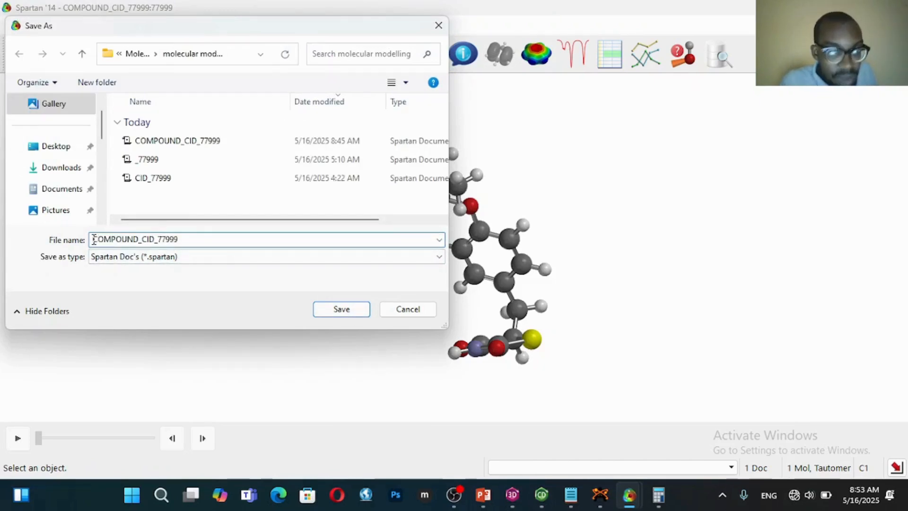
{"action": "type", "text": "optimi"}
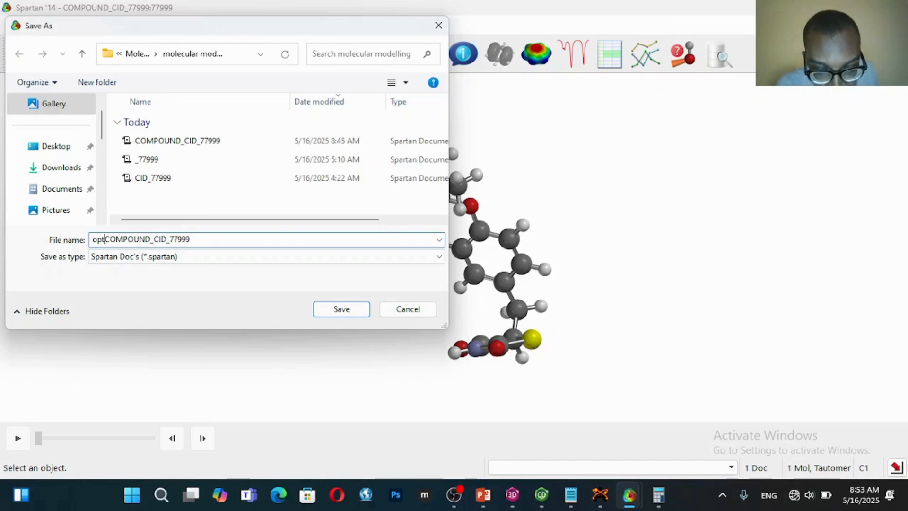
{"action": "type", "text": "sed"}
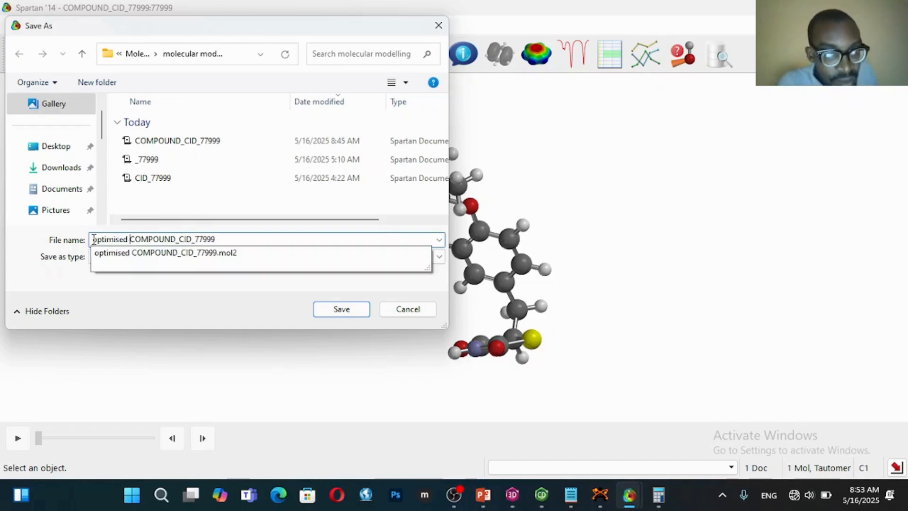
{"action": "key", "text": "BackSpace"}
{"action": "type", "text": "_"}
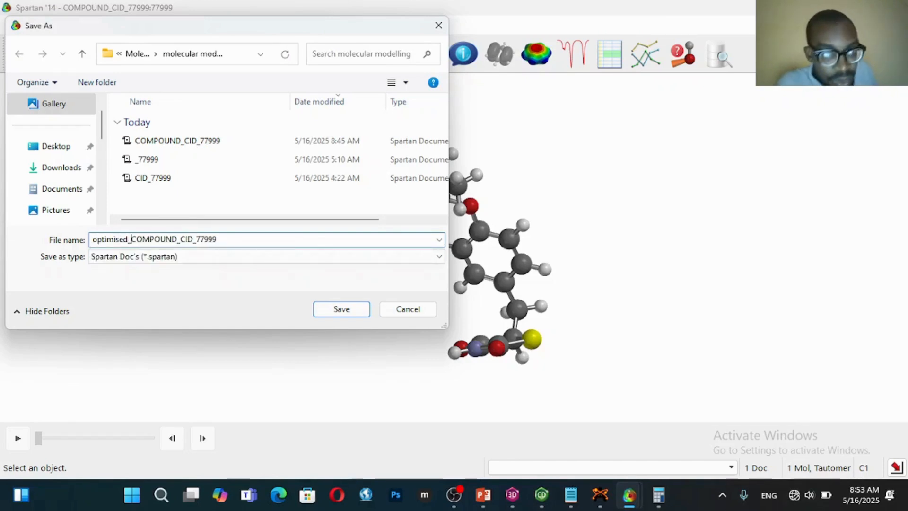
{"action": "left_click", "coordinate": [331, 309]}
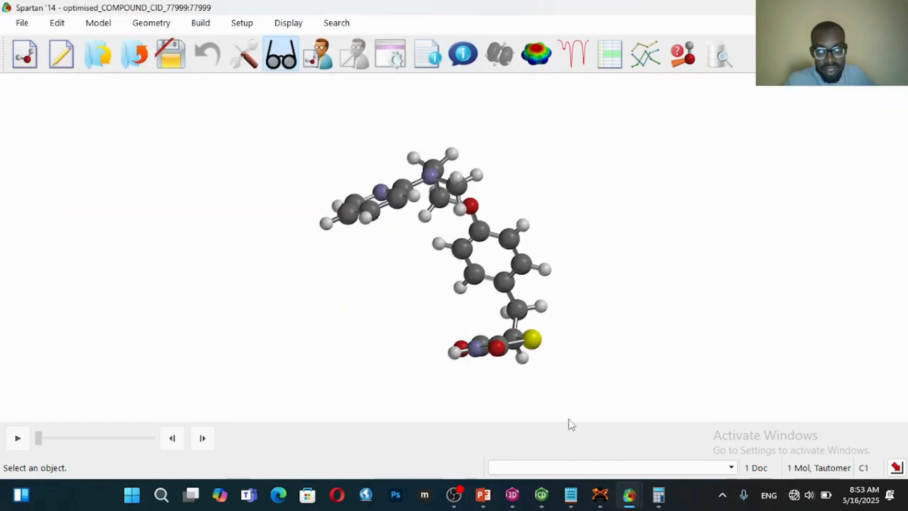
Return to Avogadro and review the file commands available for the optimized conformer
{"action": "left_click", "coordinate": [600, 495]}
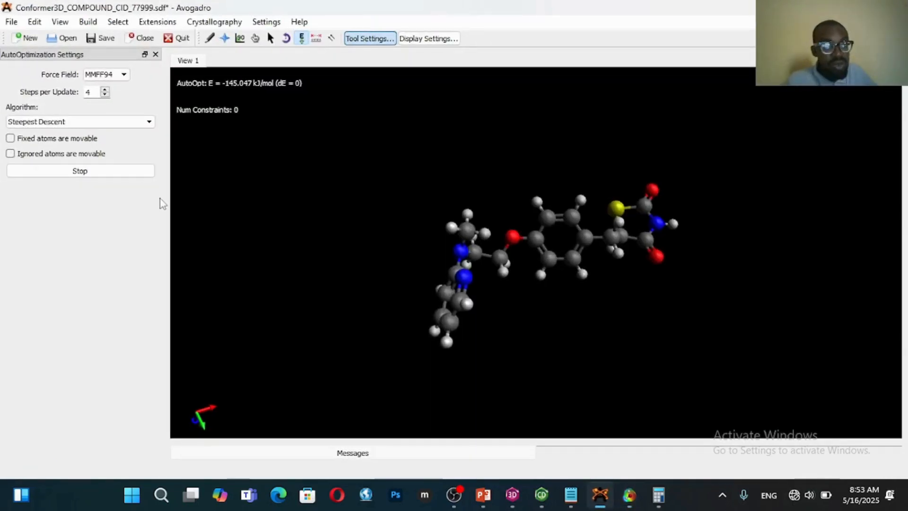
{"action": "left_click", "coordinate": [12, 22]}
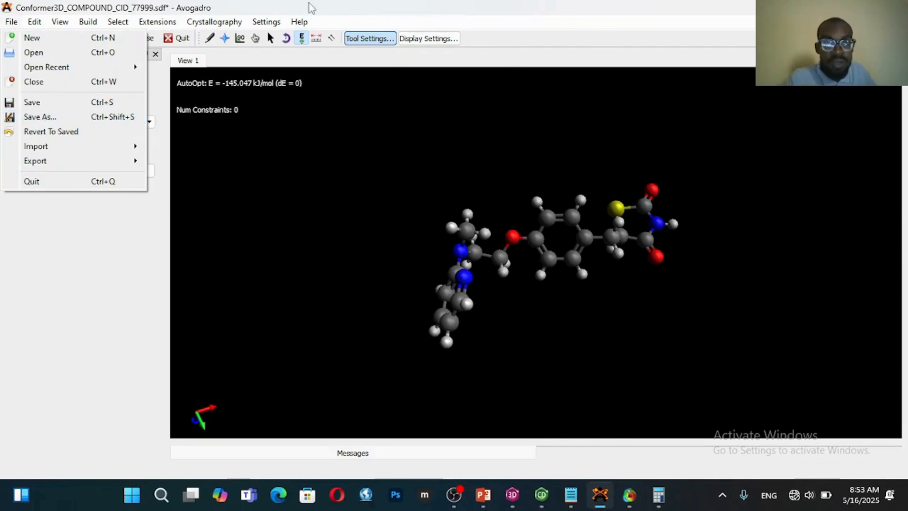
{"action": "left_click", "coordinate": [349, 8]}
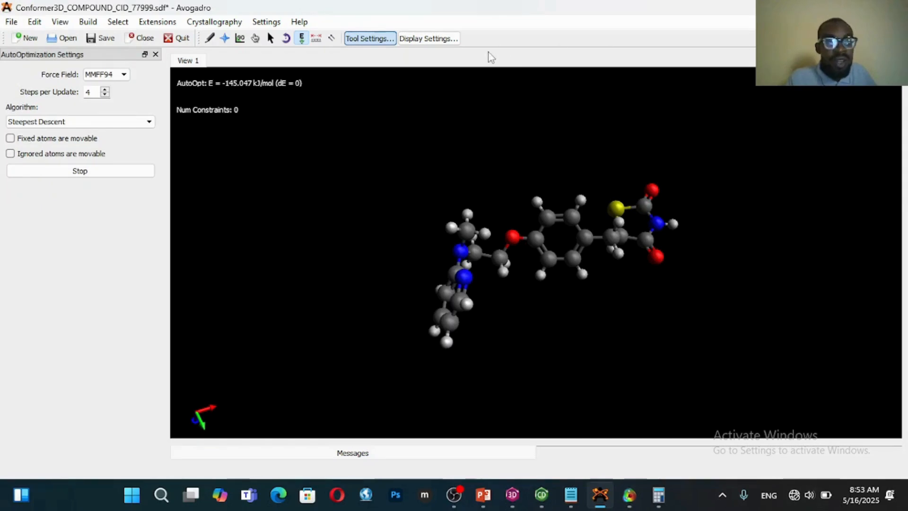